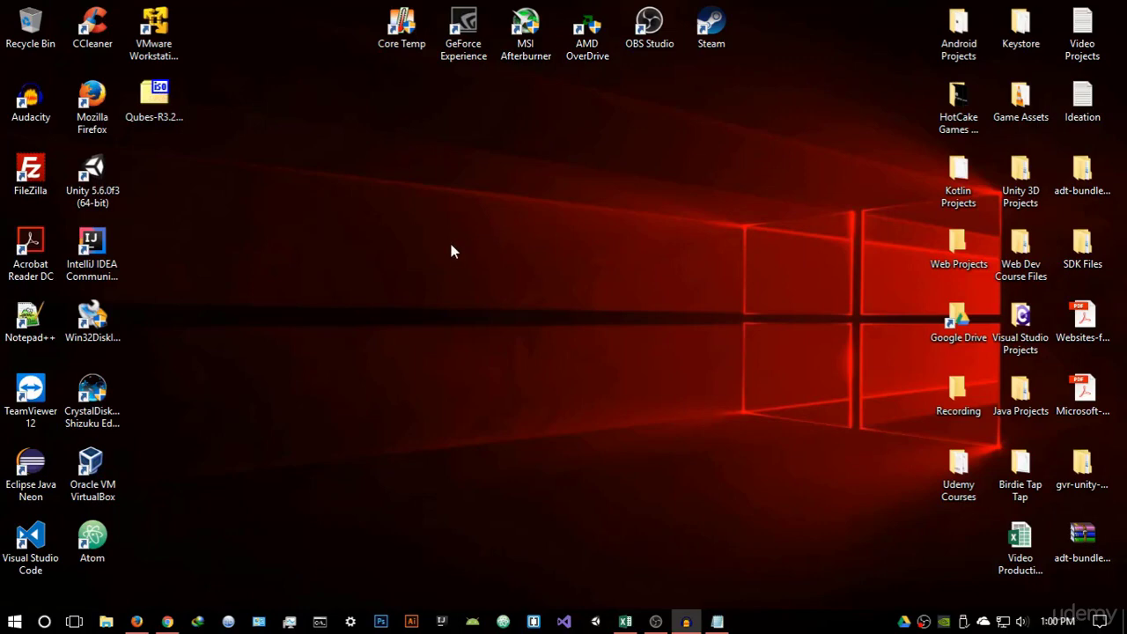
Switch to Firefox, search the web for "qubes os" in a new tab, and open the official Qubes OS site
{"action": "left_click", "coordinate": [138, 621]}
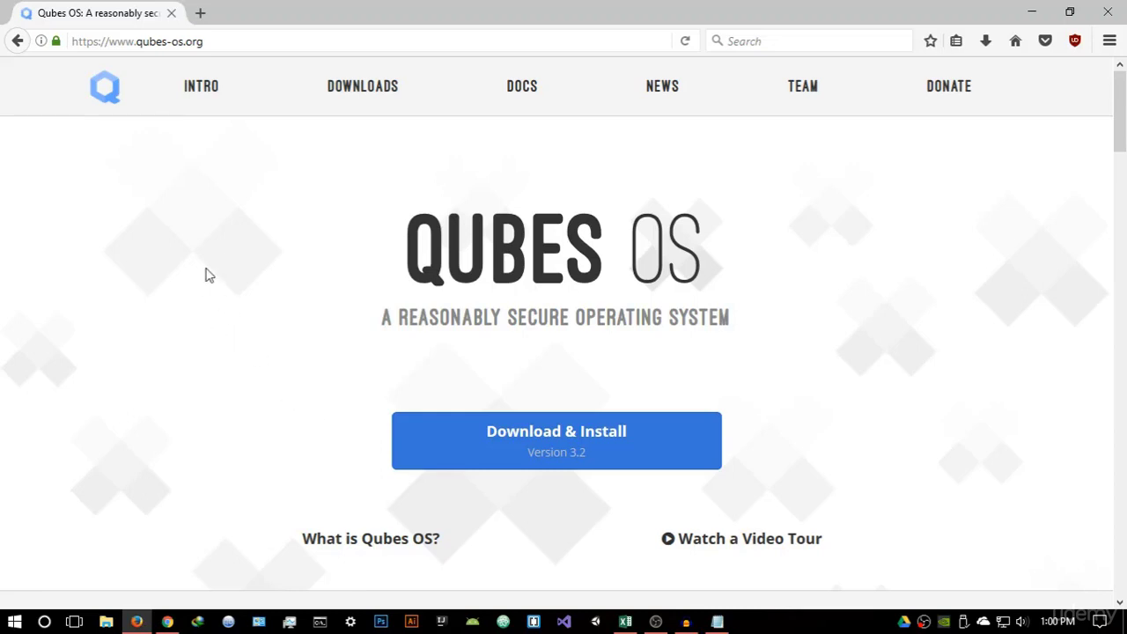
{"action": "left_click", "coordinate": [227, 44]}
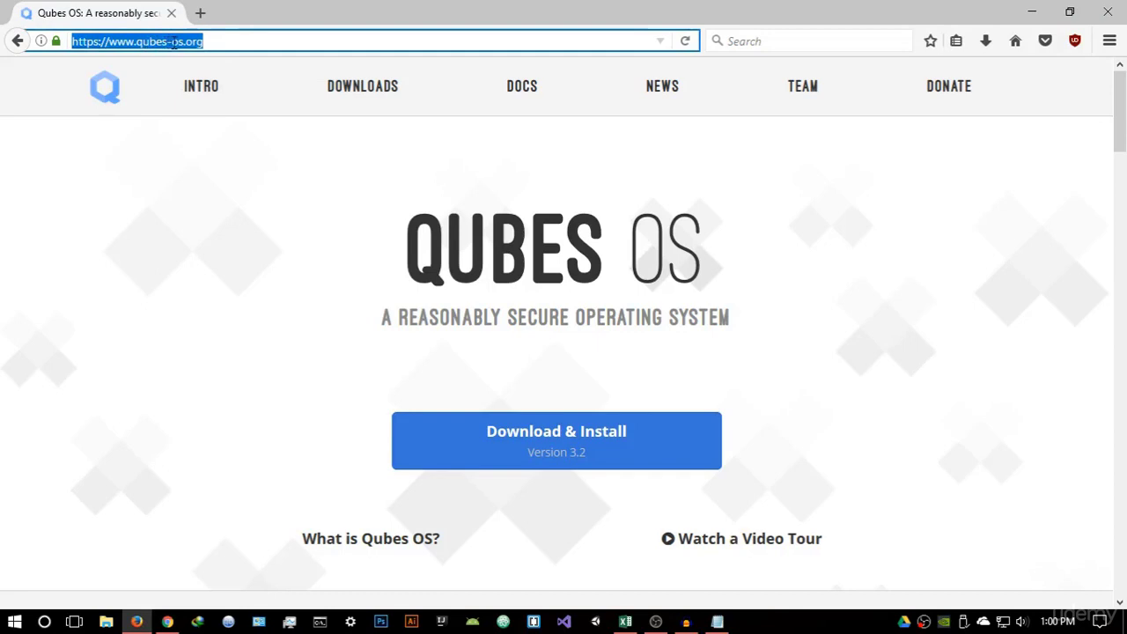
{"action": "left_click", "coordinate": [218, 37]}
{"action": "left_click", "coordinate": [200, 13]}
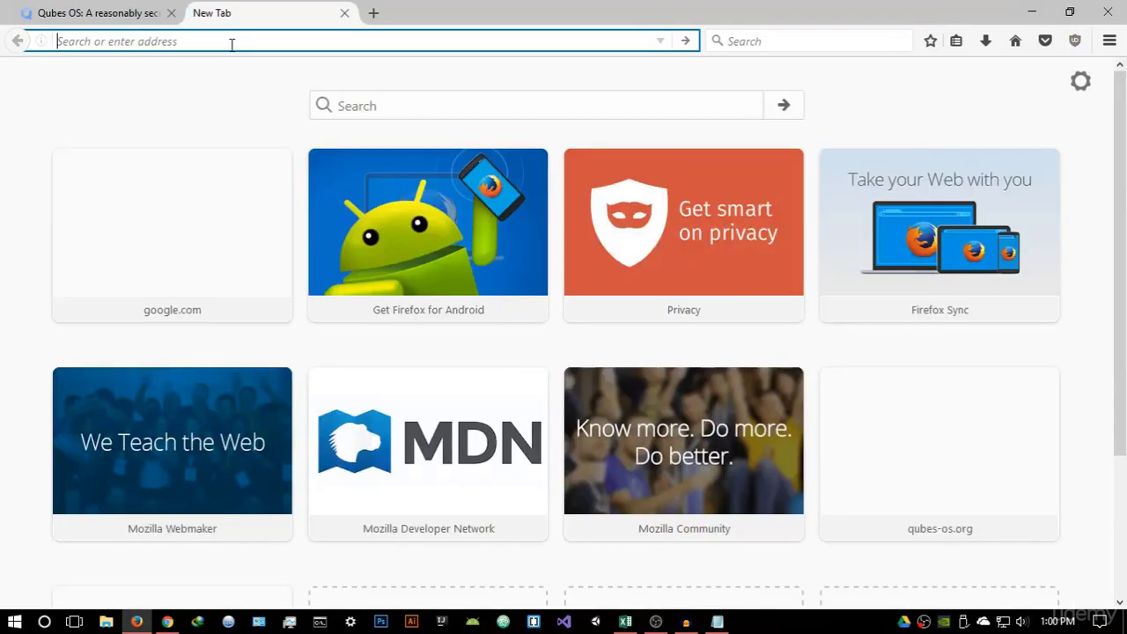
{"action": "type", "text": "qubes os"}
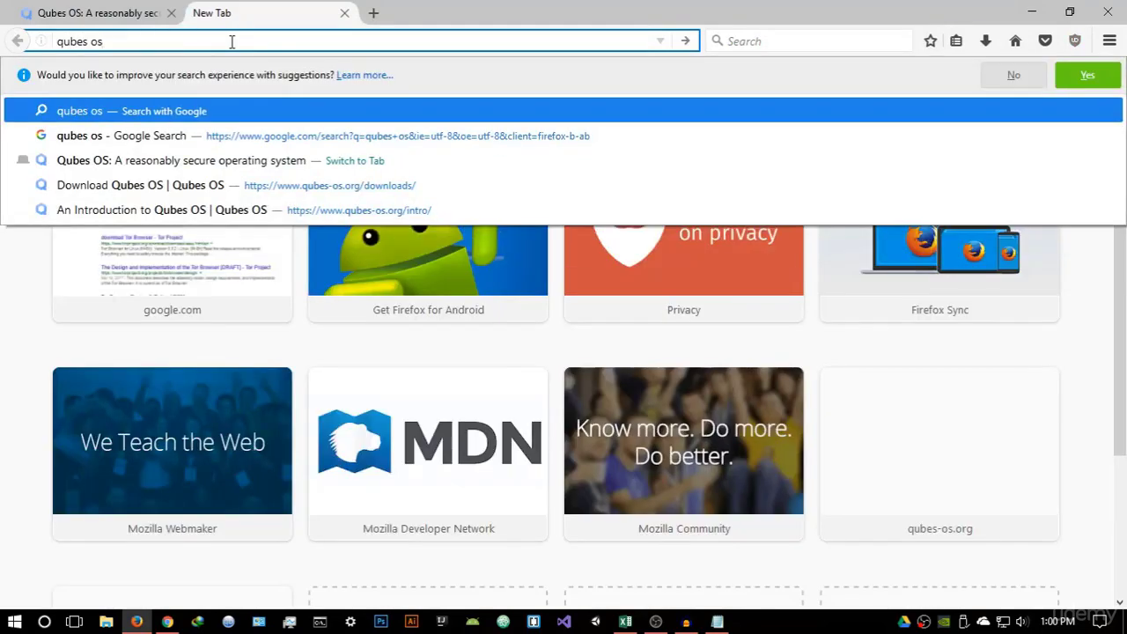
{"action": "key", "text": "Return"}
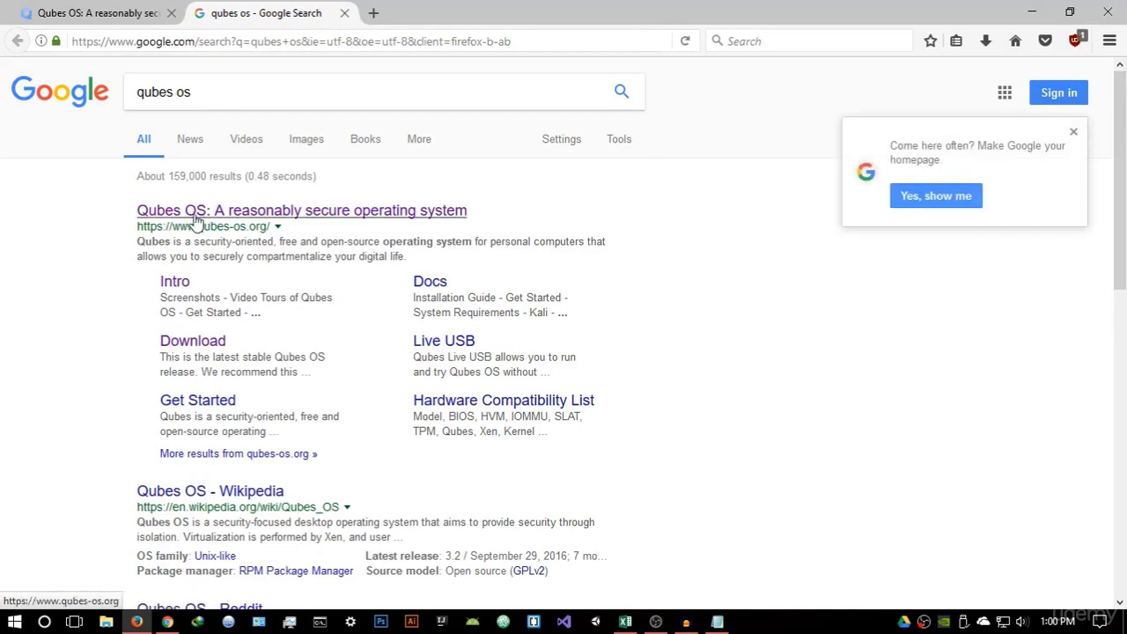
{"action": "left_click", "coordinate": [195, 219]}
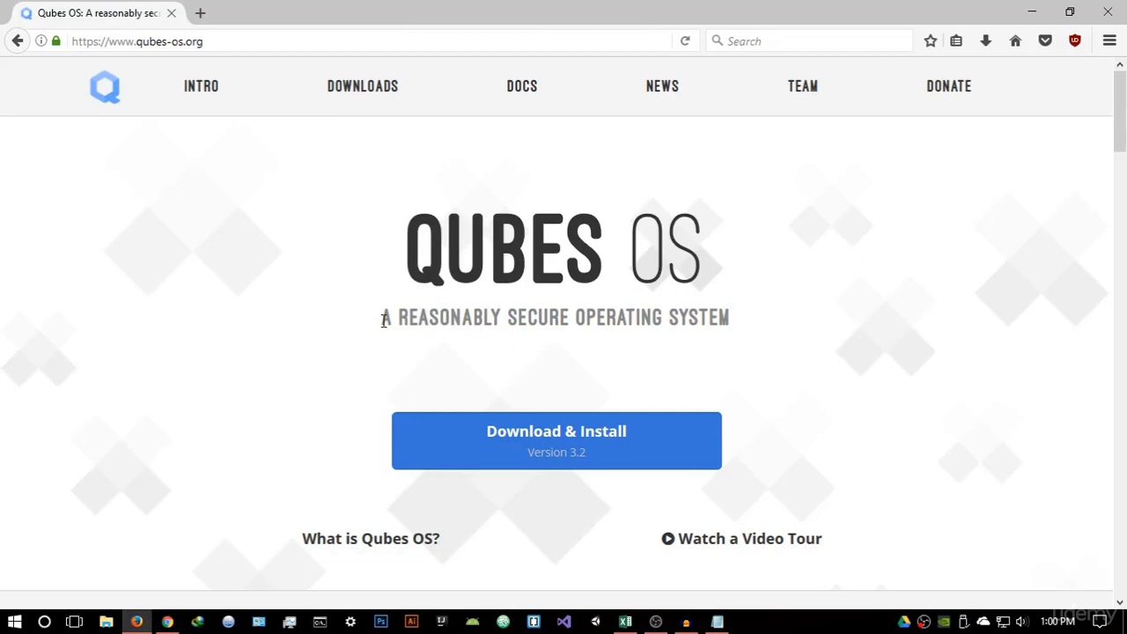
Review the Qubes OS home page tagline and read the "What is Qubes OS?" section of the introduction page
{"action": "left_click_drag", "start_coordinate": [384, 320], "coordinate": [745, 322]}
{"action": "left_click", "coordinate": [731, 354]}
{"action": "scroll", "coordinate": [731, 354], "scroll_direction": "down", "scroll_amount": 2}
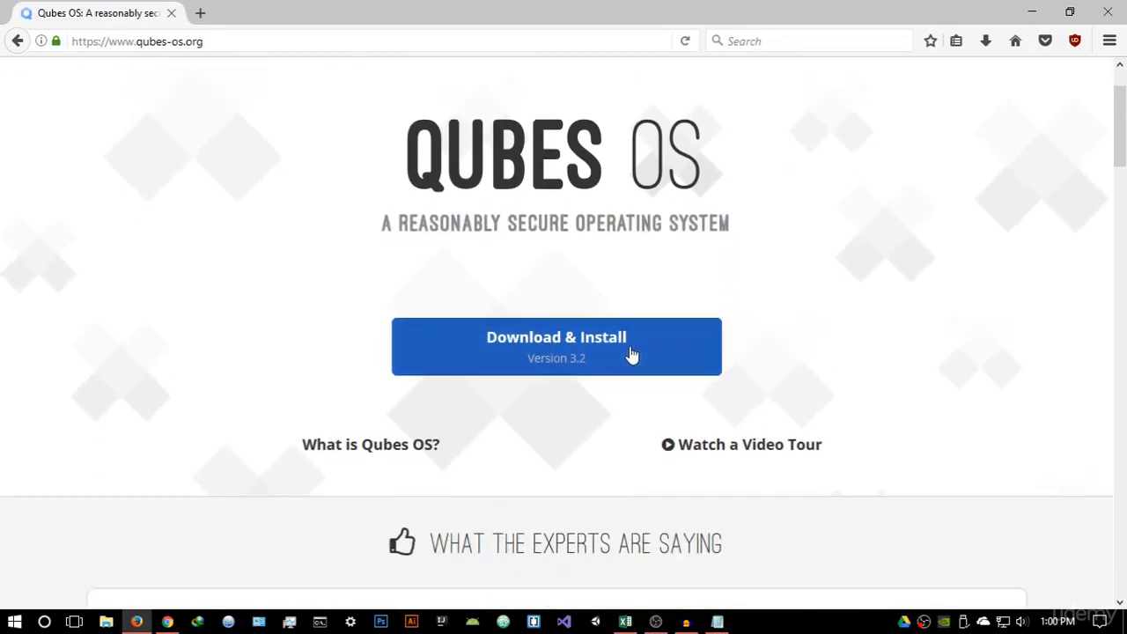
{"action": "scroll", "coordinate": [616, 352], "scroll_direction": "down", "scroll_amount": 2}
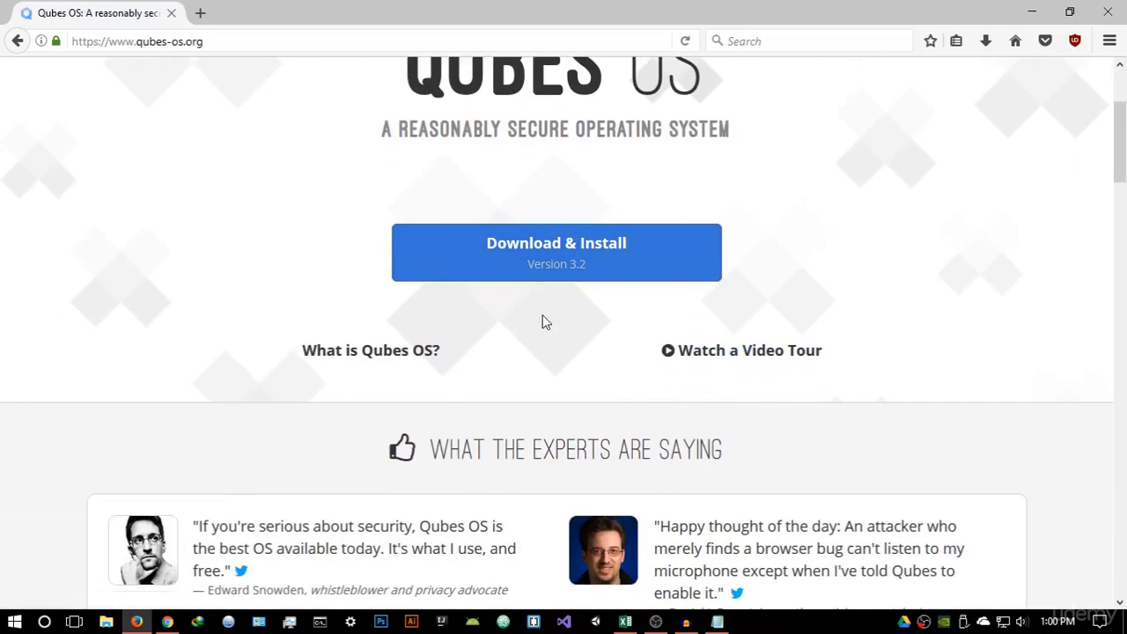
{"action": "left_click", "coordinate": [359, 354]}
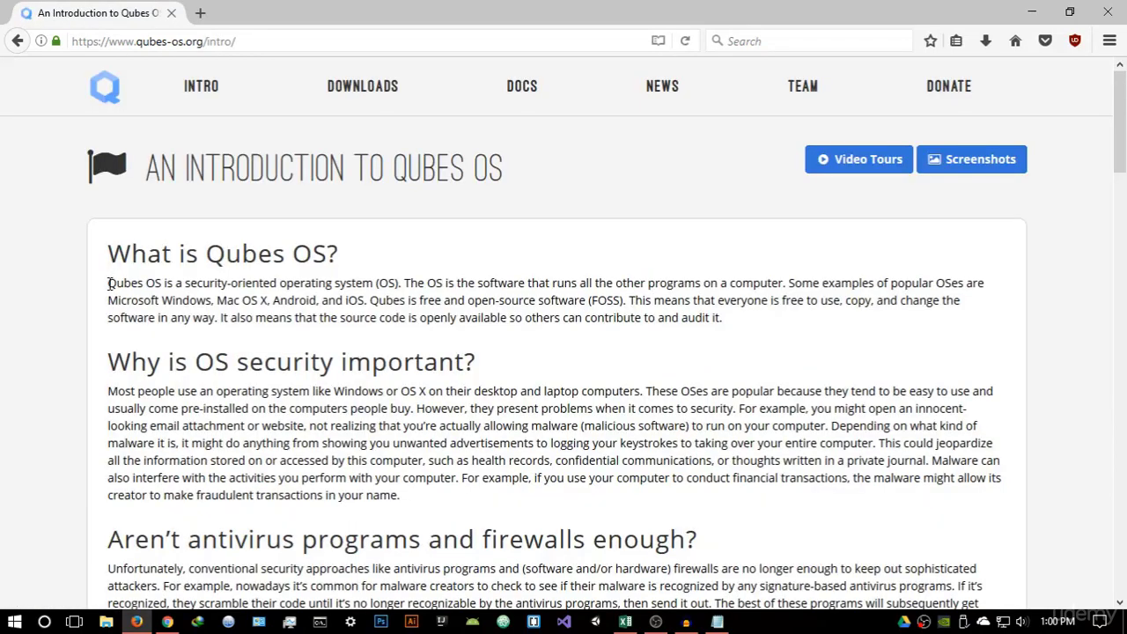
{"action": "left_click_drag", "start_coordinate": [108, 282], "coordinate": [382, 287]}
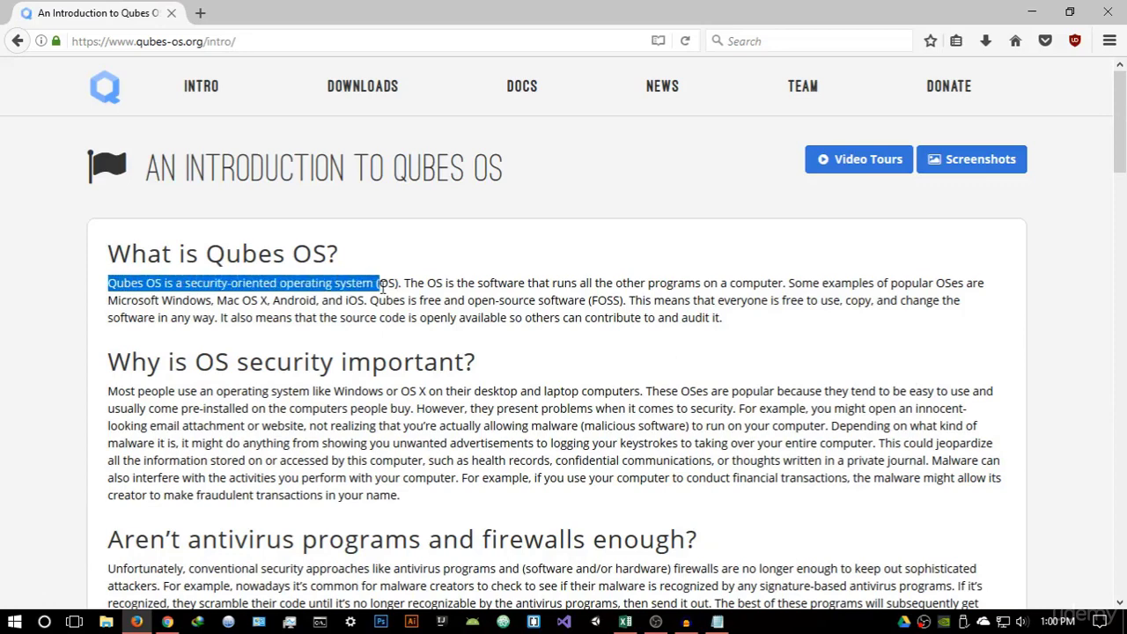
{"action": "left_click", "coordinate": [416, 276]}
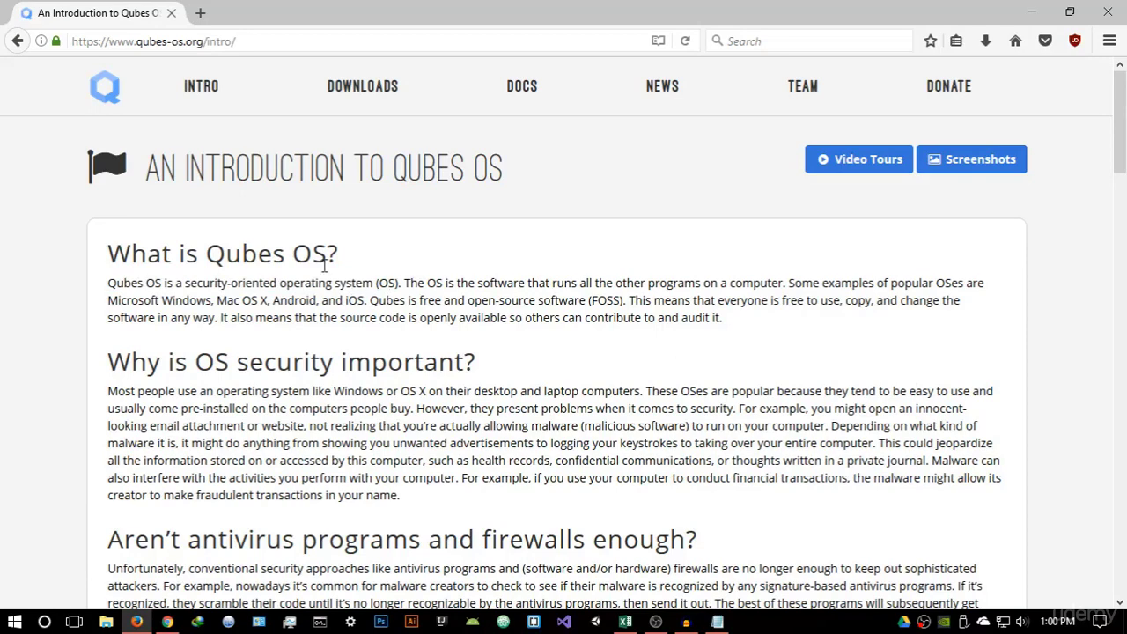
Return to the Qubes OS home page and go to Qubes Release 3.2 on the downloads page
{"action": "left_click", "coordinate": [102, 92]}
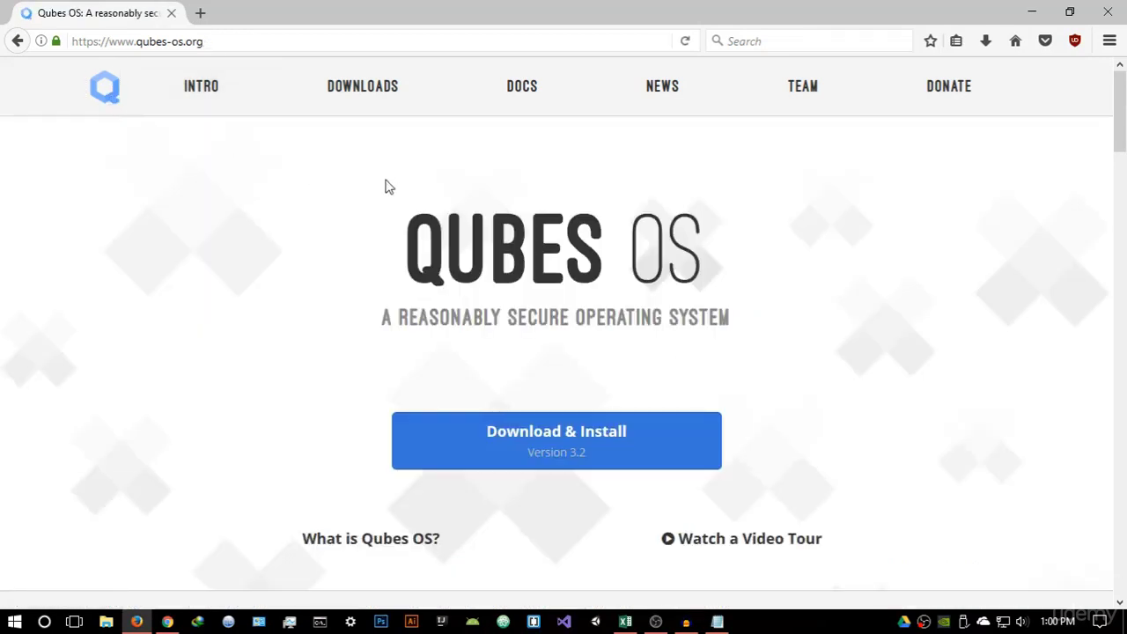
{"action": "scroll", "coordinate": [384, 188], "scroll_direction": "down", "scroll_amount": 3}
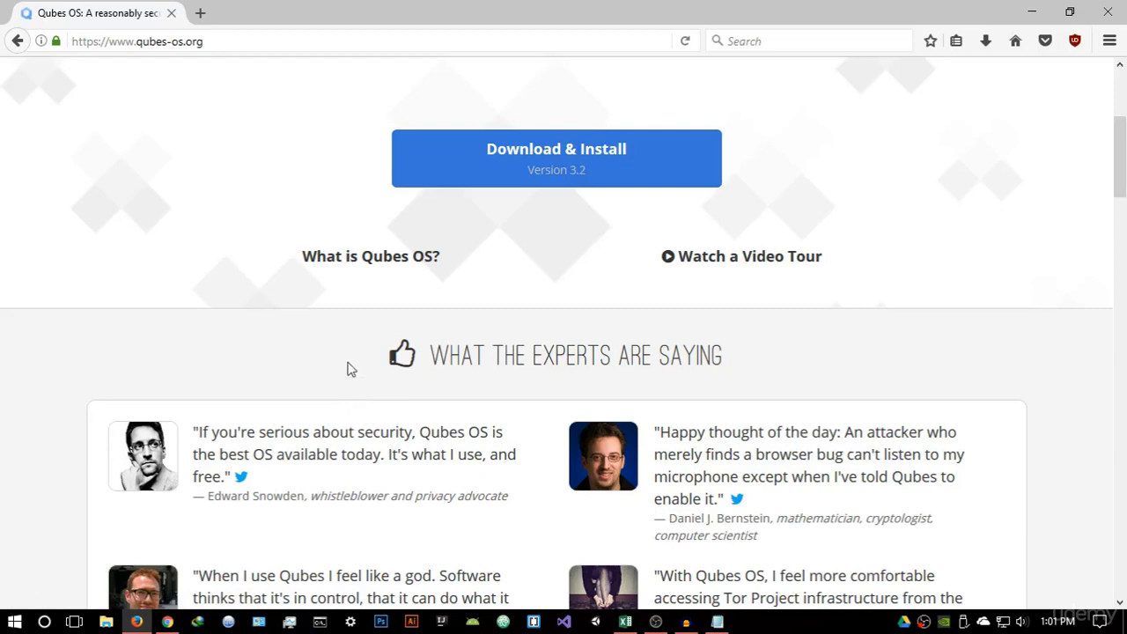
{"action": "scroll", "coordinate": [401, 370], "scroll_direction": "up", "scroll_amount": 5}
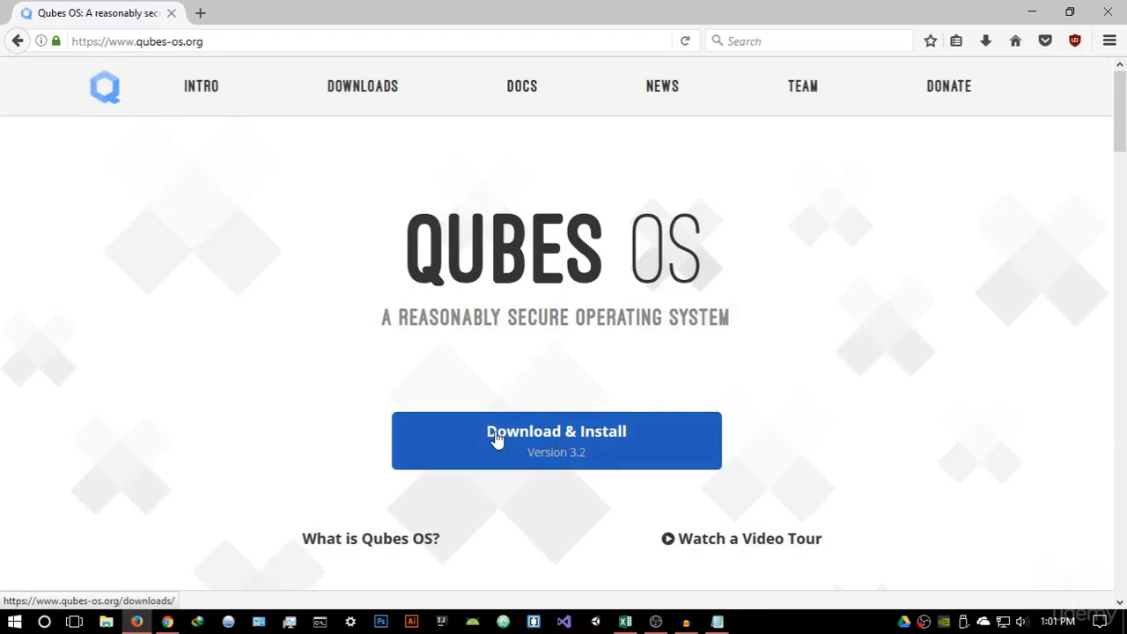
{"action": "left_click", "coordinate": [606, 452]}
{"action": "scroll", "coordinate": [445, 360], "scroll_direction": "down", "scroll_amount": 5}
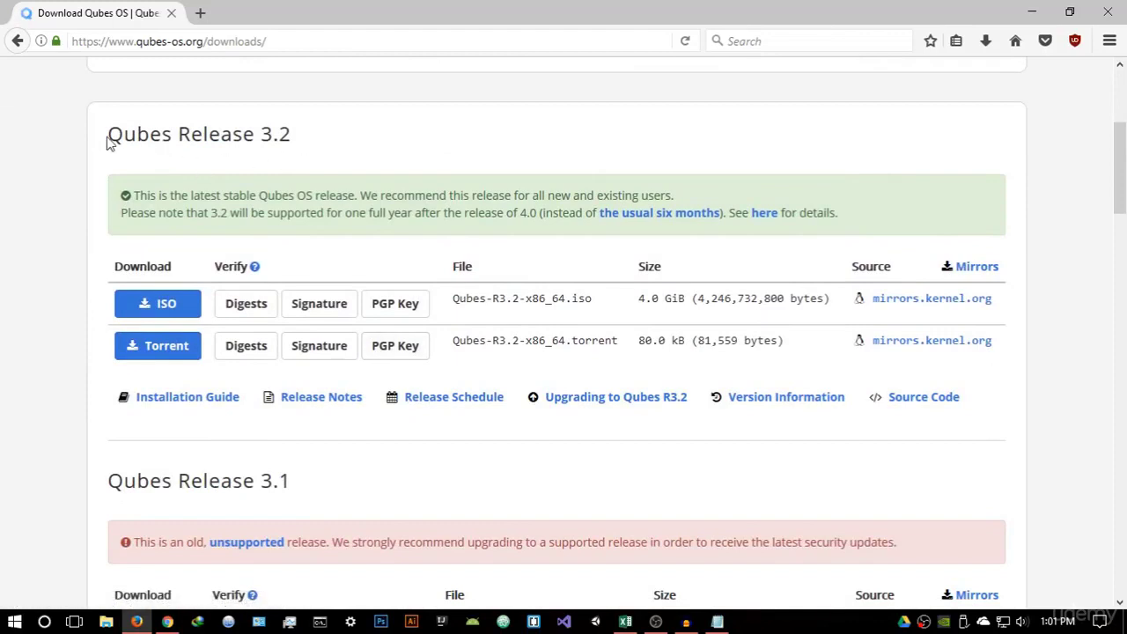
{"action": "mouse_move", "coordinate": [110, 136]}
{"action": "left_mouse_down"}
{"action": "mouse_move", "coordinate": [141, 136]}
{"action": "mouse_move", "coordinate": [110, 137]}
{"action": "left_mouse_up"}
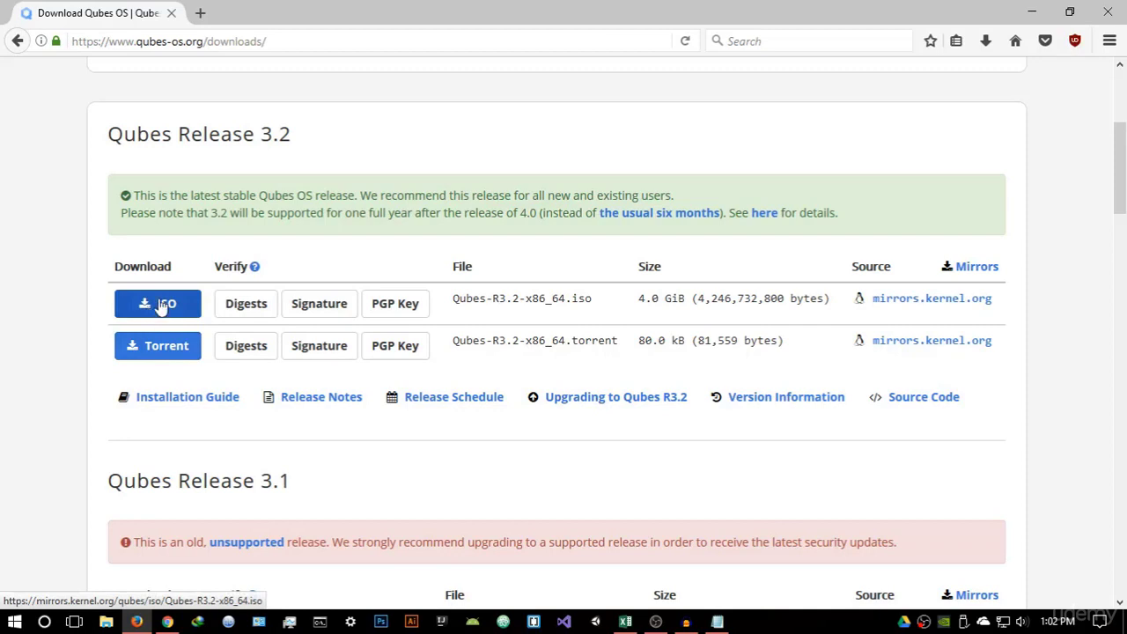
Check the file size of the Qubes Release 3.2 ISO and try out its download, dismissing the save prompt
{"action": "left_click_drag", "start_coordinate": [638, 299], "coordinate": [687, 299]}
{"action": "left_click", "coordinate": [683, 322]}
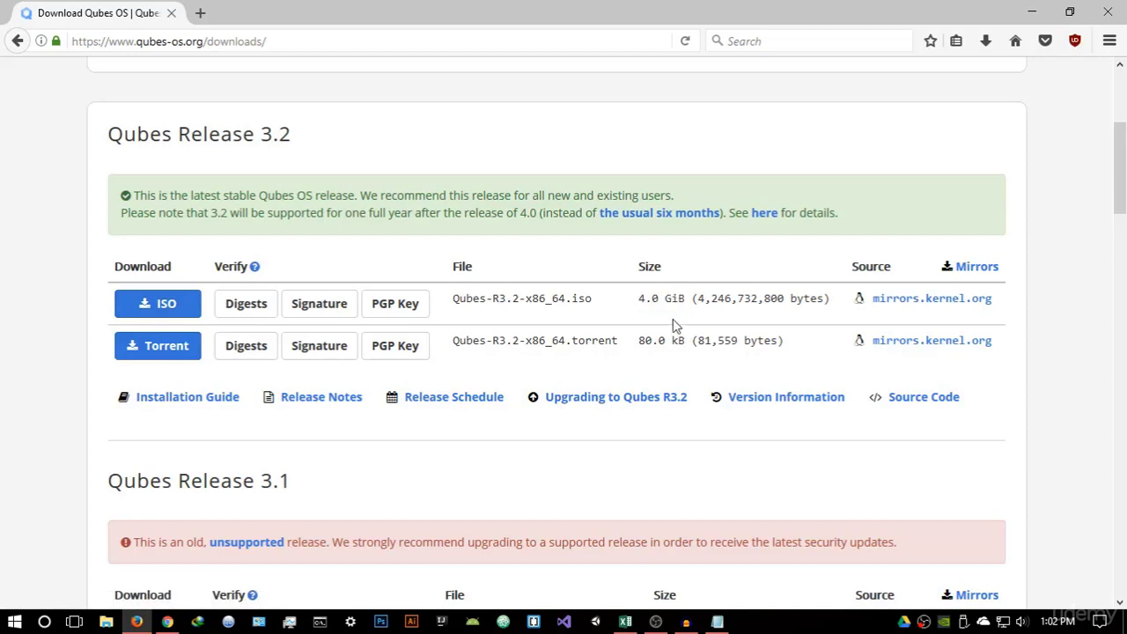
{"action": "left_click", "coordinate": [174, 308]}
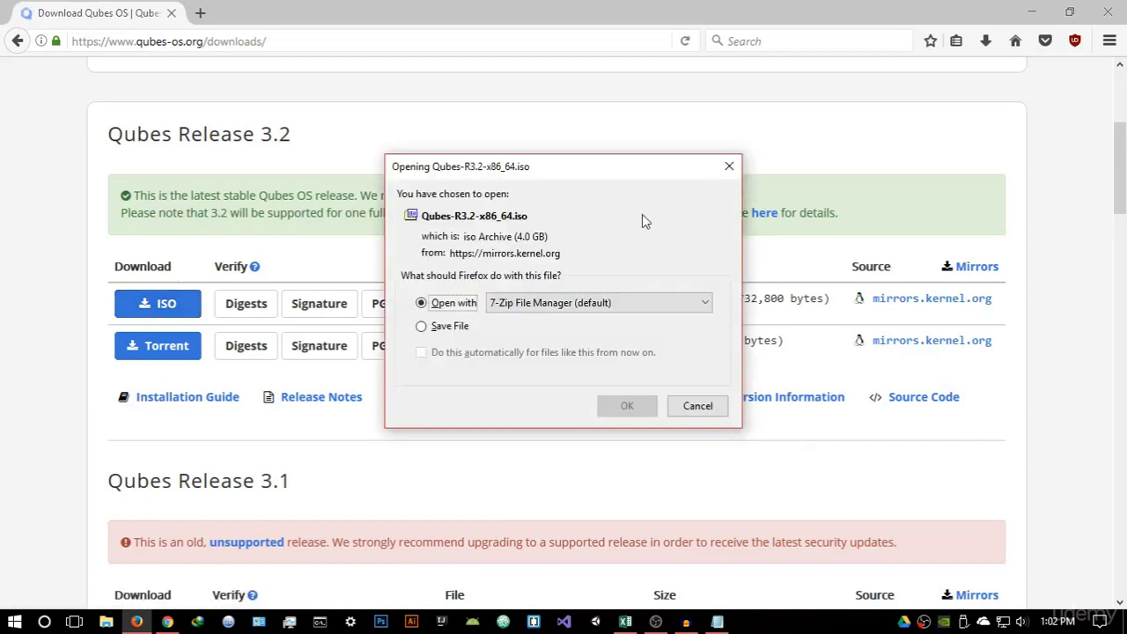
{"action": "left_click", "coordinate": [727, 168]}
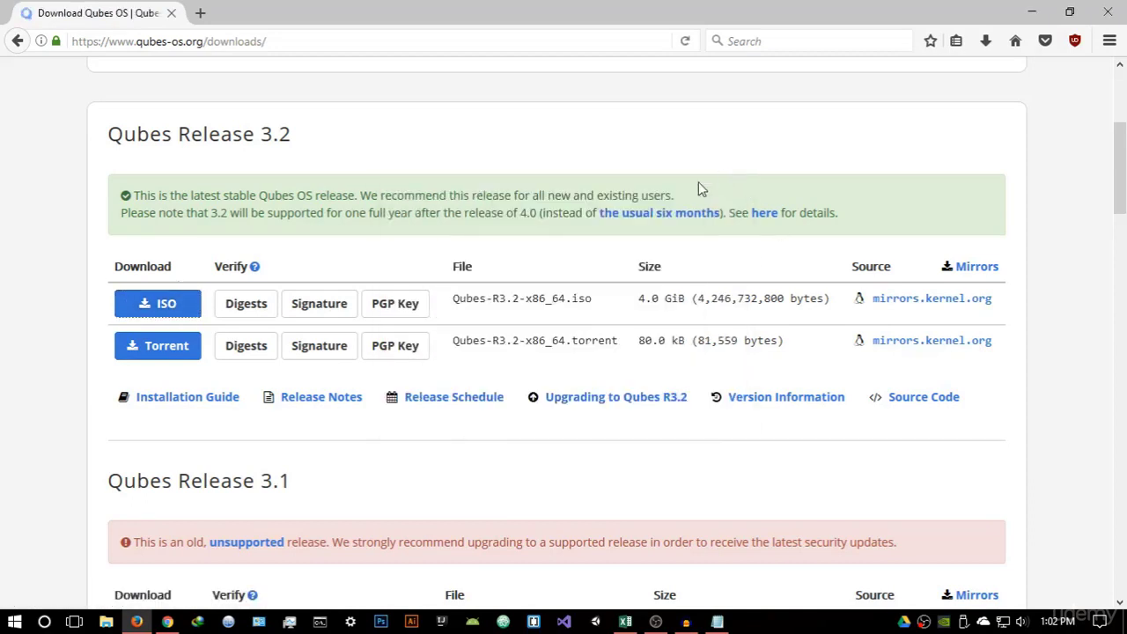
{"action": "left_click", "coordinate": [1035, 12]}
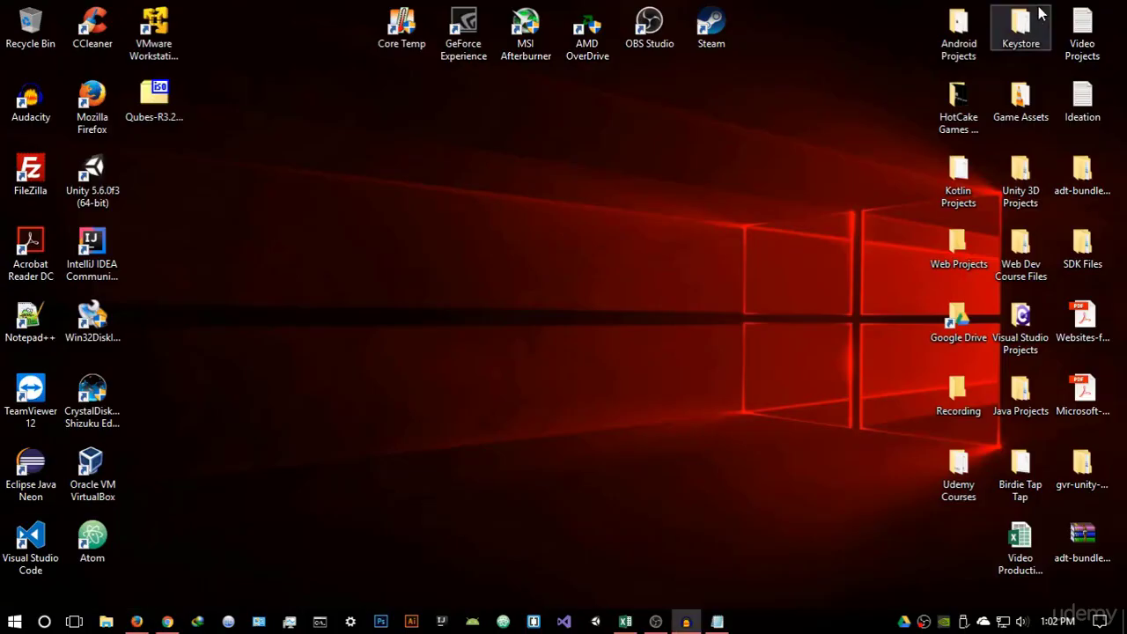
{"action": "right_click", "coordinate": [278, 155]}
{"action": "left_click", "coordinate": [329, 209]}
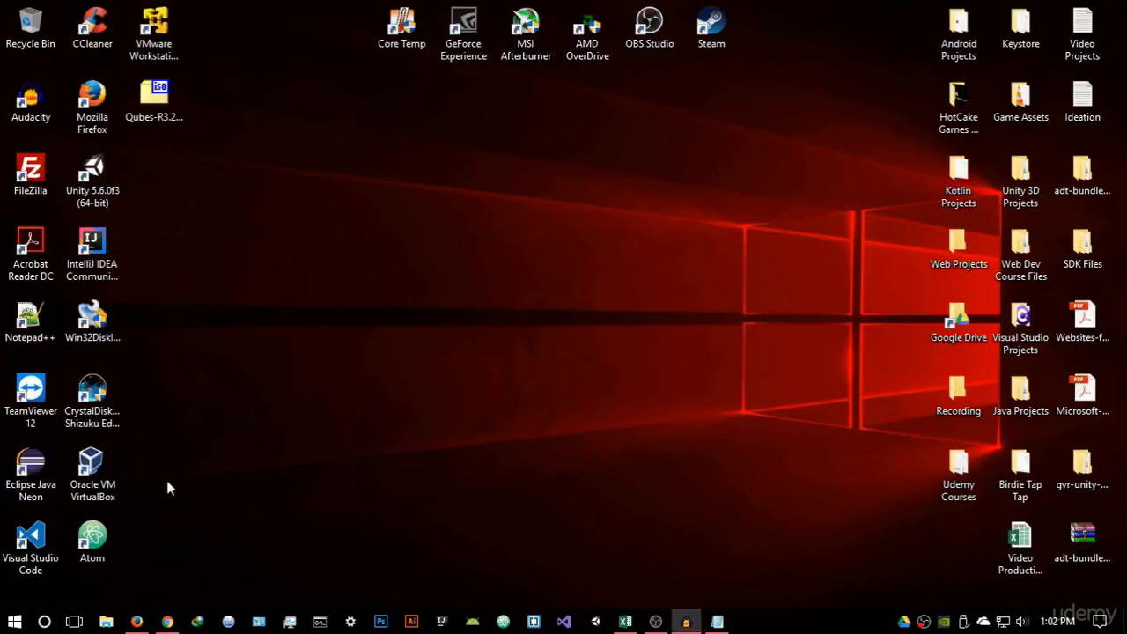
{"action": "left_click", "coordinate": [136, 622]}
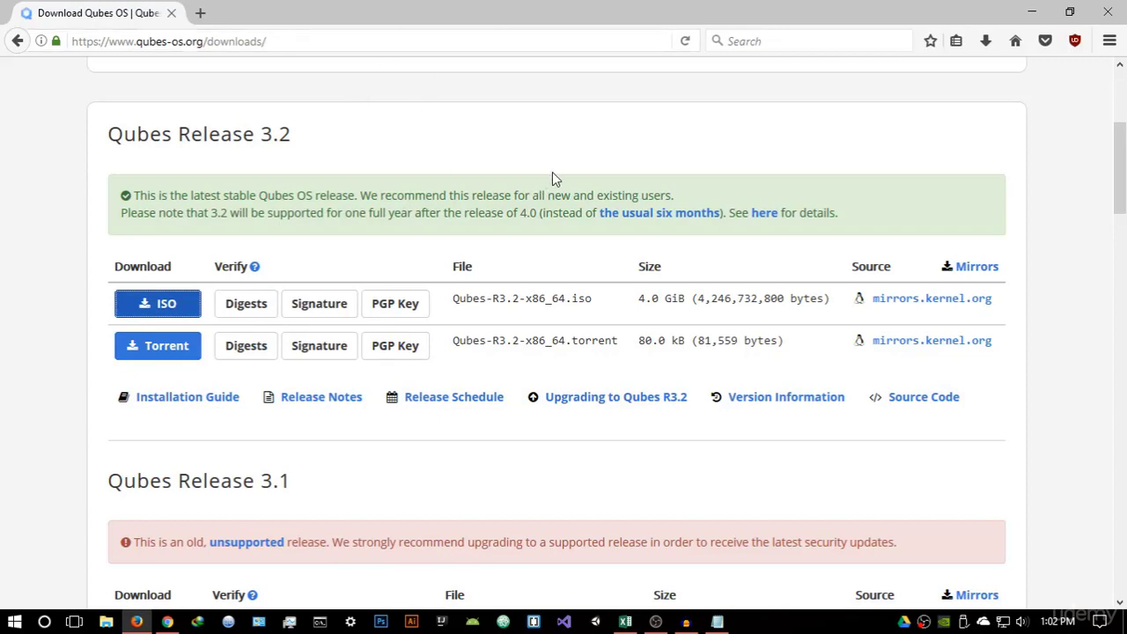
Open the Installation Guide listed under Installing Qubes Securely on the downloads page
{"action": "scroll", "coordinate": [552, 176], "scroll_direction": "up", "scroll_amount": 3}
{"action": "scroll", "coordinate": [475, 227], "scroll_direction": "down", "scroll_amount": 2}
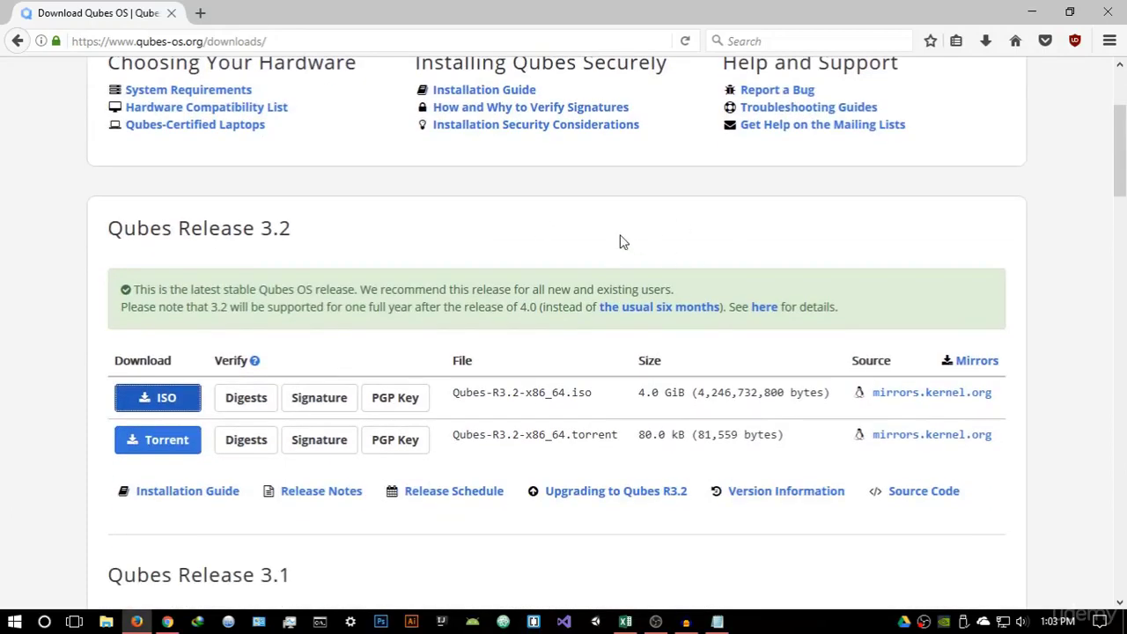
{"action": "scroll", "coordinate": [621, 242], "scroll_direction": "up", "scroll_amount": 2}
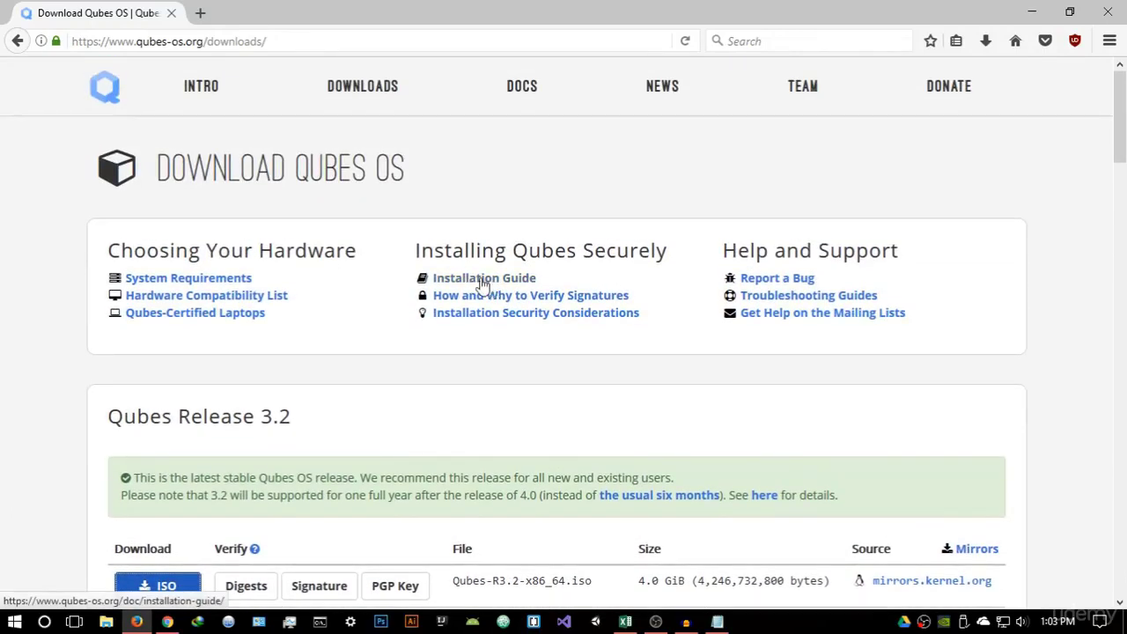
{"action": "left_click", "coordinate": [482, 281]}
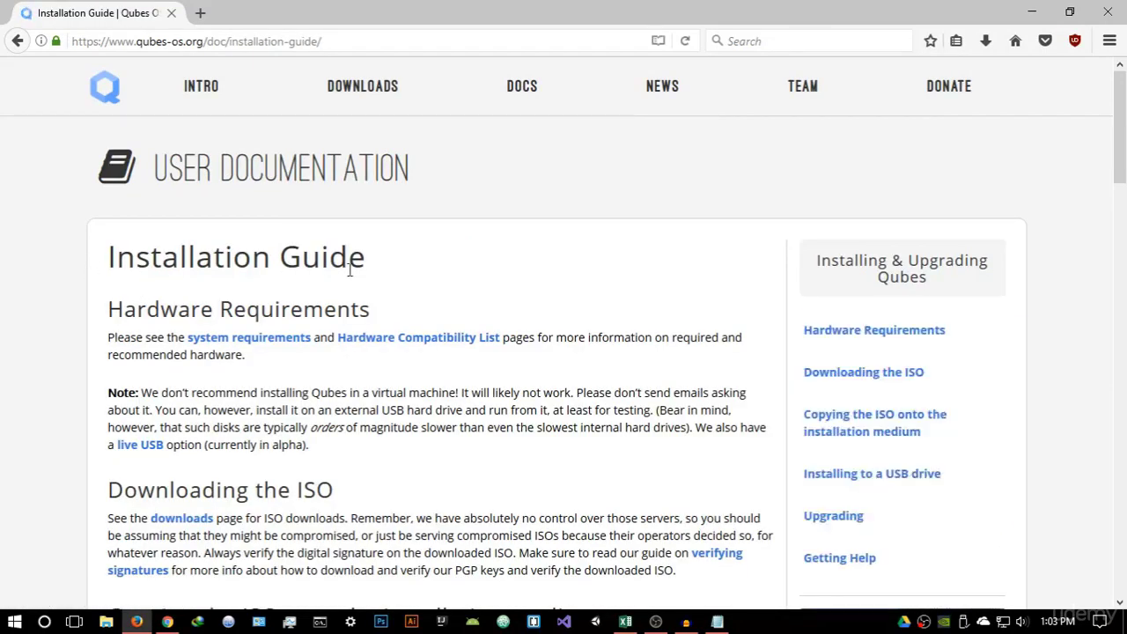
Examine the guide's instructions for copying the ISO onto the installation medium
{"action": "scroll", "coordinate": [349, 270], "scroll_direction": "down", "scroll_amount": 3}
{"action": "scroll", "coordinate": [353, 270], "scroll_direction": "down", "scroll_amount": 2}
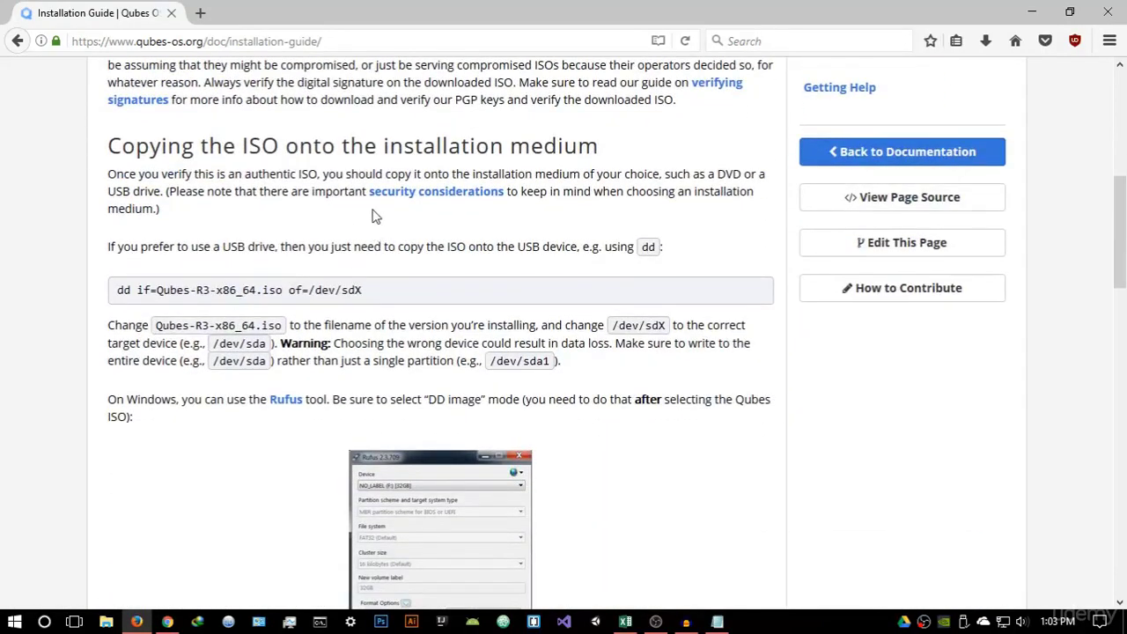
{"action": "scroll", "coordinate": [325, 193], "scroll_direction": "down", "scroll_amount": 5}
{"action": "scroll", "coordinate": [205, 194], "scroll_direction": "up", "scroll_amount": 4}
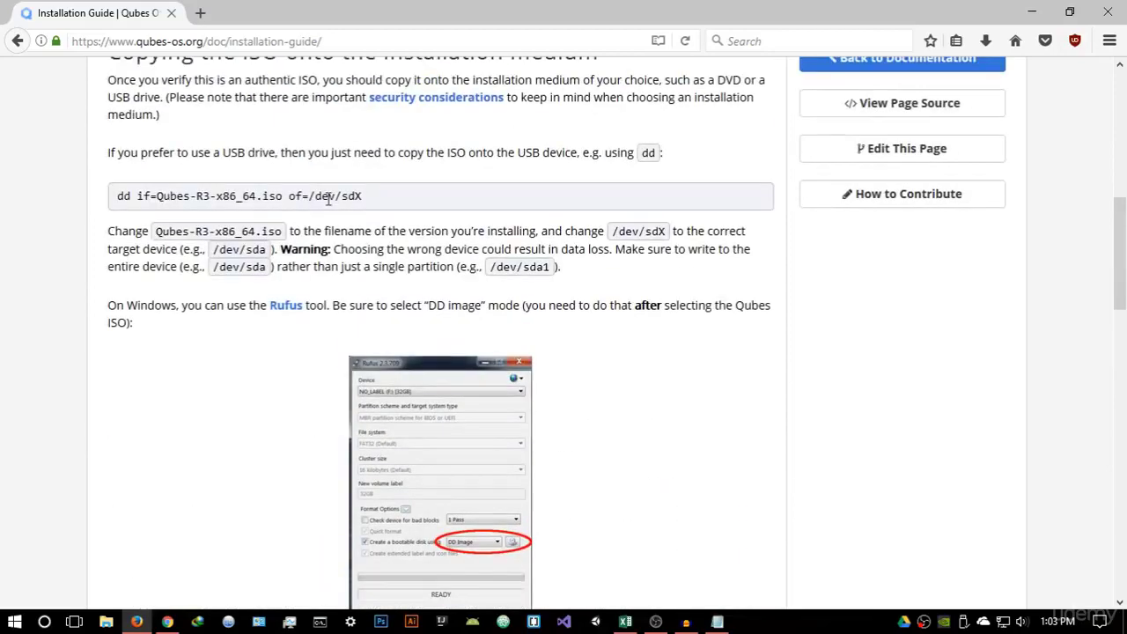
{"action": "scroll", "coordinate": [140, 188], "scroll_direction": "up", "scroll_amount": 2}
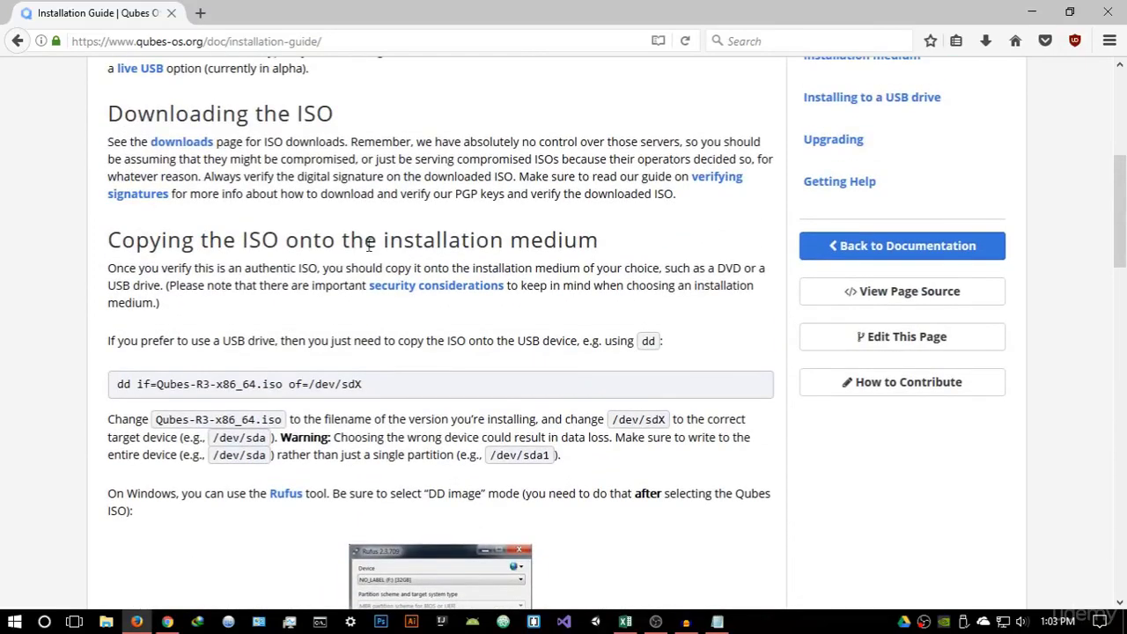
{"action": "left_click_drag", "start_coordinate": [616, 249], "coordinate": [95, 255]}
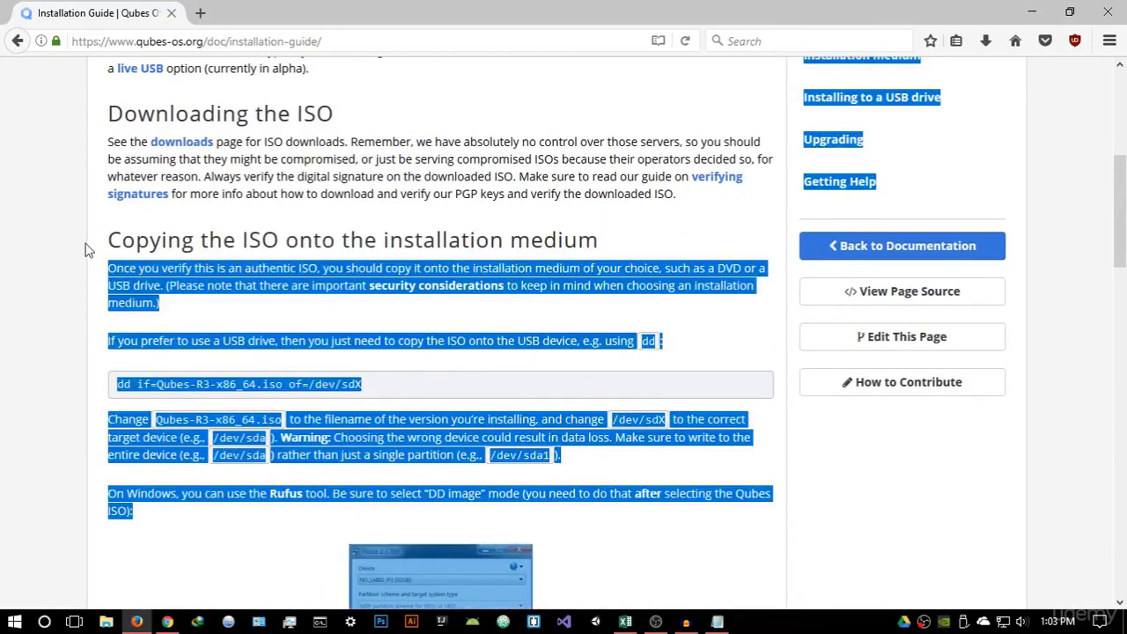
{"action": "left_click", "coordinate": [158, 273]}
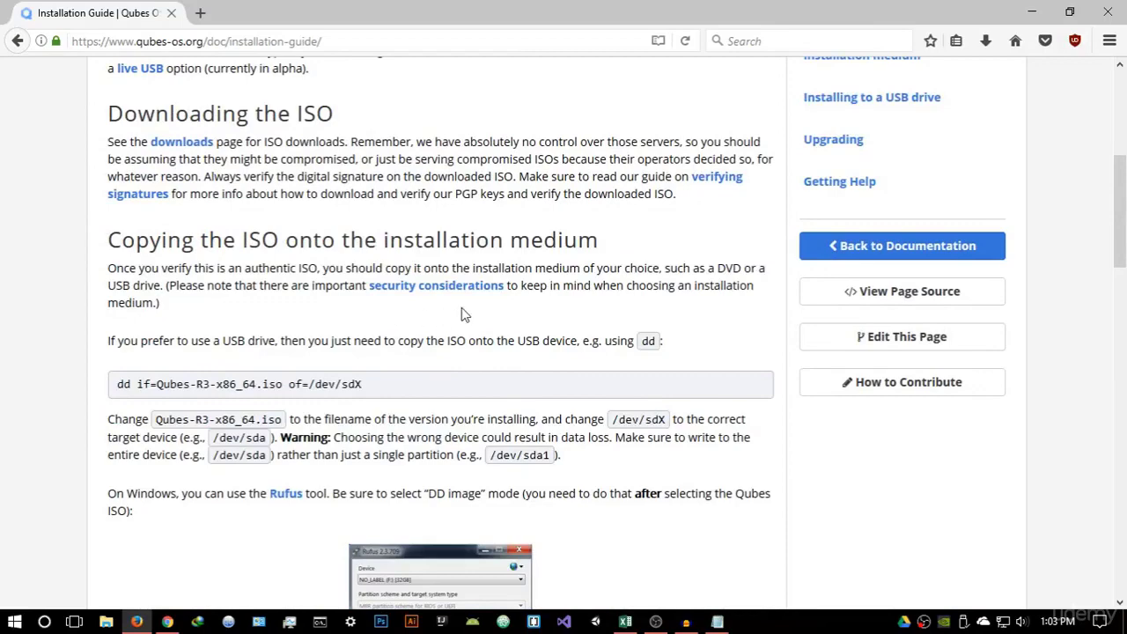
Open the guide's Rufus link in a new tab and look over the Rufus website
{"action": "scroll", "coordinate": [463, 314], "scroll_direction": "down", "scroll_amount": 2}
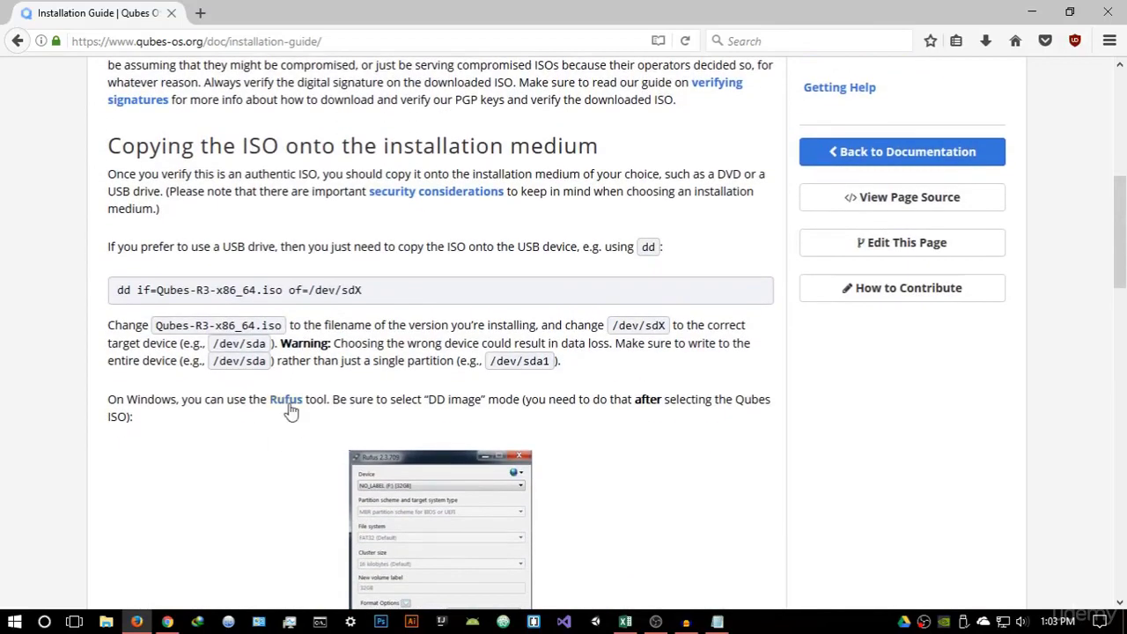
{"action": "right_click", "coordinate": [291, 407]}
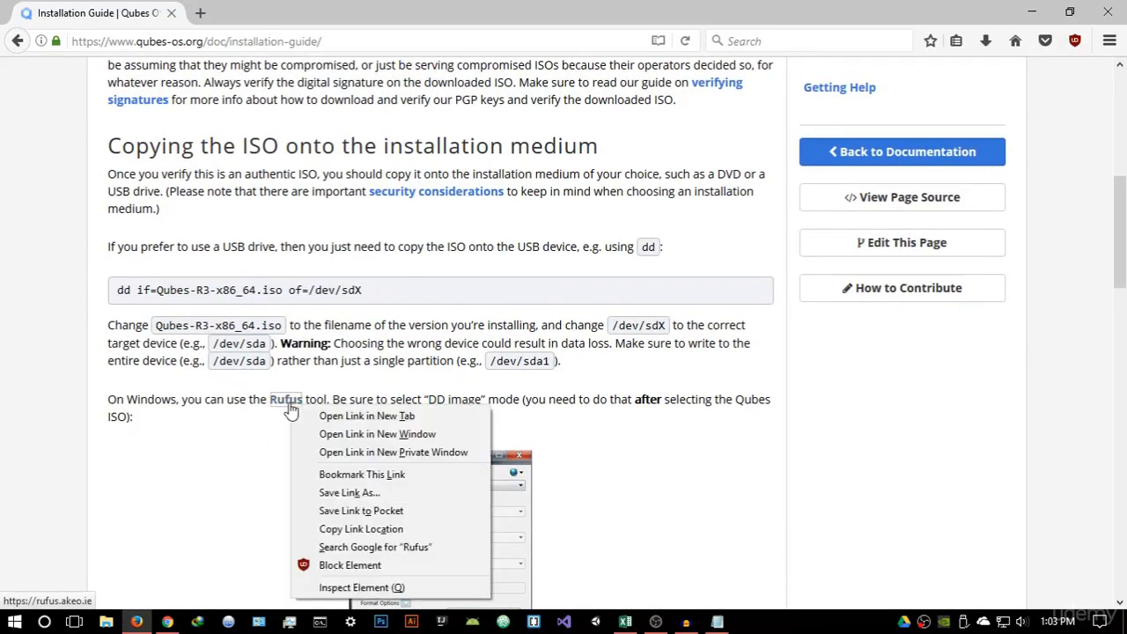
{"action": "left_click", "coordinate": [308, 417]}
{"action": "left_click", "coordinate": [231, 19]}
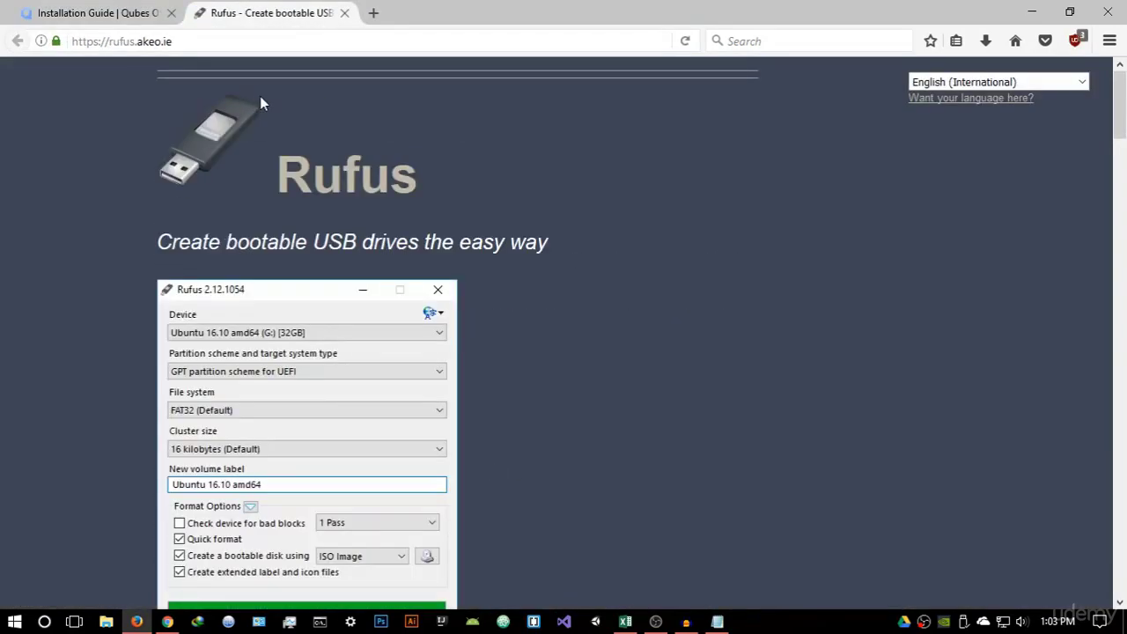
{"action": "scroll", "coordinate": [379, 227], "scroll_direction": "down", "scroll_amount": 2}
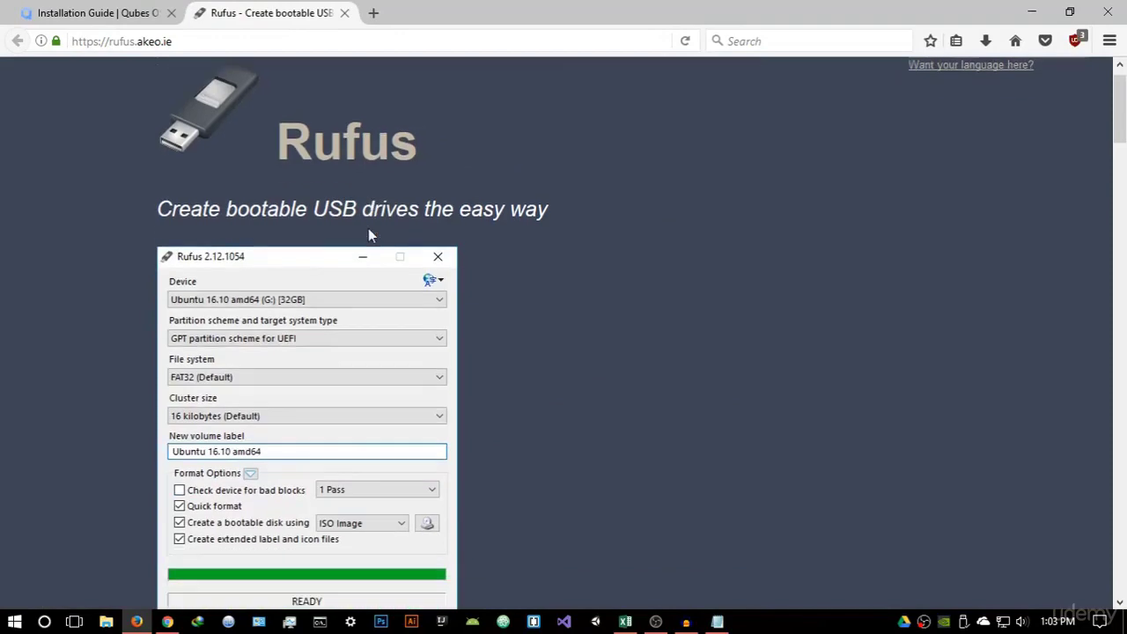
{"action": "scroll", "coordinate": [403, 228], "scroll_direction": "up", "scroll_amount": 1}
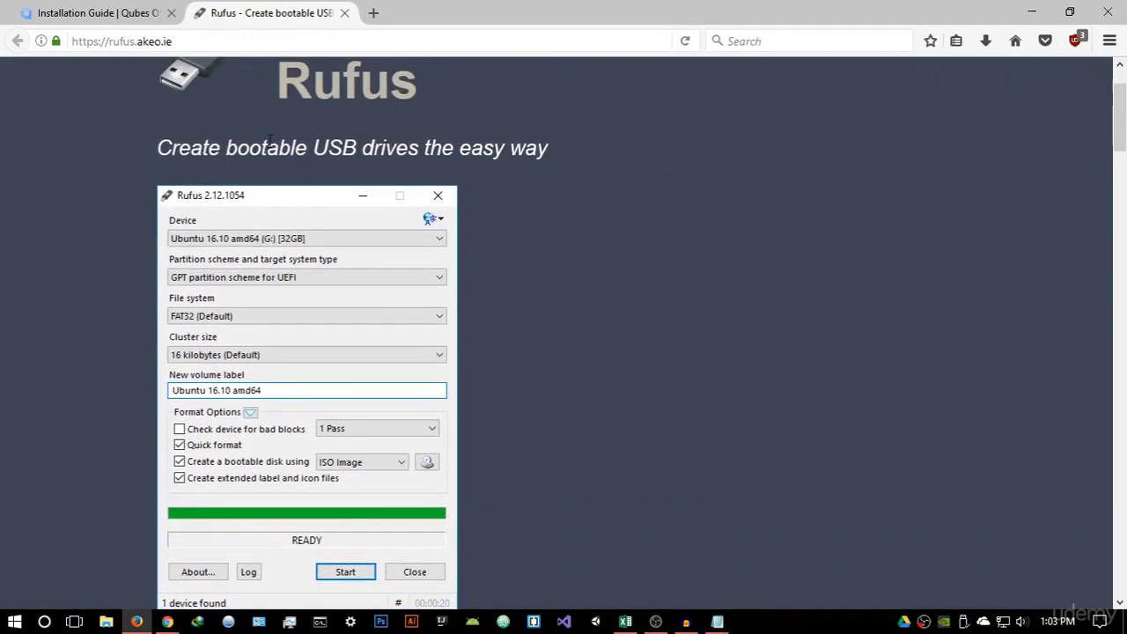
Download rufus-2.15.exe from the Download section of the Rufus page and launch it
{"action": "scroll", "coordinate": [507, 201], "scroll_direction": "down", "scroll_amount": 4}
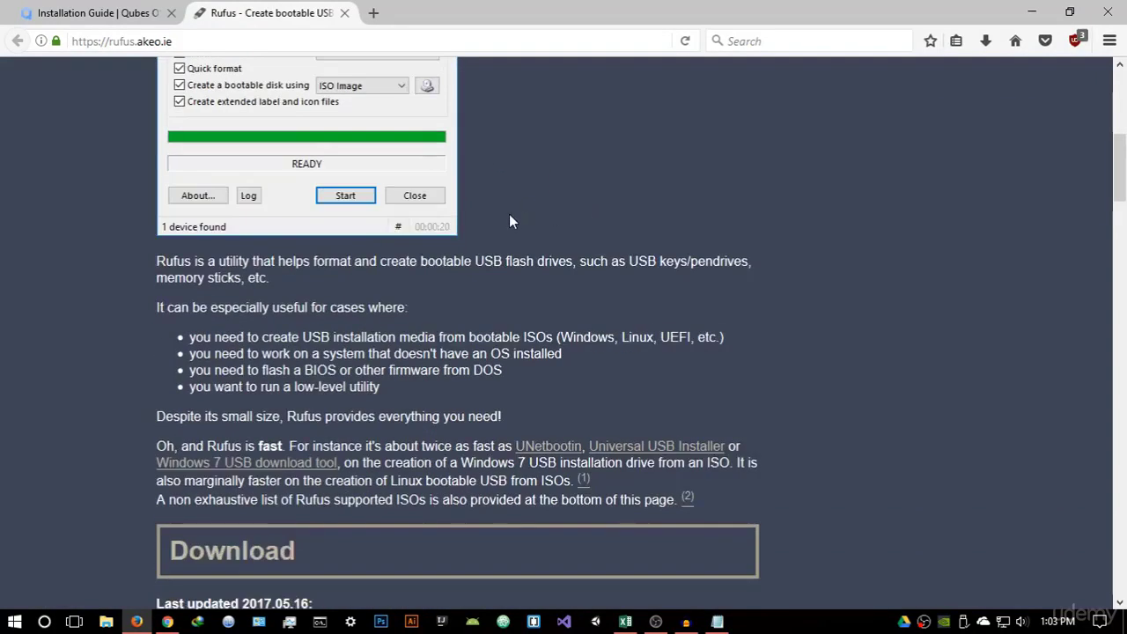
{"action": "scroll", "coordinate": [508, 221], "scroll_direction": "down", "scroll_amount": 4}
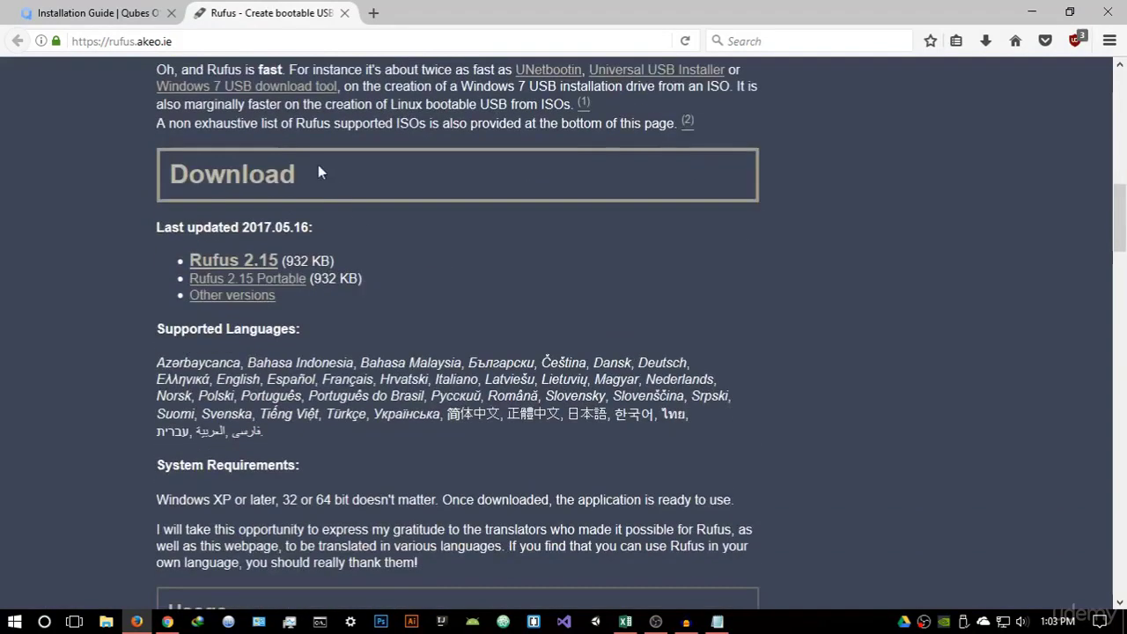
{"action": "left_click", "coordinate": [255, 264]}
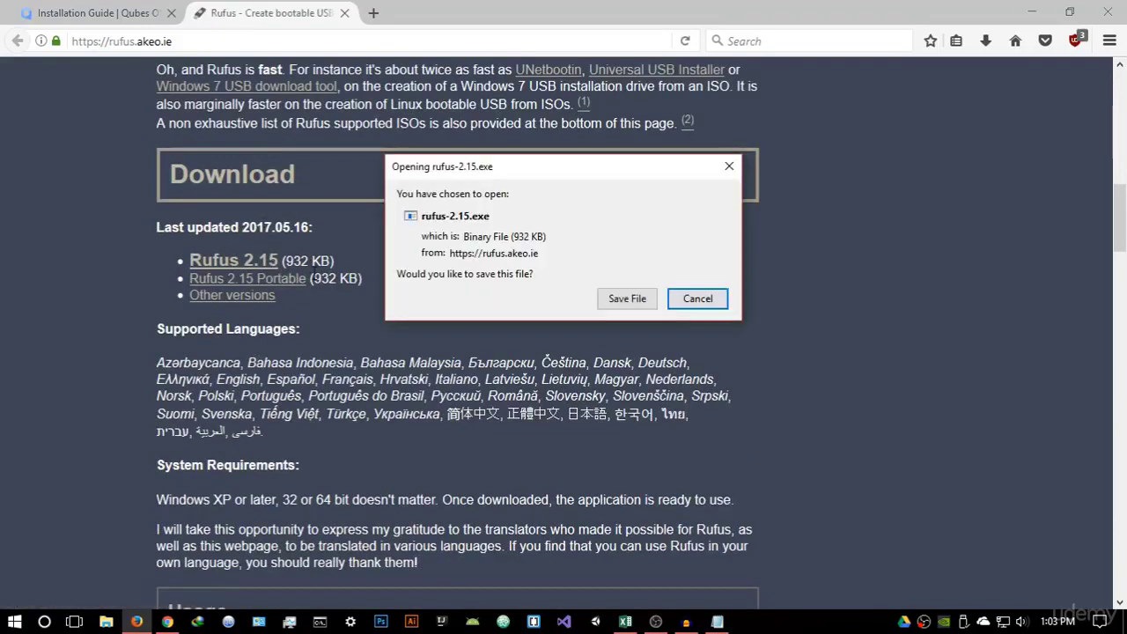
{"action": "left_click", "coordinate": [607, 298]}
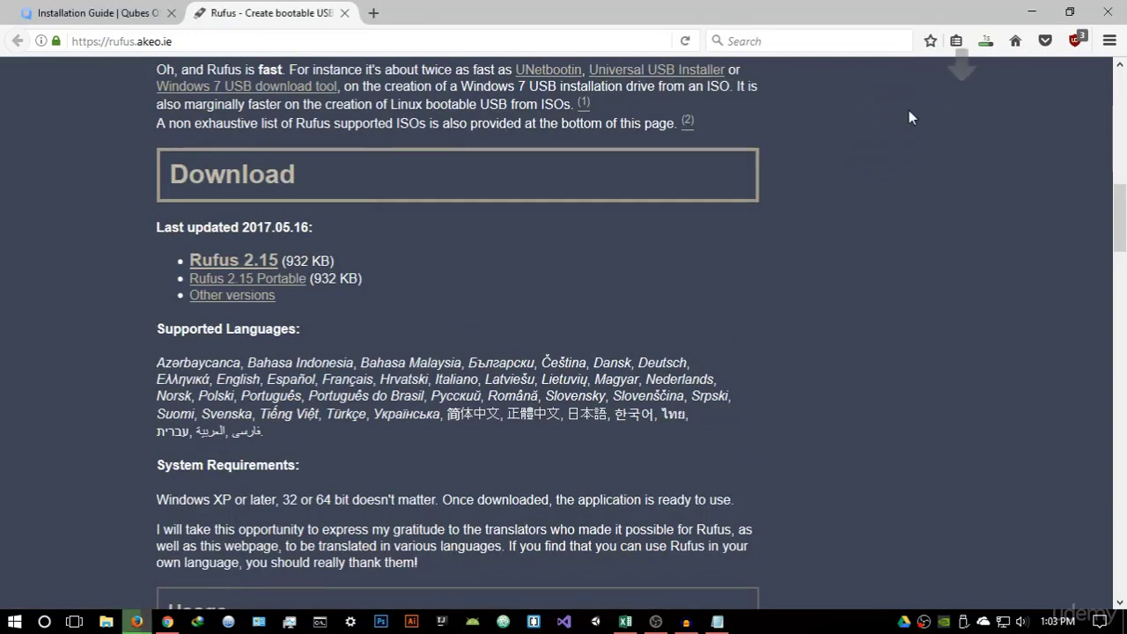
{"action": "left_click", "coordinate": [986, 49]}
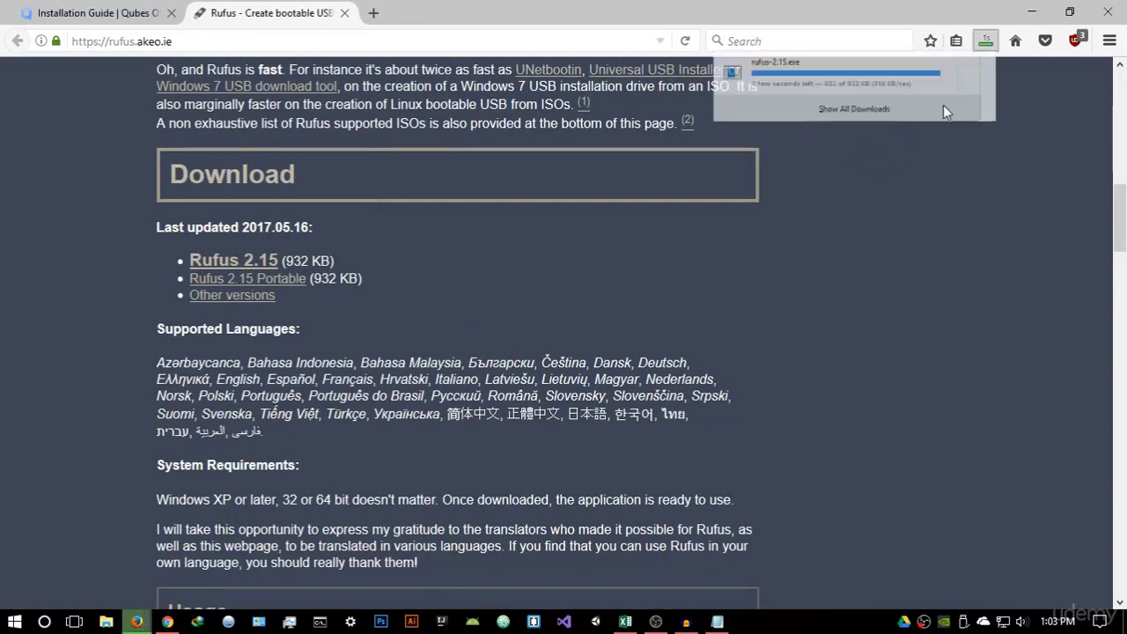
{"action": "left_click", "coordinate": [515, 182]}
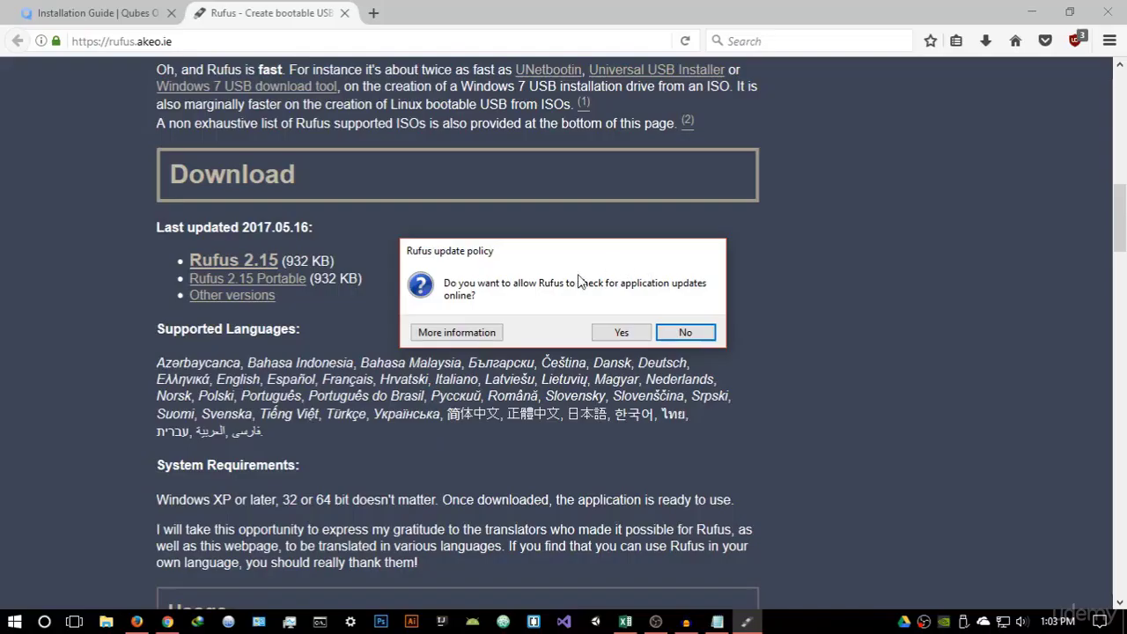
Decline Rufus's online update checks, minimize the browser window and reposition the Rufus window on the desktop
{"action": "left_click_drag", "start_coordinate": [574, 261], "coordinate": [599, 215]}
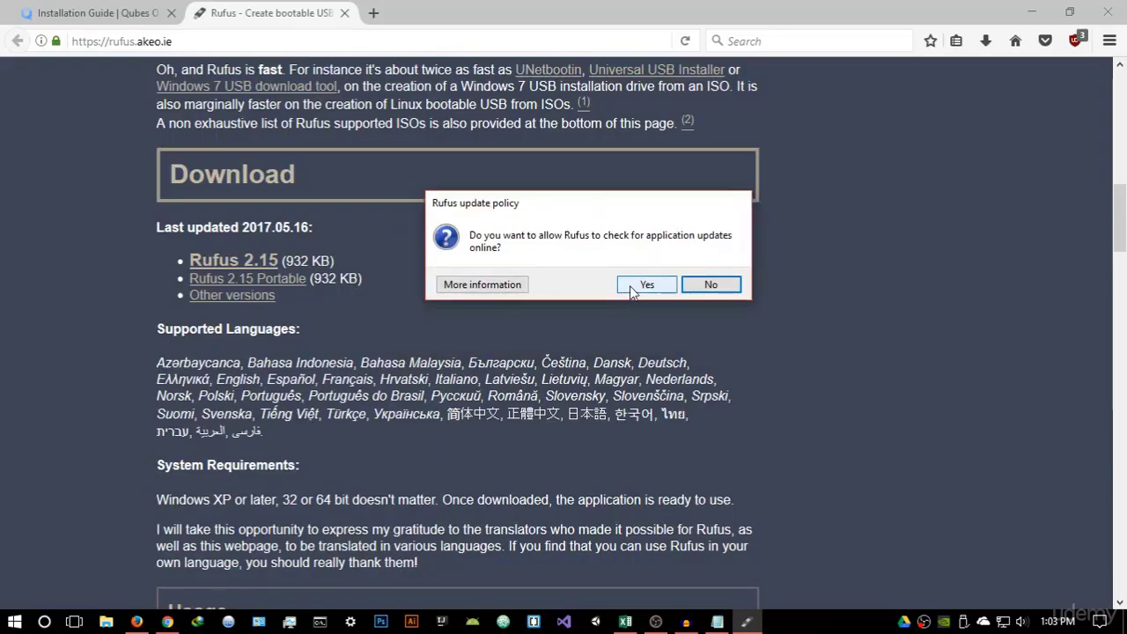
{"action": "left_click", "coordinate": [711, 285]}
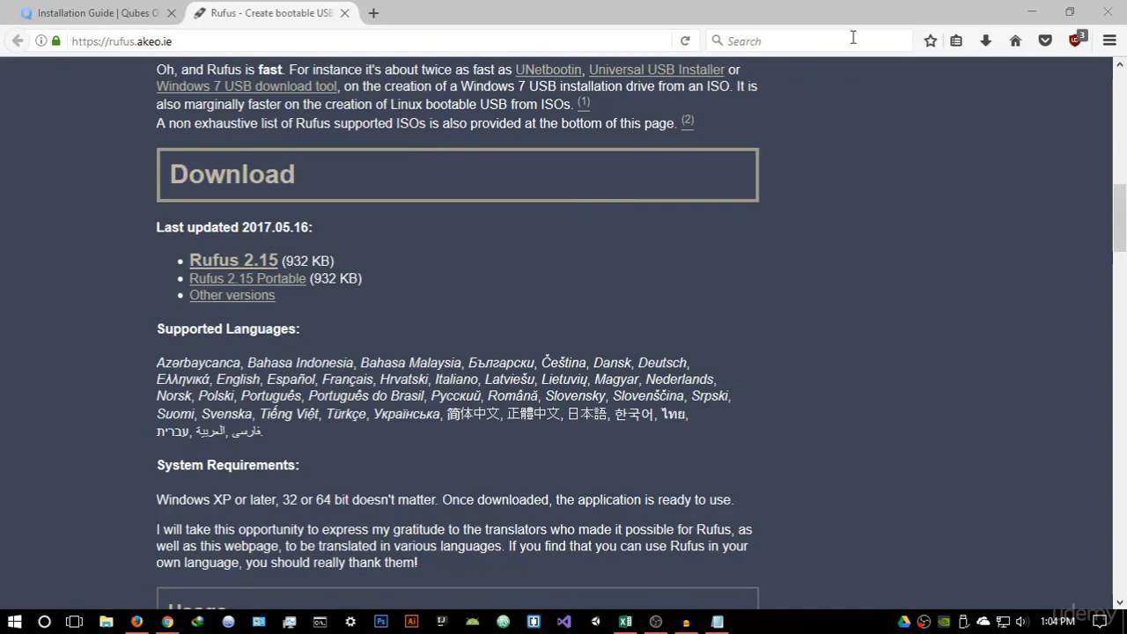
{"action": "left_click", "coordinate": [1032, 12]}
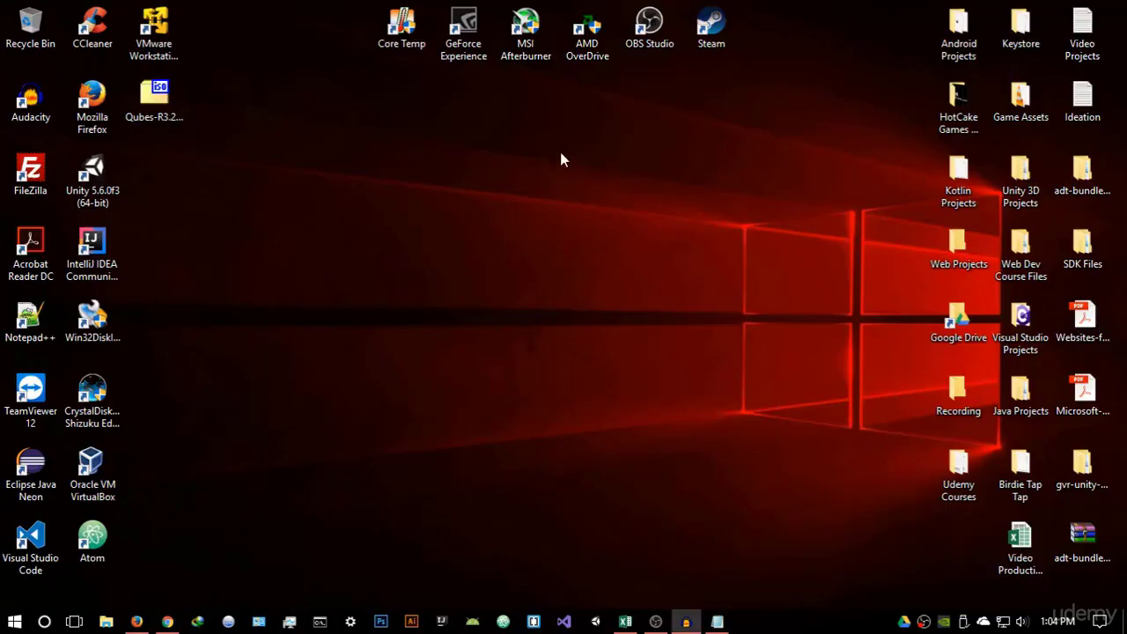
{"action": "left_click_drag", "start_coordinate": [528, 49], "coordinate": [567, 88]}
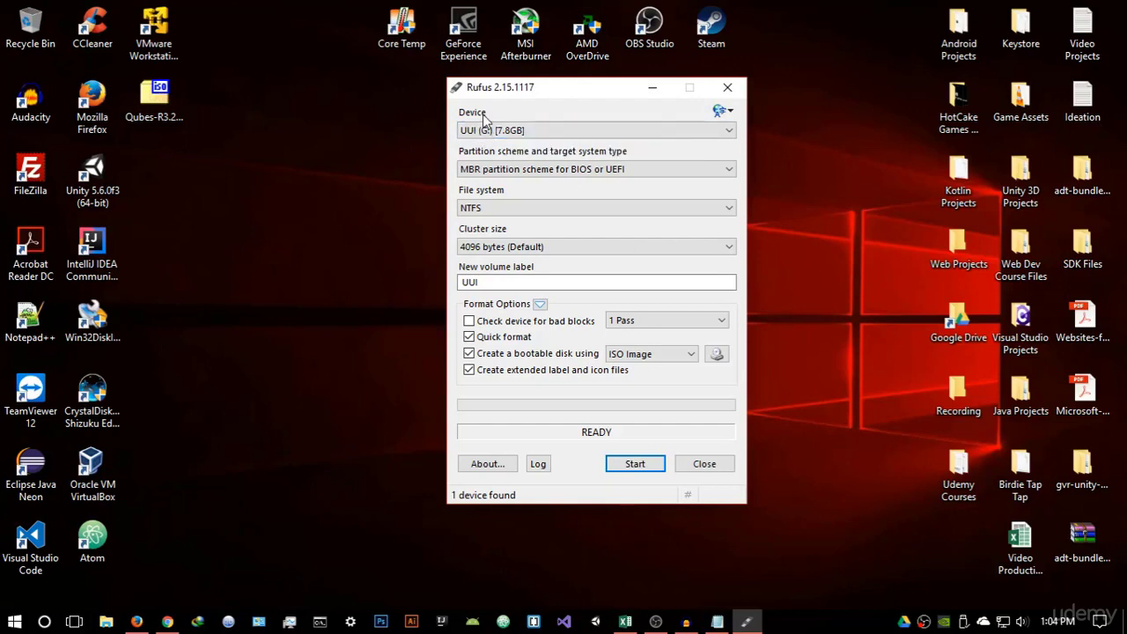
Keep UUI (G:) as the target device and set the file system to FAT32 with a 4096-byte cluster size
{"action": "left_click", "coordinate": [503, 132]}
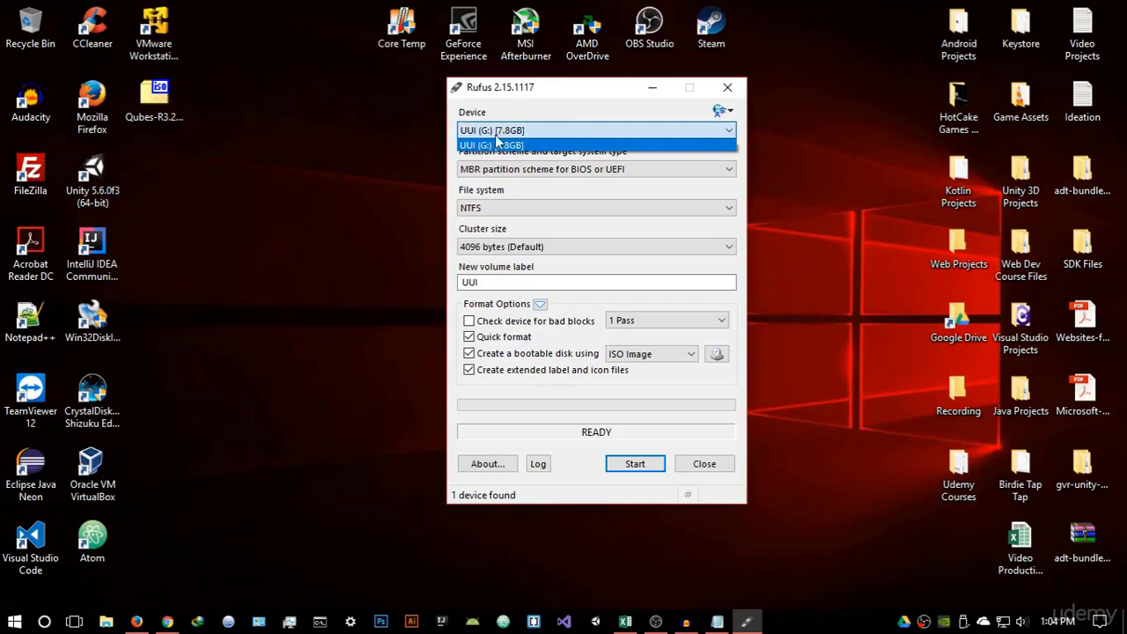
{"action": "left_click", "coordinate": [506, 129]}
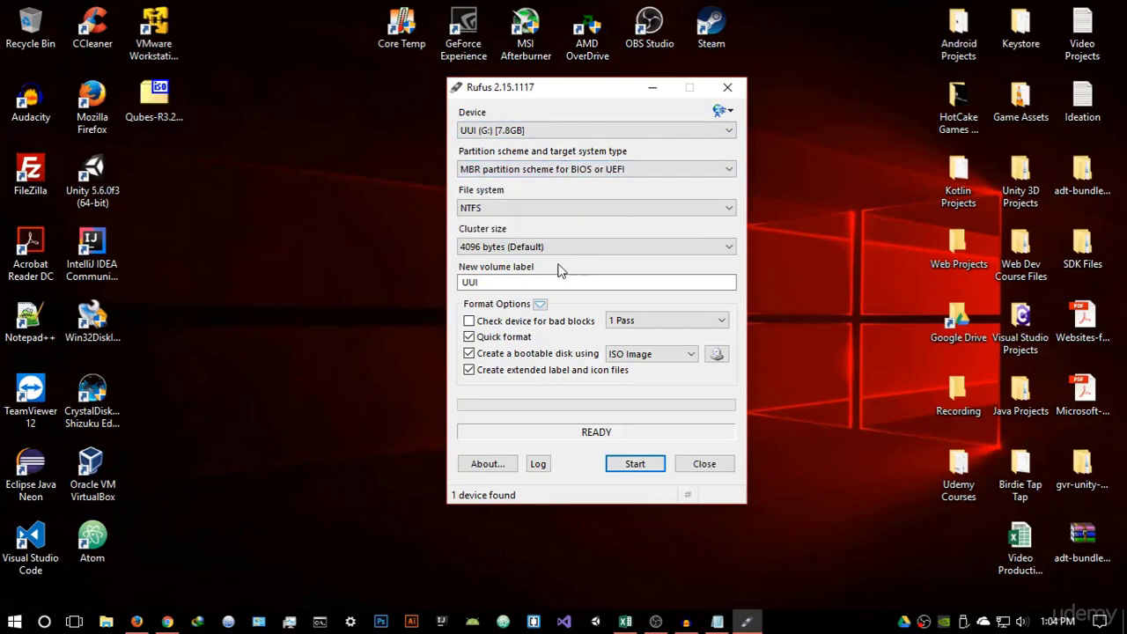
{"action": "left_click", "coordinate": [543, 211]}
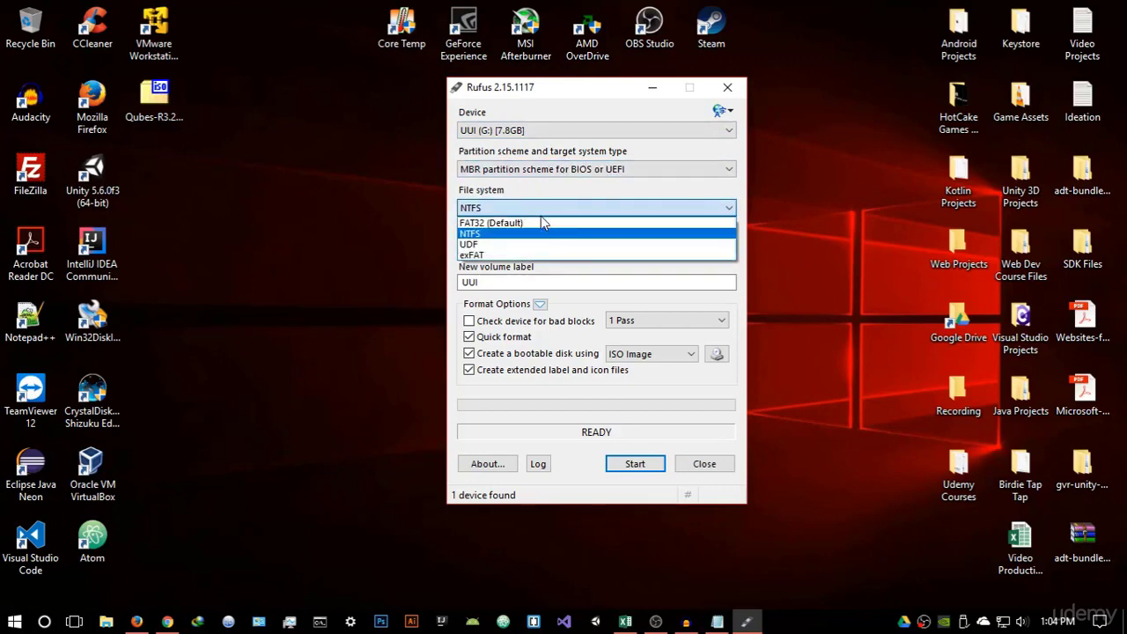
{"action": "left_click", "coordinate": [493, 223]}
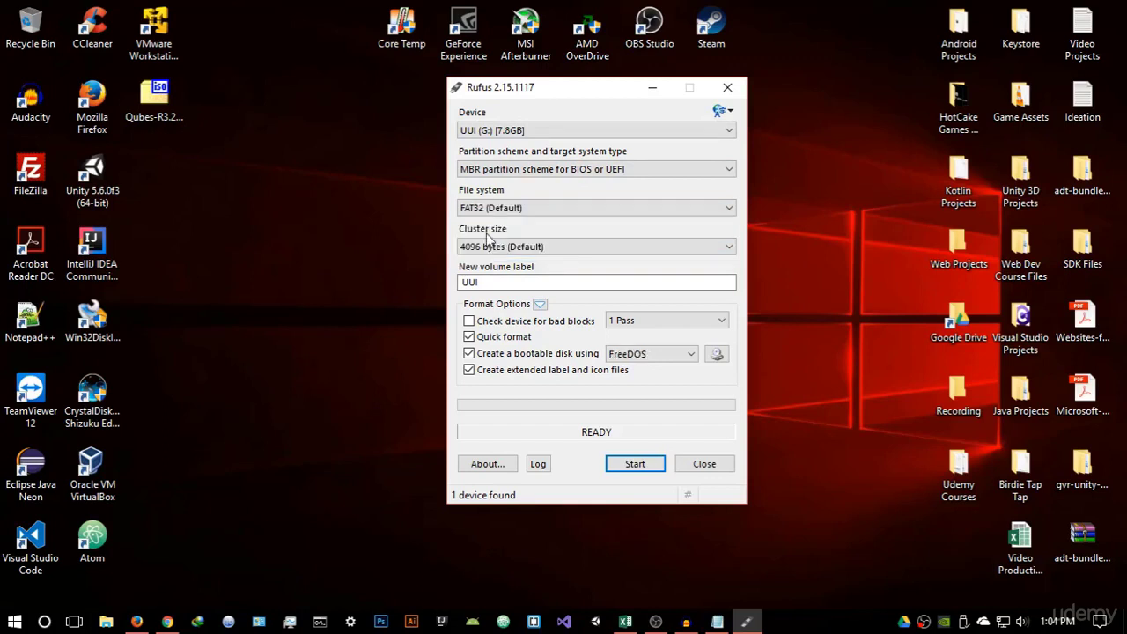
{"action": "left_click", "coordinate": [496, 246]}
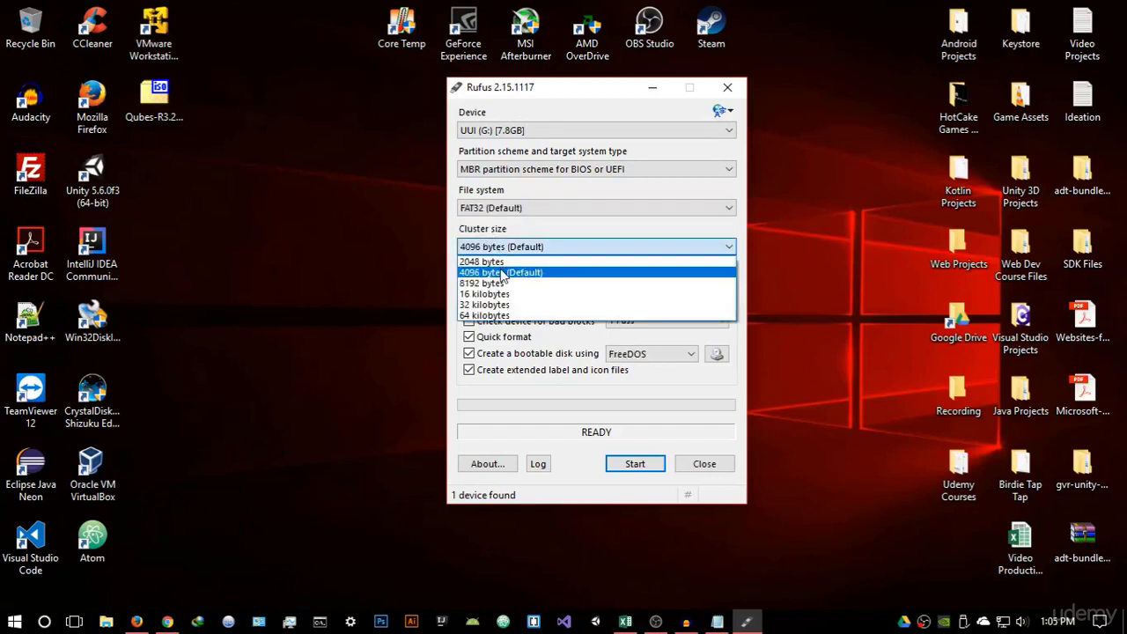
{"action": "left_click", "coordinate": [502, 273]}
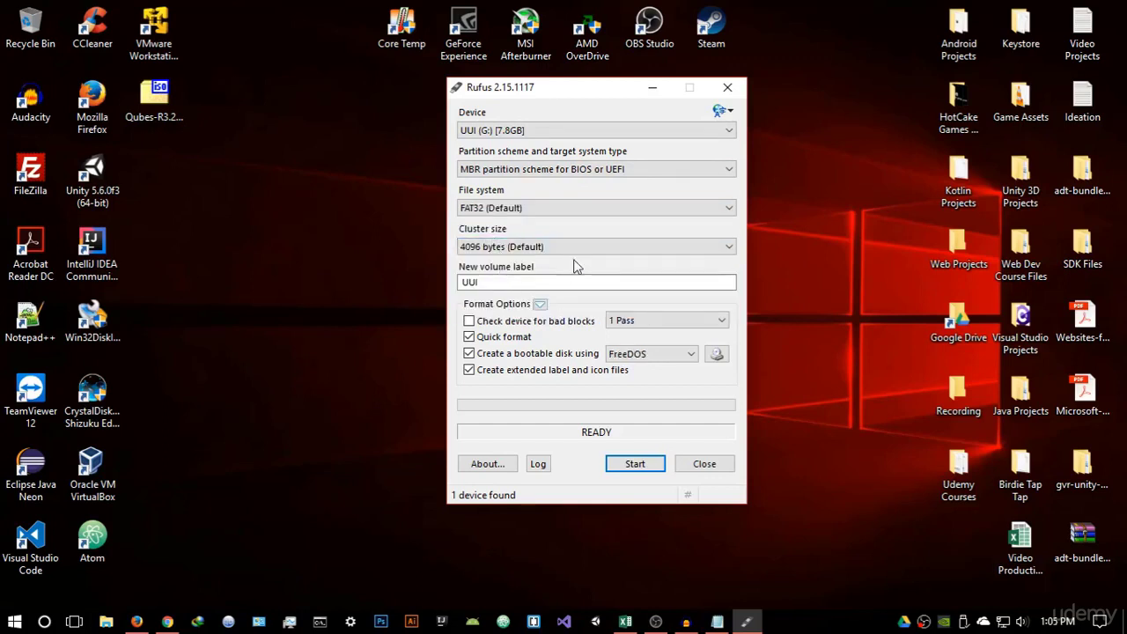
Set the new volume label to Qubes and choose ISO Image as the bootable disk source
{"action": "left_click", "coordinate": [523, 281]}
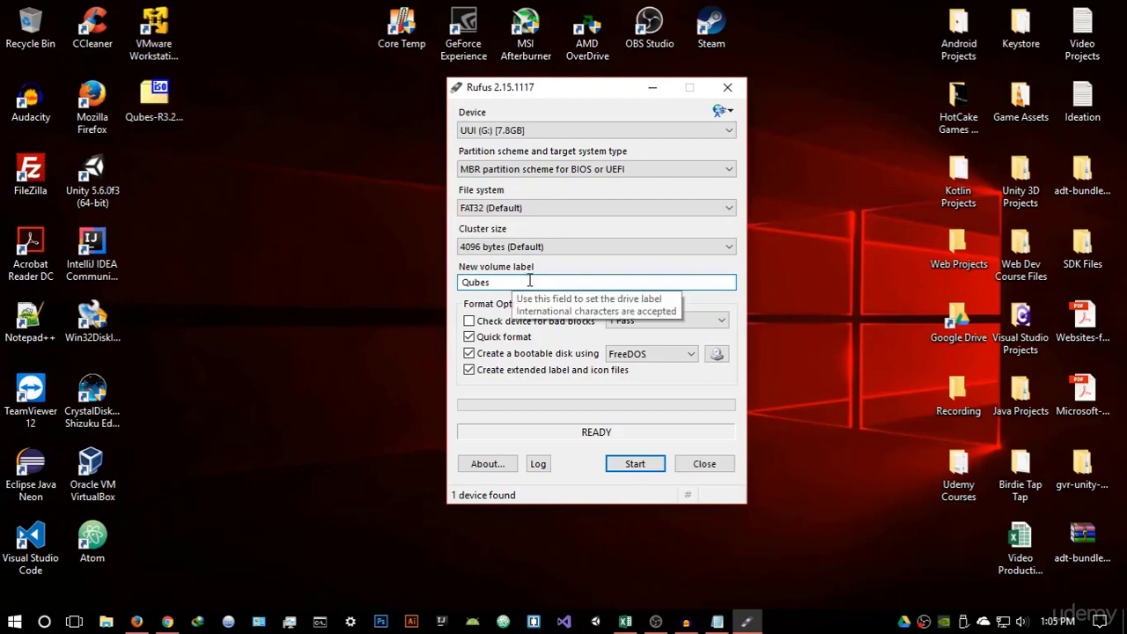
{"action": "left_click", "coordinate": [690, 354]}
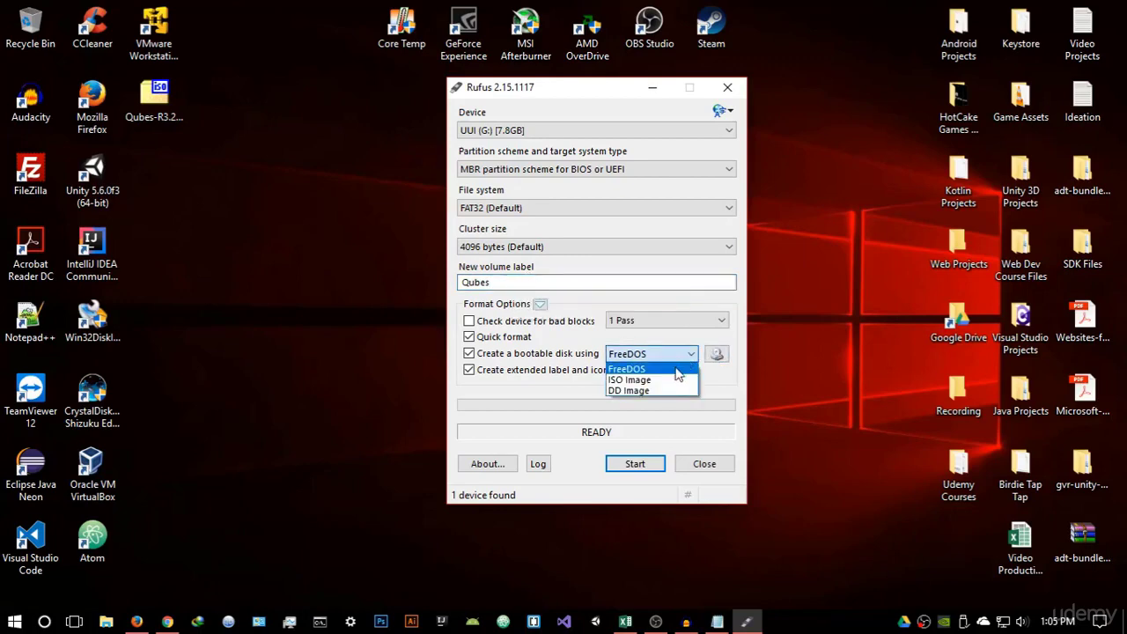
{"action": "left_click", "coordinate": [628, 381]}
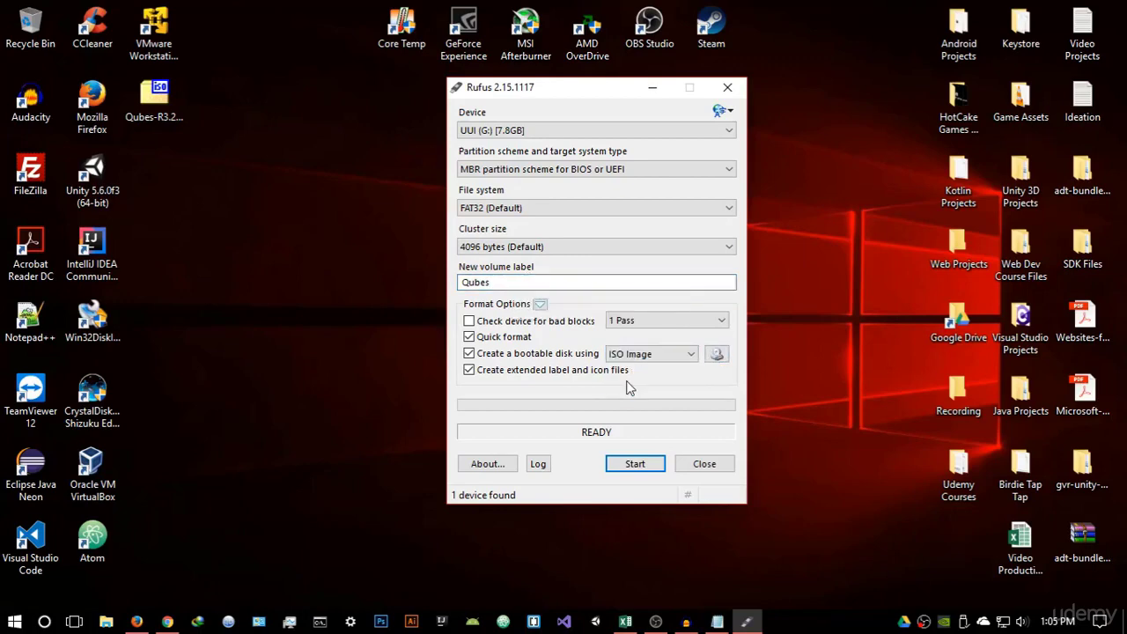
Load the Qubes-R3.2-x86_64 ISO from the Desktop as the boot image, and close Rufus without starting the write
{"action": "left_click", "coordinate": [716, 354]}
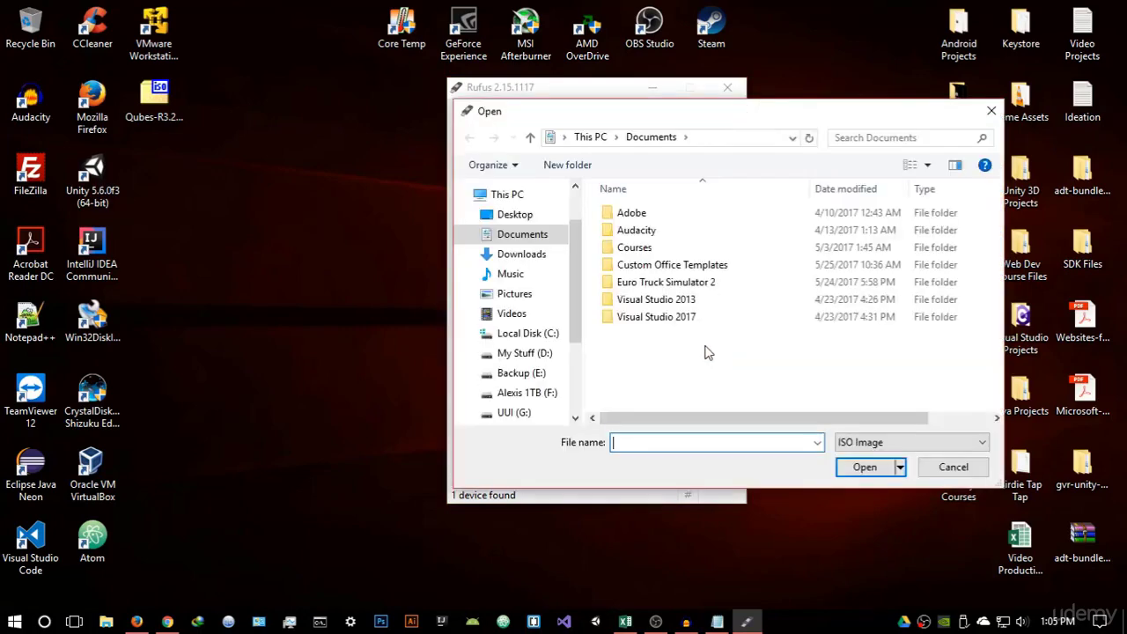
{"action": "left_click", "coordinate": [517, 216]}
{"action": "scroll", "coordinate": [645, 278], "scroll_direction": "down", "scroll_amount": 3}
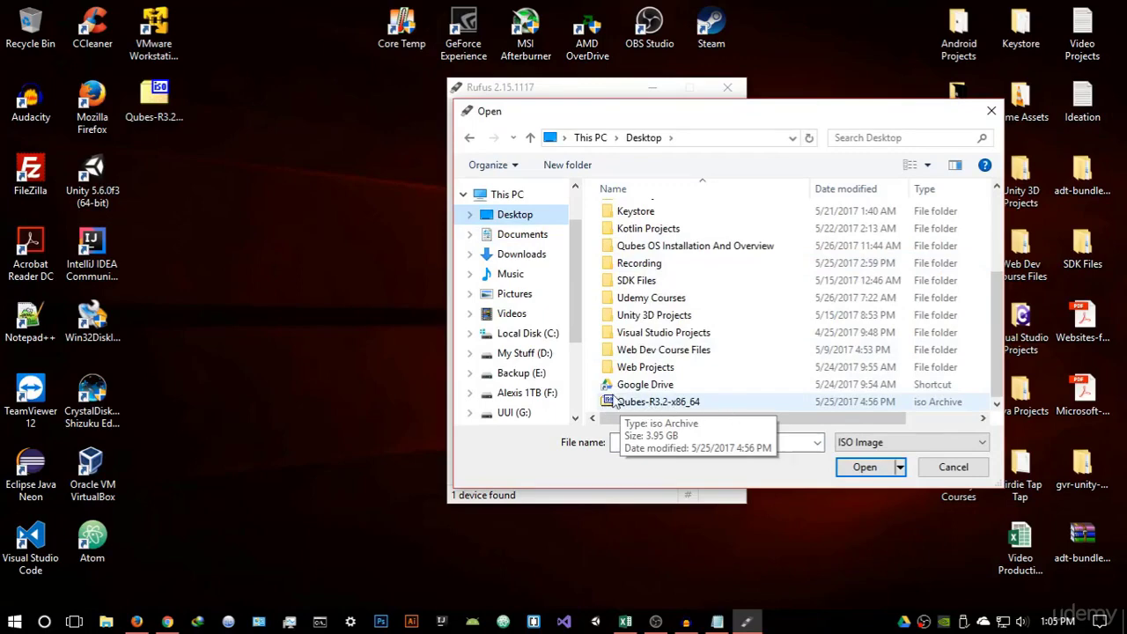
{"action": "left_click", "coordinate": [685, 408]}
{"action": "left_click", "coordinate": [865, 467]}
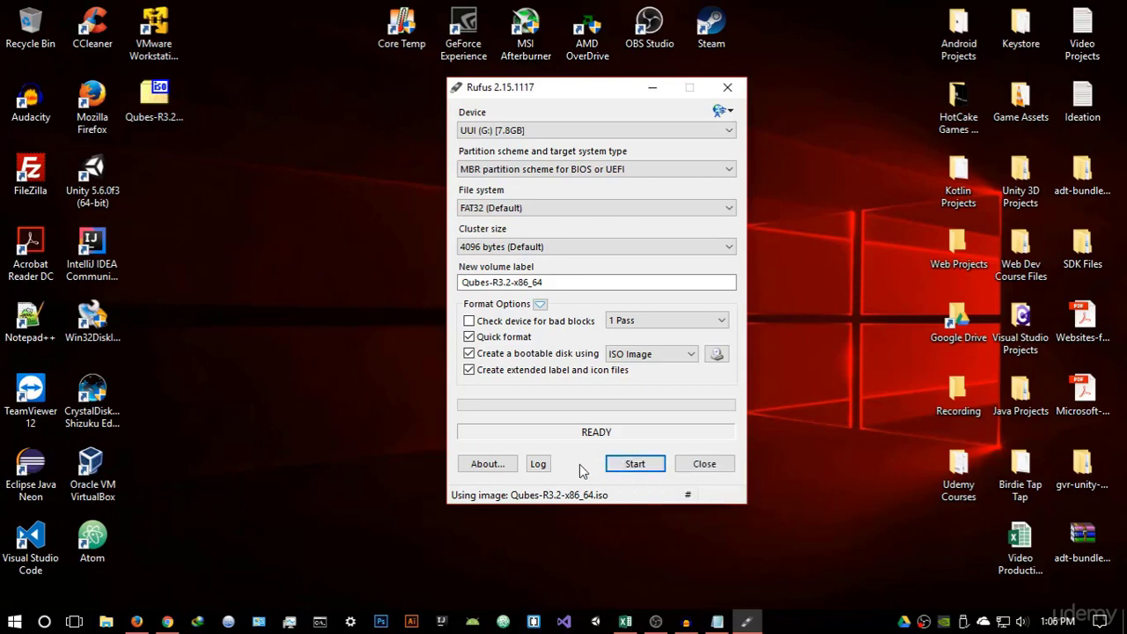
{"action": "left_click", "coordinate": [701, 464]}
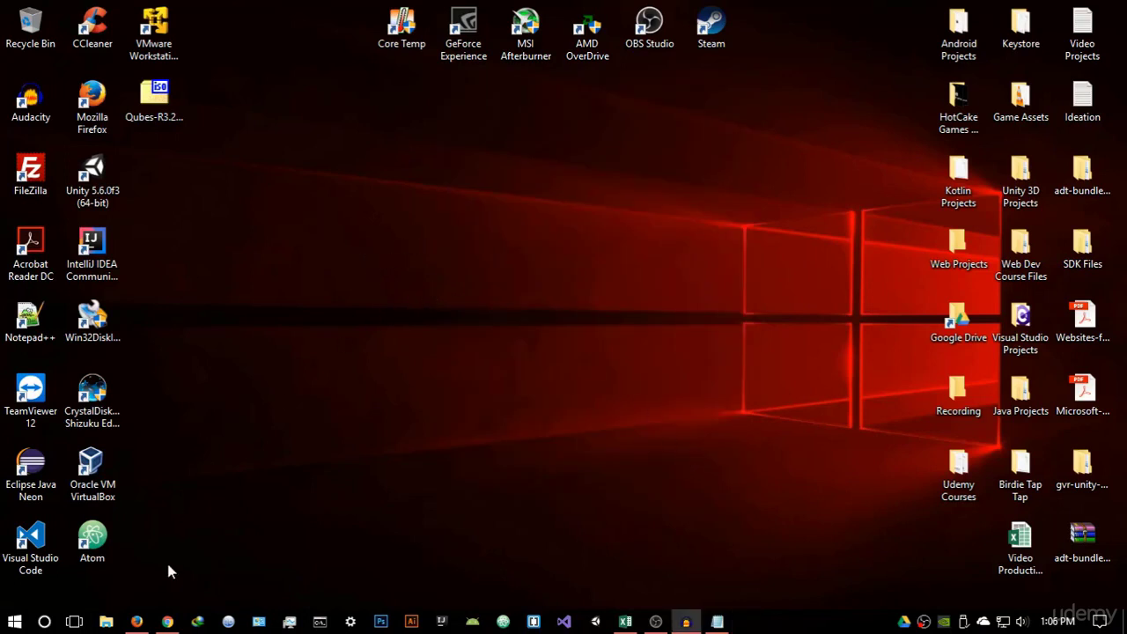
Switch to Firefox, search for vmware in a new tab and open the official VMware website
{"action": "left_click", "coordinate": [136, 621]}
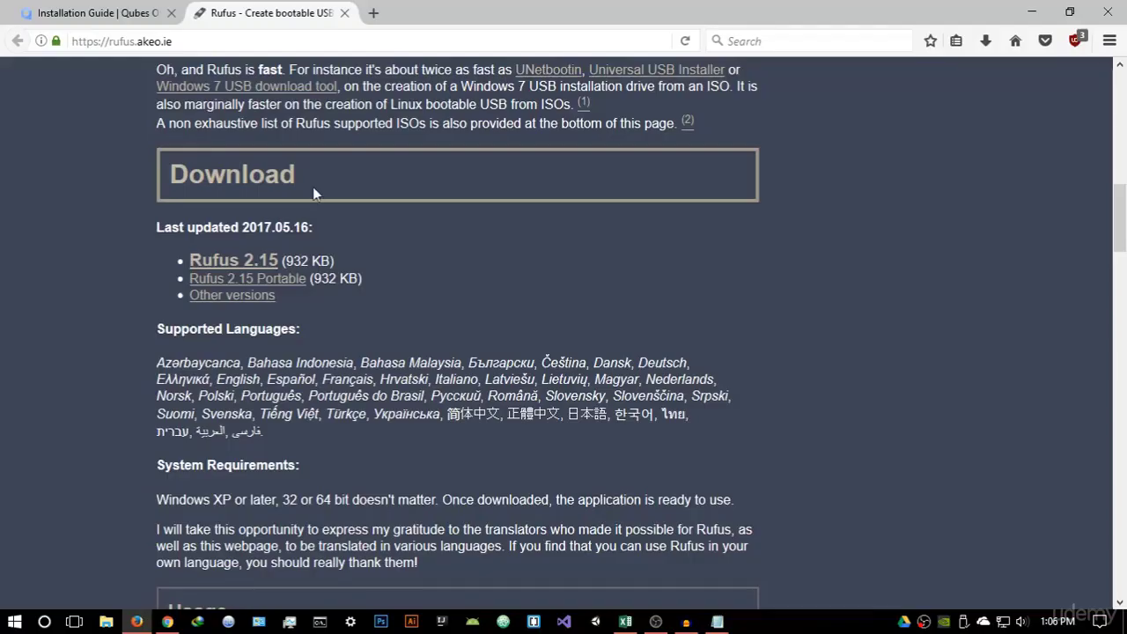
{"action": "left_click", "coordinate": [373, 14]}
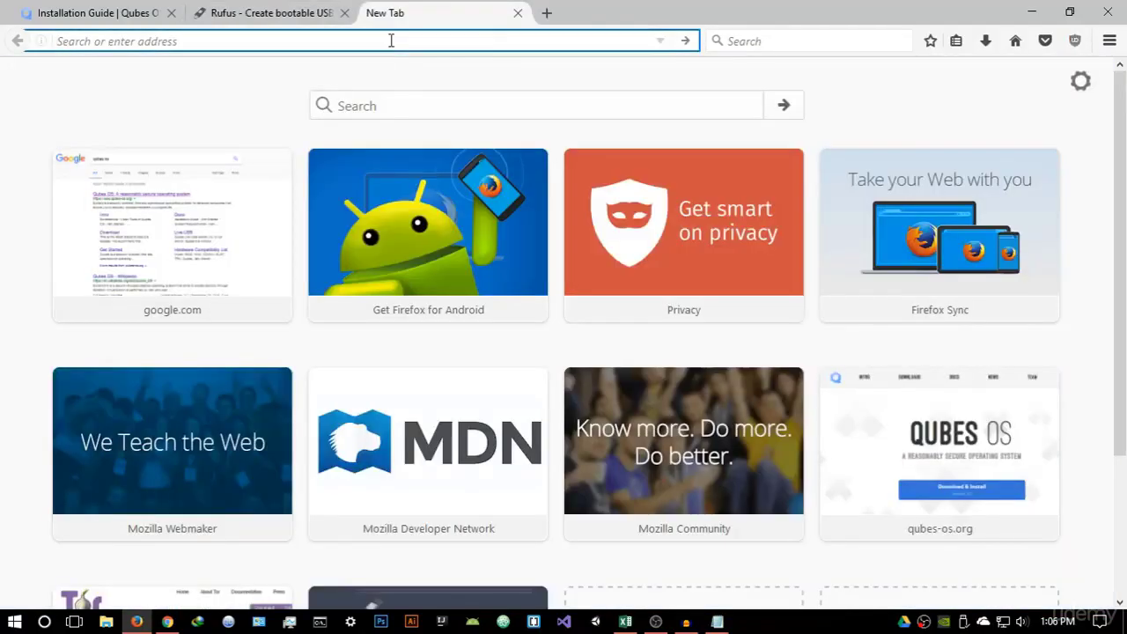
{"action": "type", "text": "vmware"}
{"action": "key", "text": "Return"}
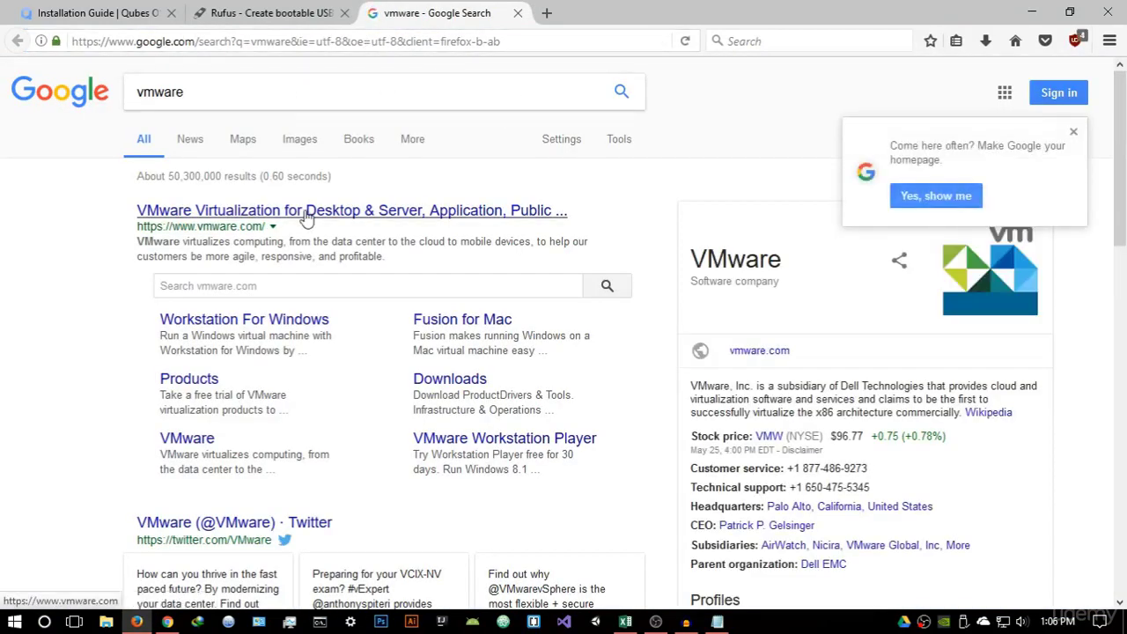
{"action": "left_click", "coordinate": [251, 216]}
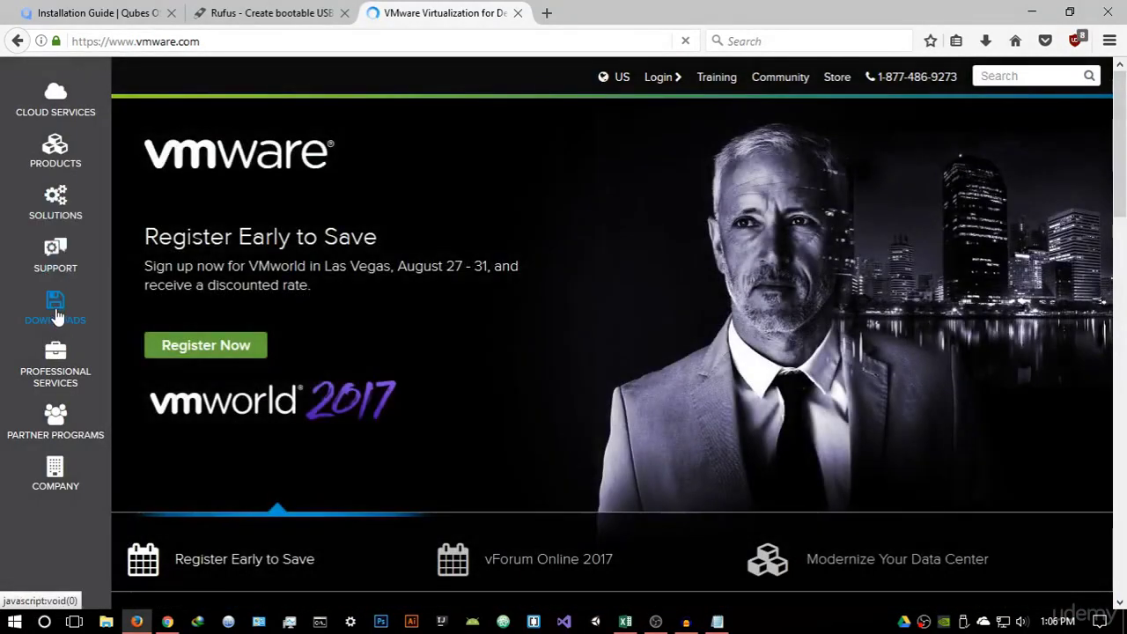
View the Workstation Player page under VMware's product downloads, and close the browser
{"action": "left_click", "coordinate": [56, 315]}
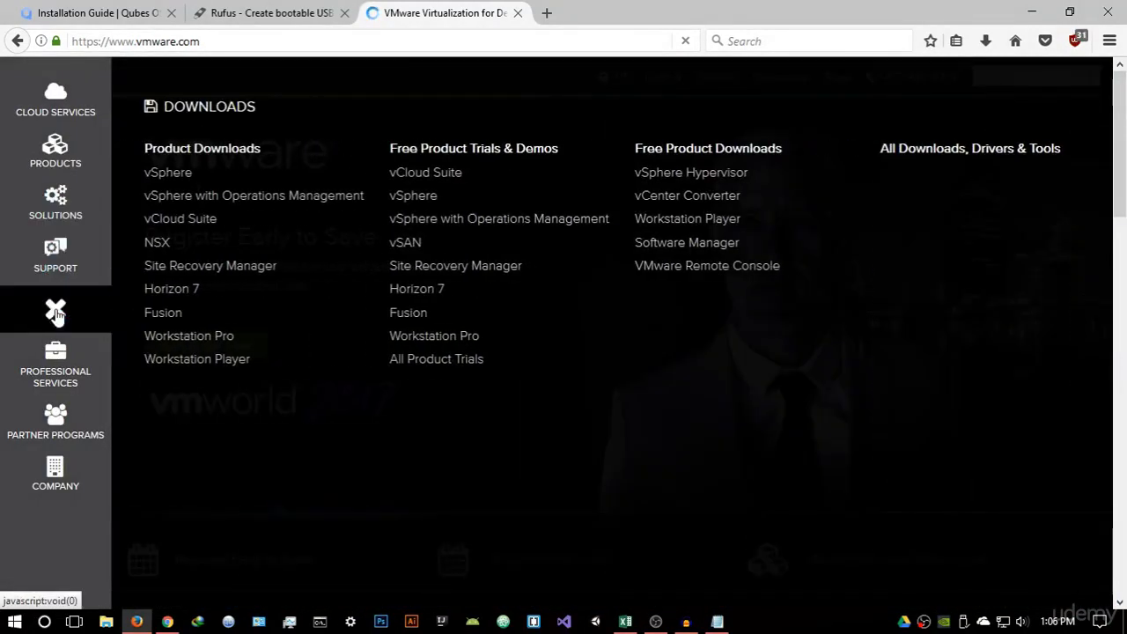
{"action": "left_click", "coordinate": [188, 368]}
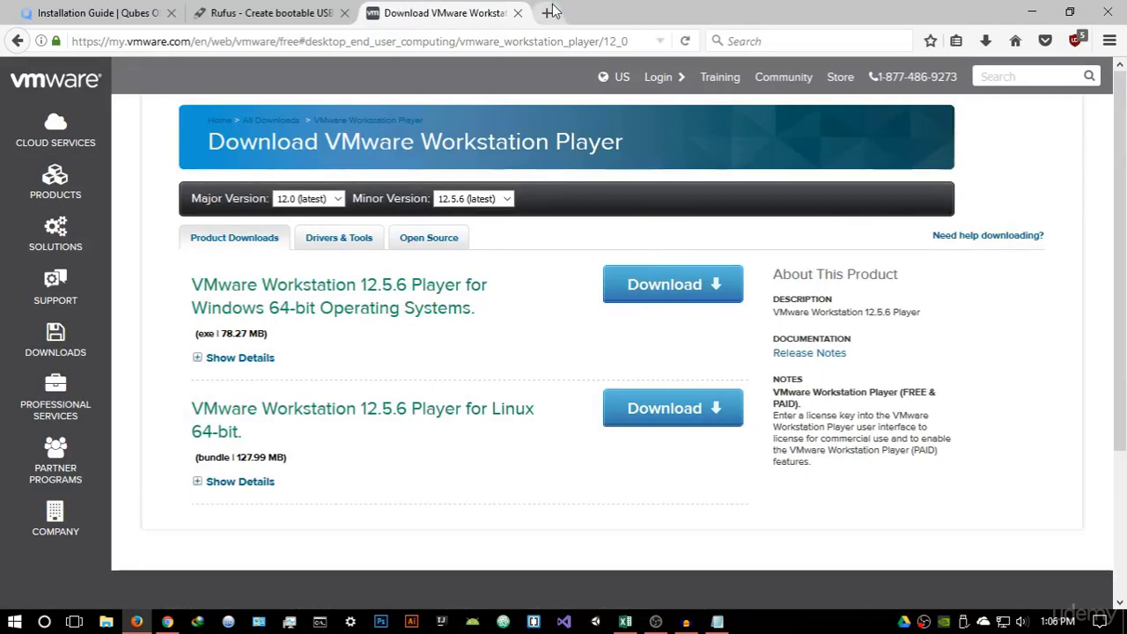
{"action": "left_click", "coordinate": [517, 12]}
{"action": "left_click", "coordinate": [1106, 13]}
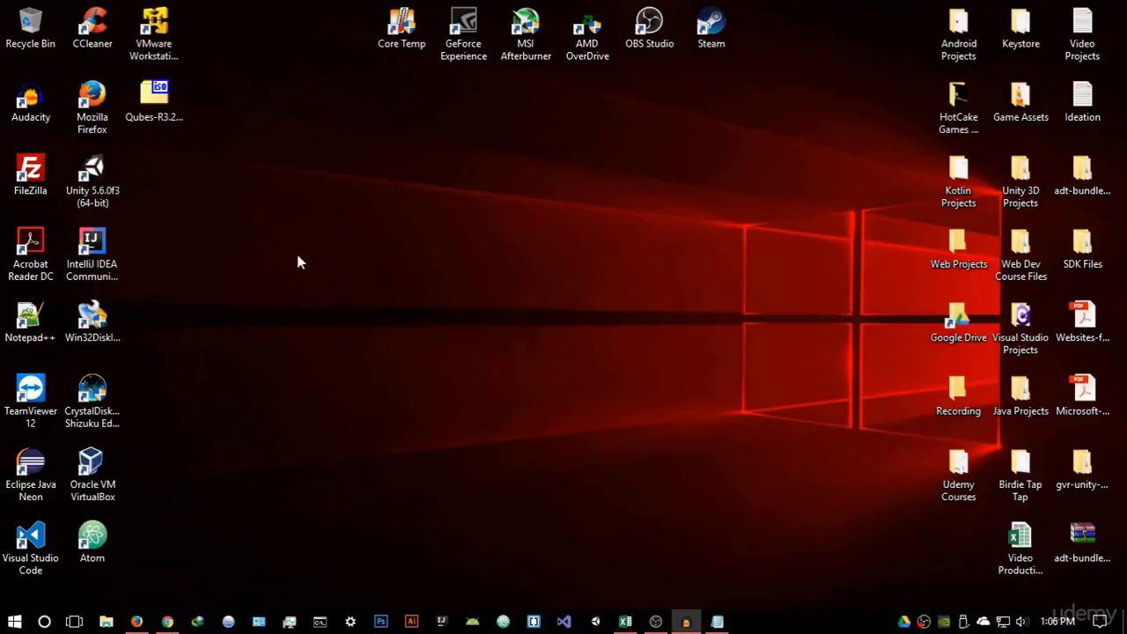
Launch VMware Workstation 12 Player from the desktop, widen and reposition its window, and open the wizard for creating a new virtual machine
{"action": "left_click", "coordinate": [181, 65]}
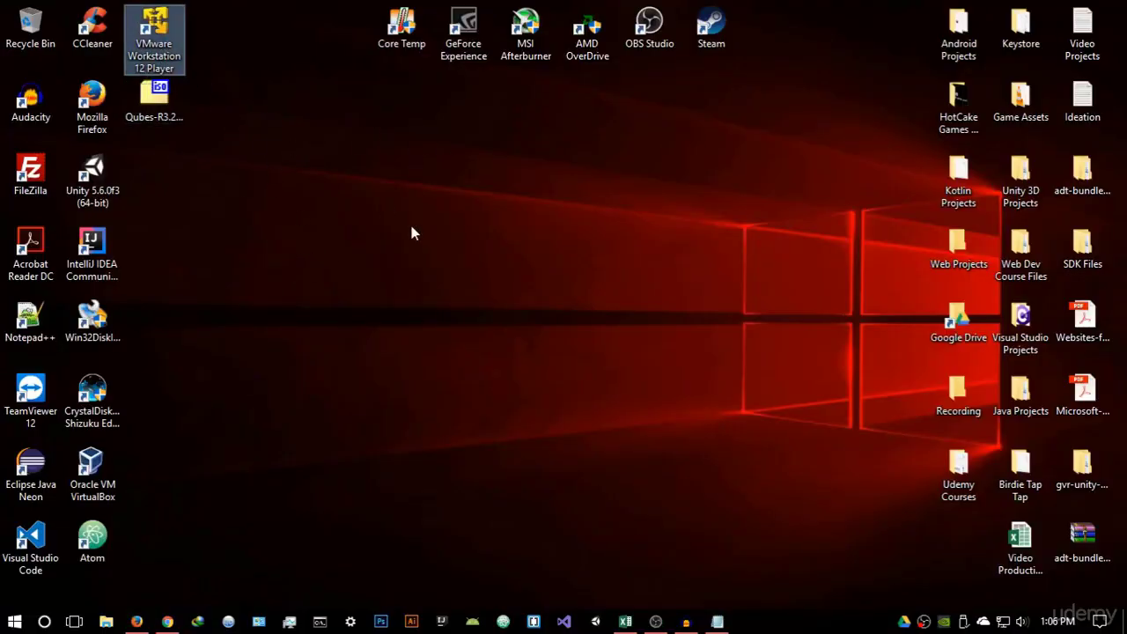
{"action": "key", "text": "Return"}
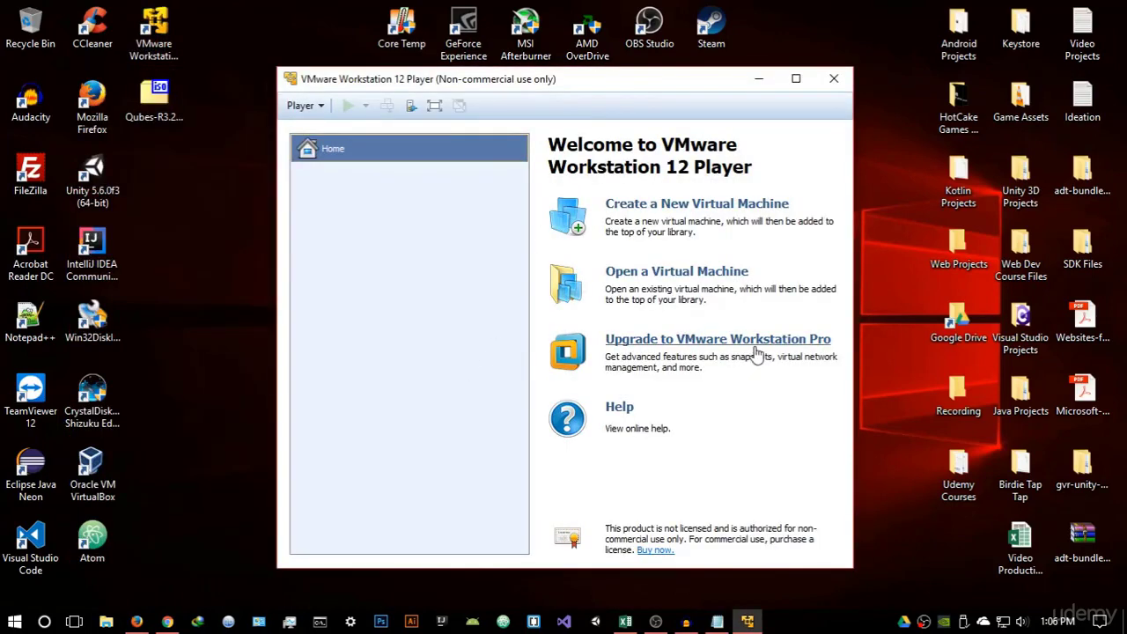
{"action": "left_click_drag", "start_coordinate": [854, 346], "coordinate": [923, 346]}
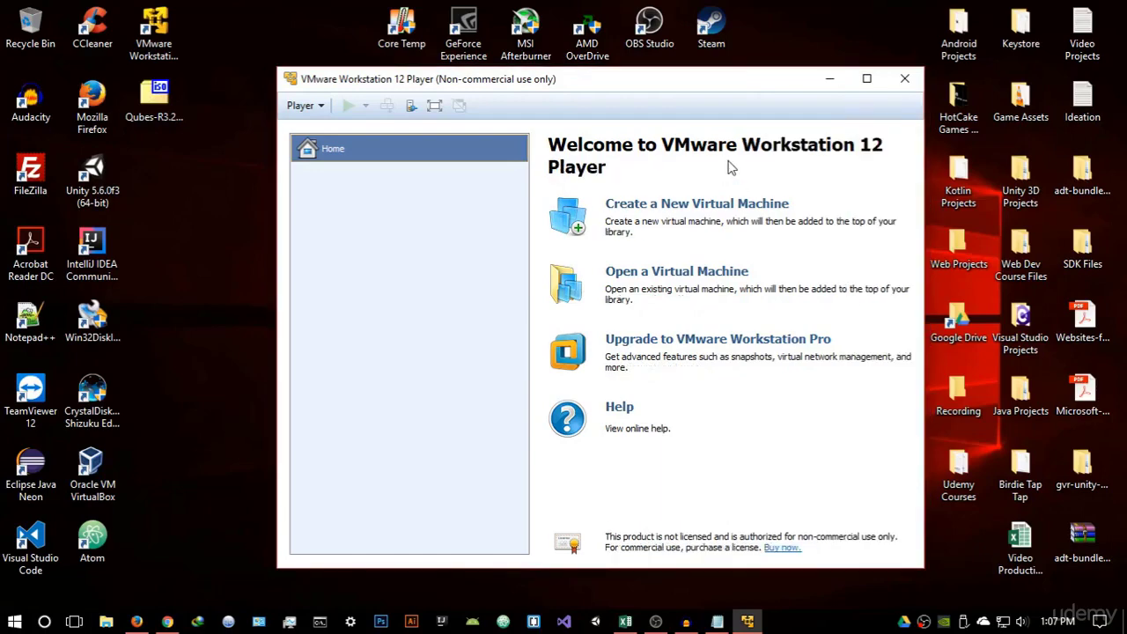
{"action": "left_click_drag", "start_coordinate": [723, 87], "coordinate": [711, 66]}
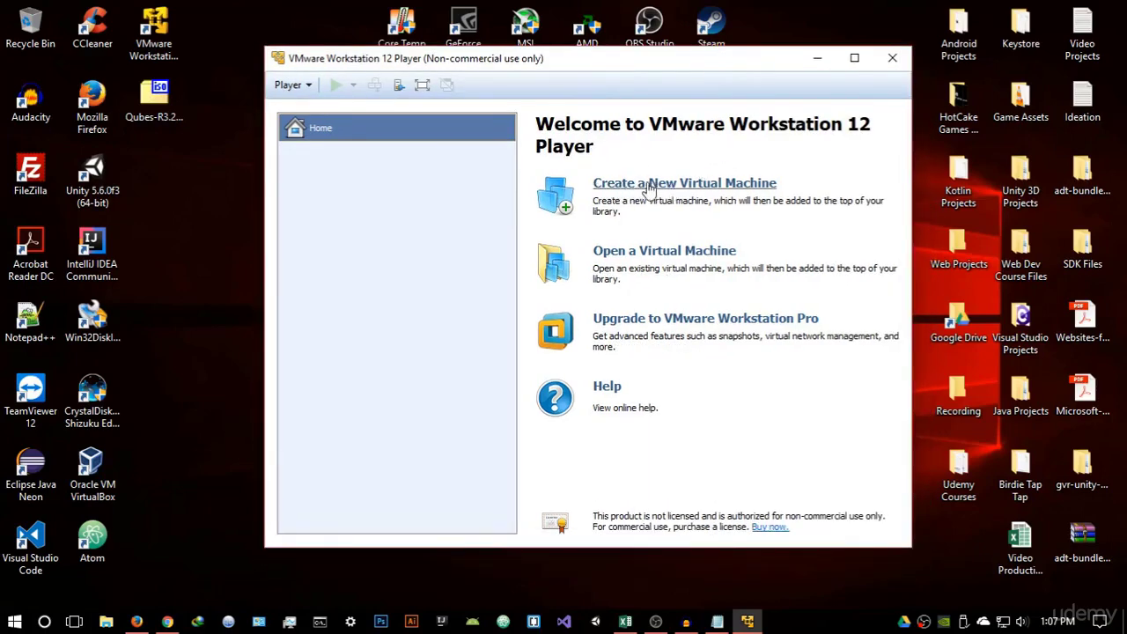
{"action": "left_click", "coordinate": [695, 184]}
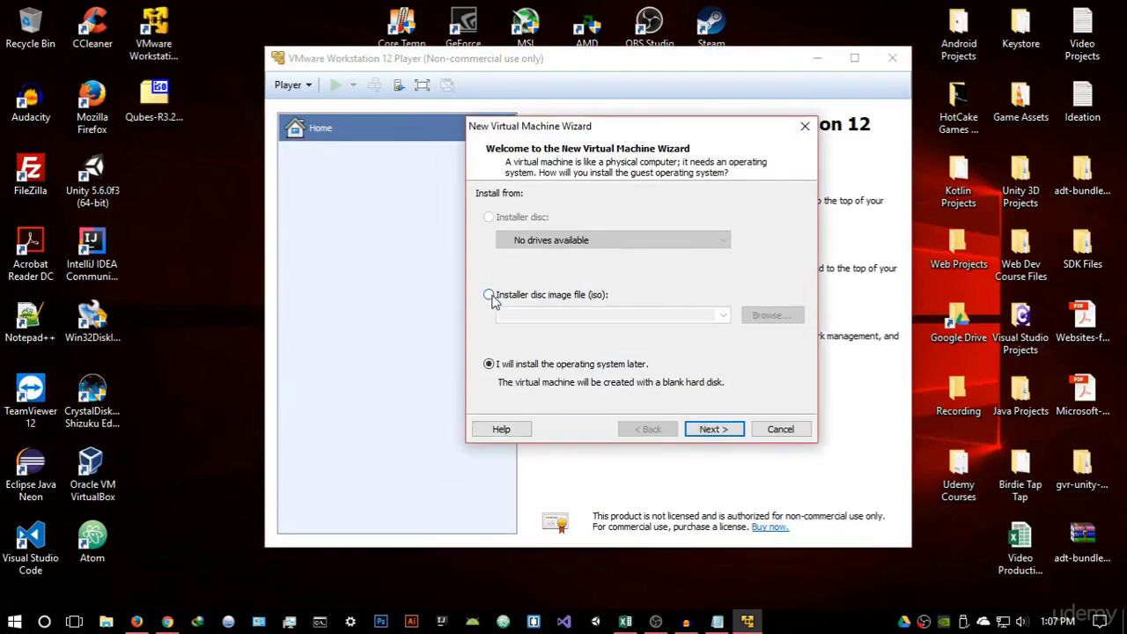
Choose the Qubes-R3.2-x86_64 ISO from the Desktop as the installer disc image and continue the wizard
{"action": "left_click", "coordinate": [490, 296]}
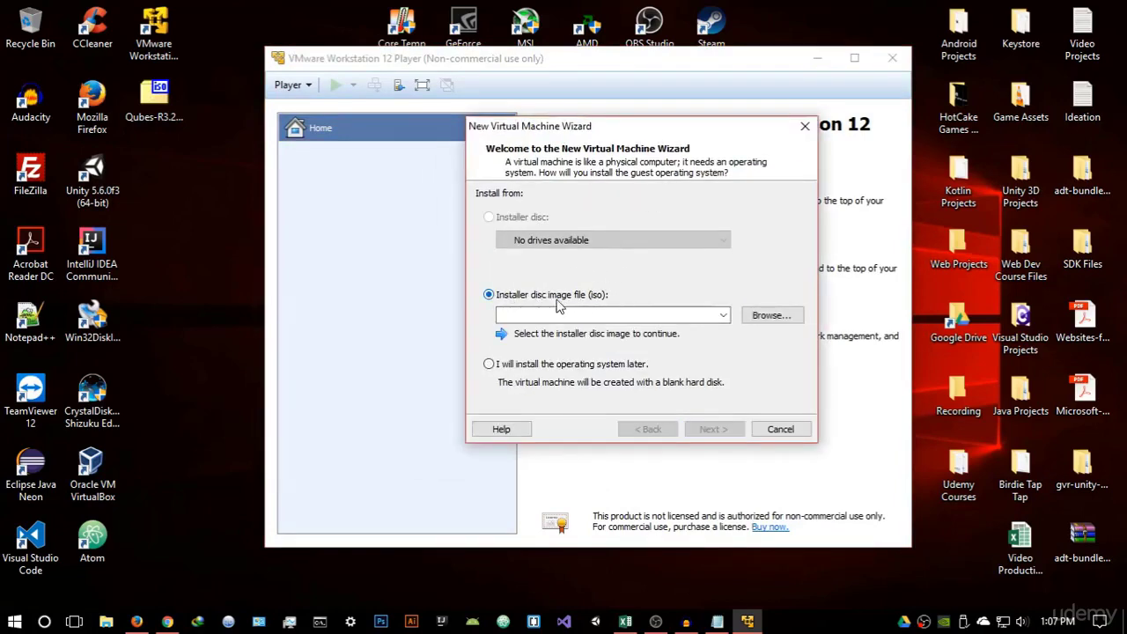
{"action": "left_click", "coordinate": [625, 314]}
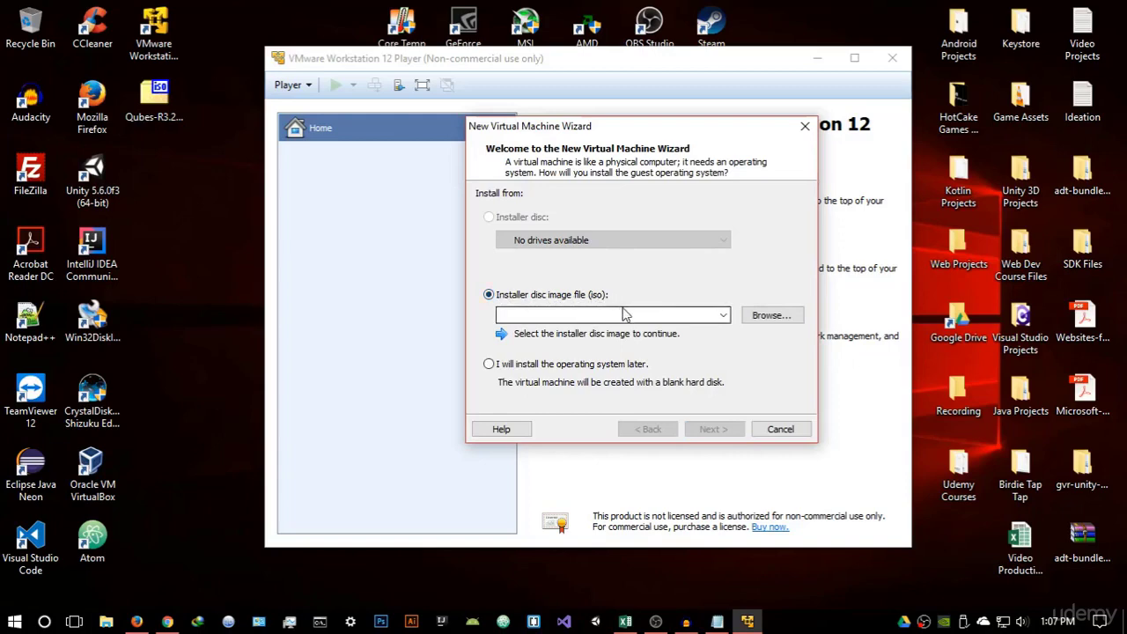
{"action": "left_click", "coordinate": [763, 318]}
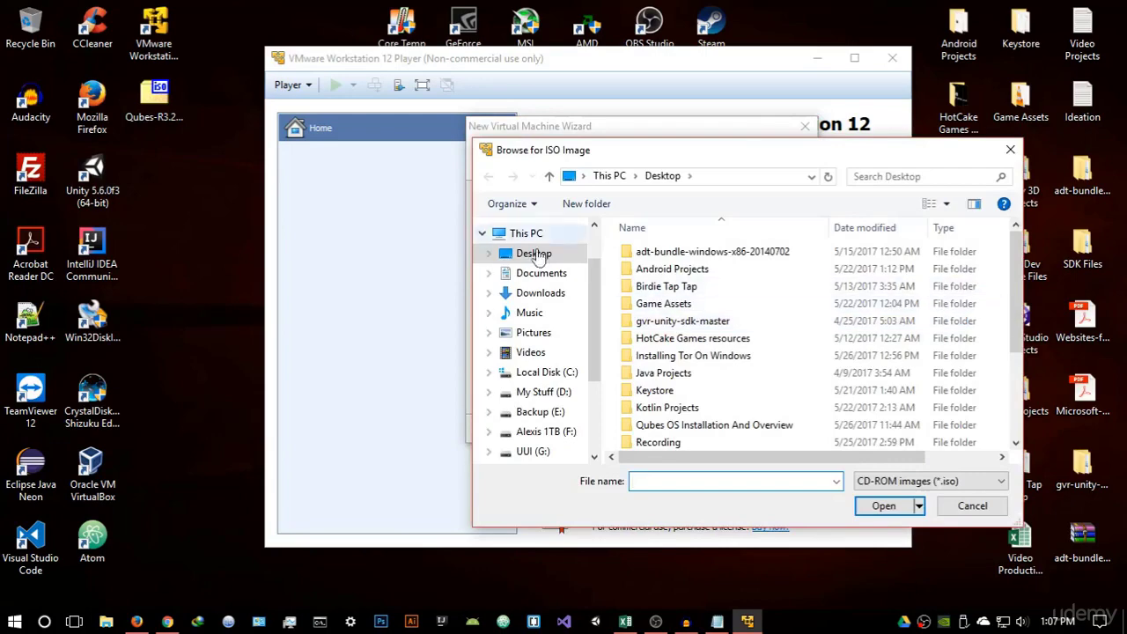
{"action": "scroll", "coordinate": [700, 311], "scroll_direction": "down", "scroll_amount": 3}
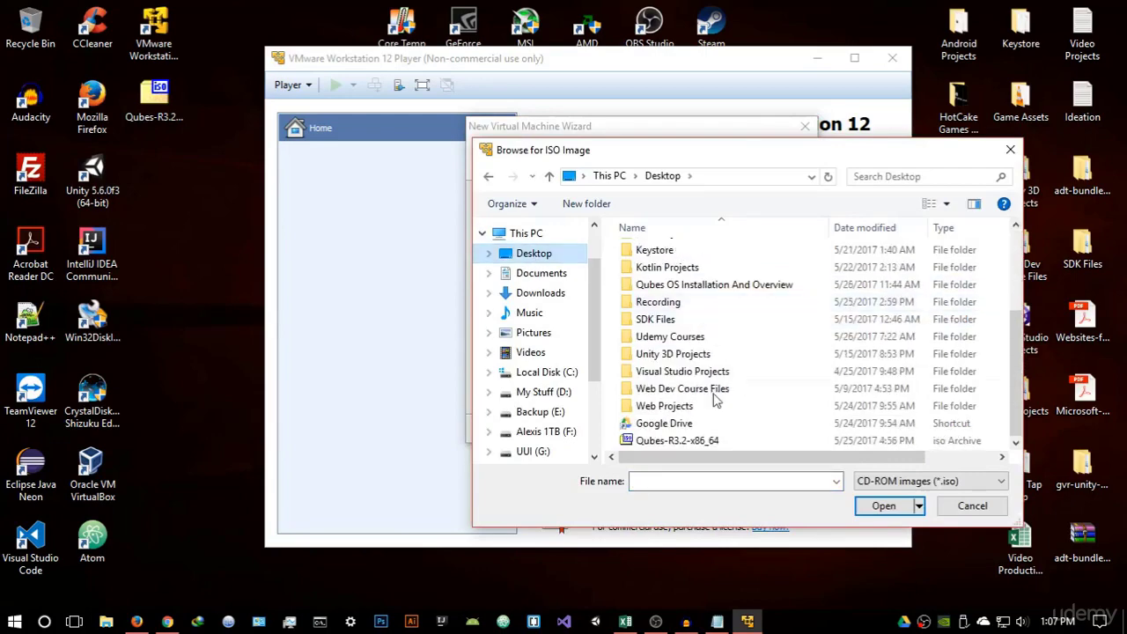
{"action": "left_click", "coordinate": [695, 440]}
{"action": "left_click", "coordinate": [882, 506]}
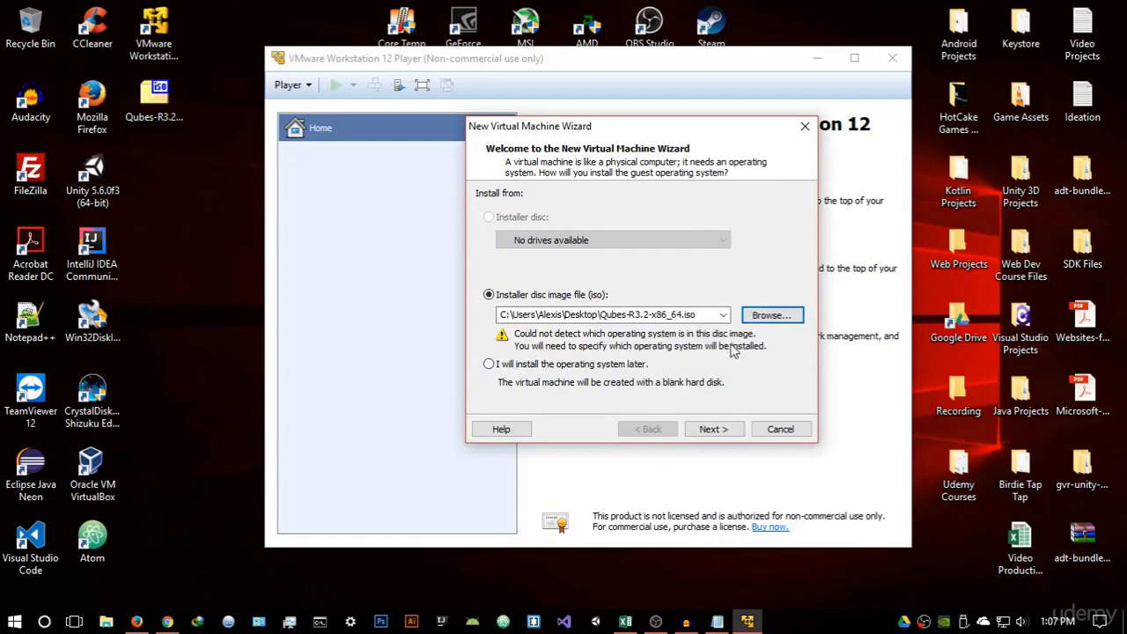
{"action": "left_click", "coordinate": [713, 430]}
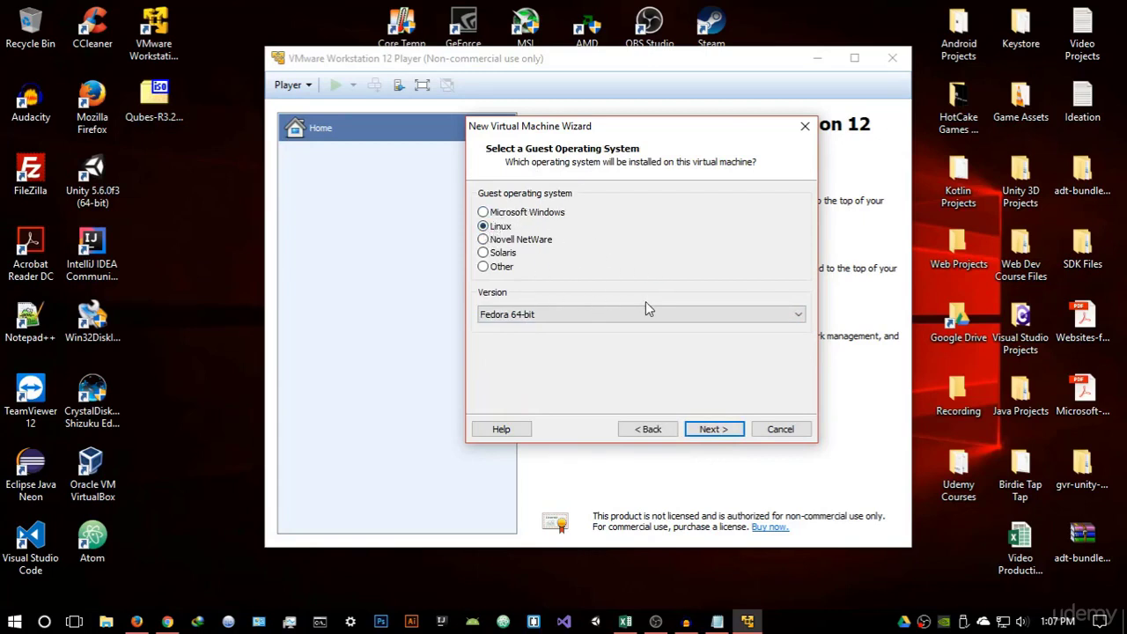
Select Fedora 64-bit as the Linux guest operating system version and continue to the naming page
{"action": "left_click", "coordinate": [533, 324]}
{"action": "scroll", "coordinate": [508, 29], "scroll_direction": "up", "scroll_amount": 2}
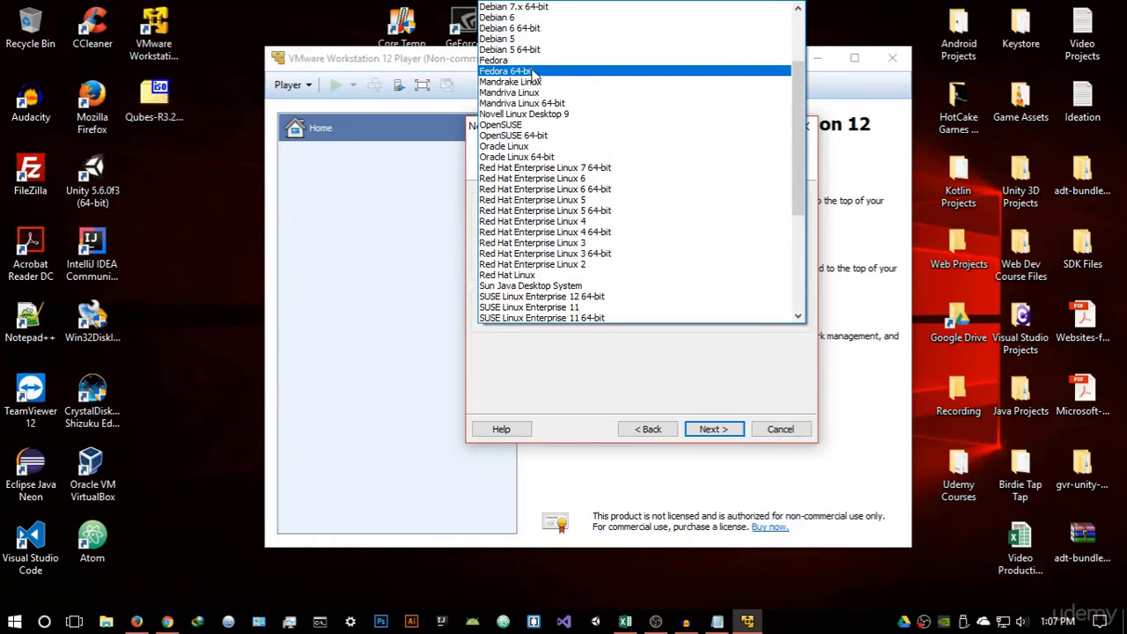
{"action": "left_click", "coordinate": [529, 60]}
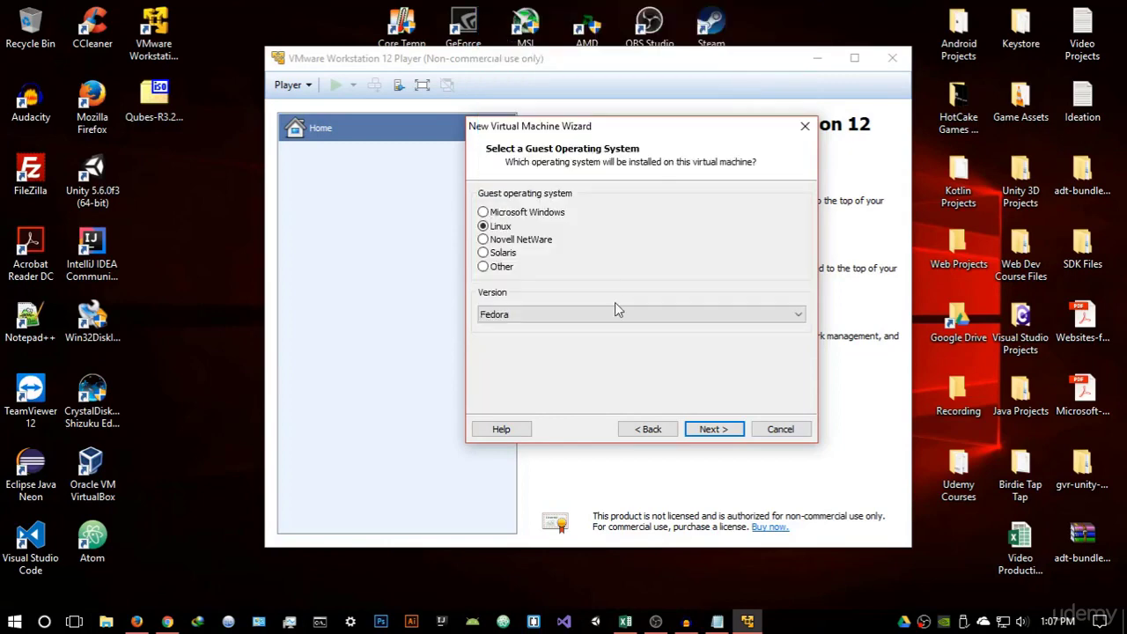
{"action": "left_click", "coordinate": [590, 319]}
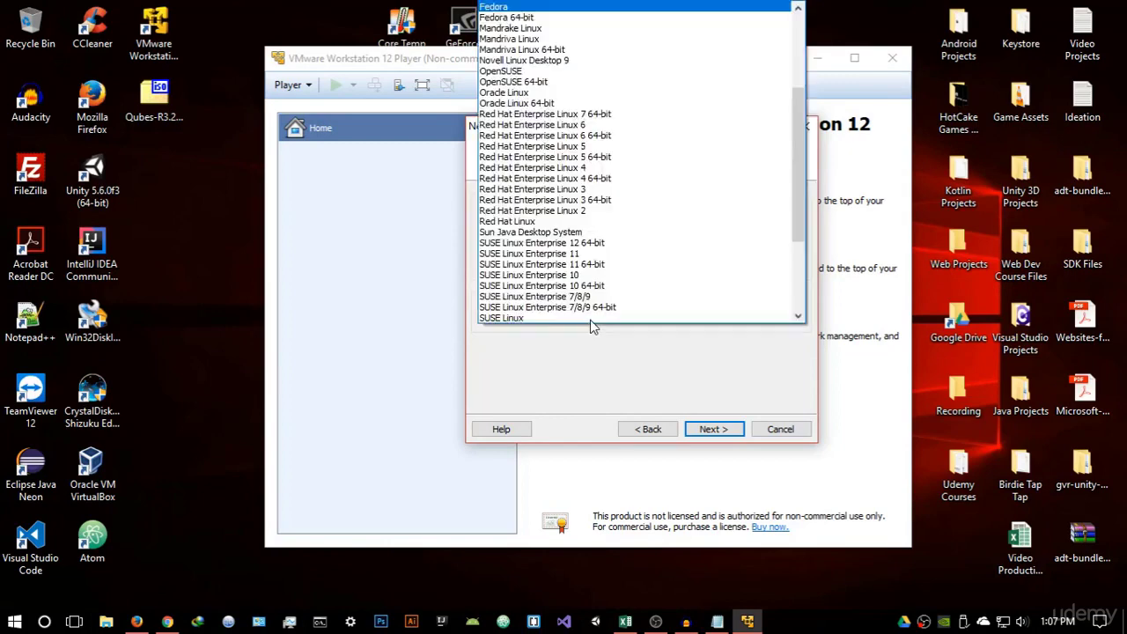
{"action": "left_click", "coordinate": [558, 19]}
{"action": "left_click", "coordinate": [707, 429]}
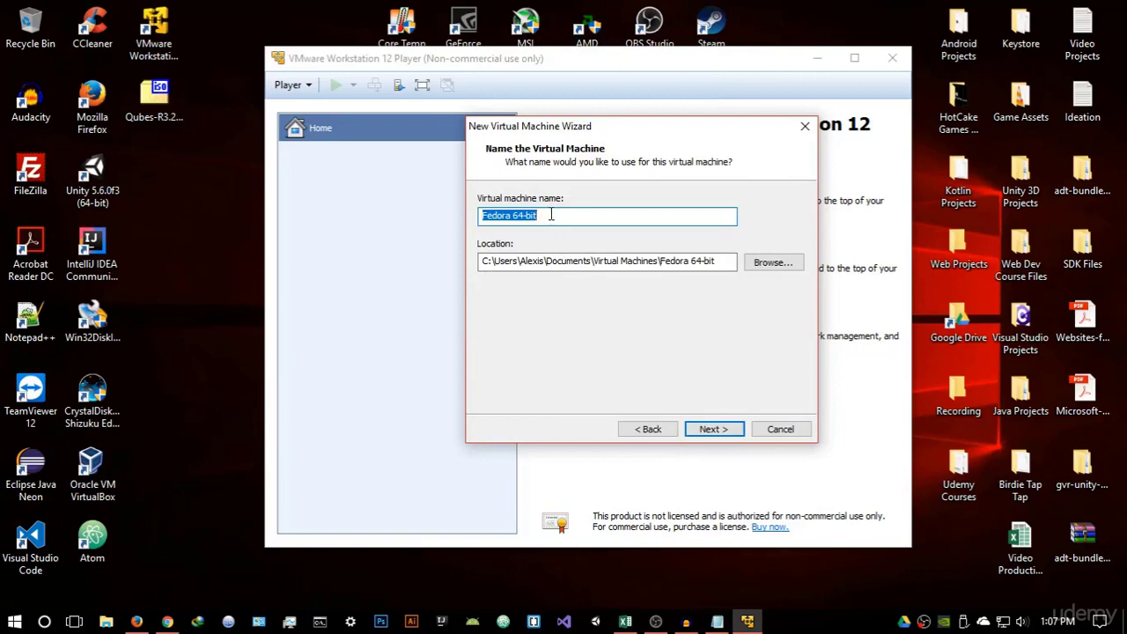
Name the virtual machine Qubes OS, store it in the Virtual OS folder on drive D:, and continue
{"action": "key", "text": "BackSpace"}
{"action": "type", "text": "Qubes OS"}
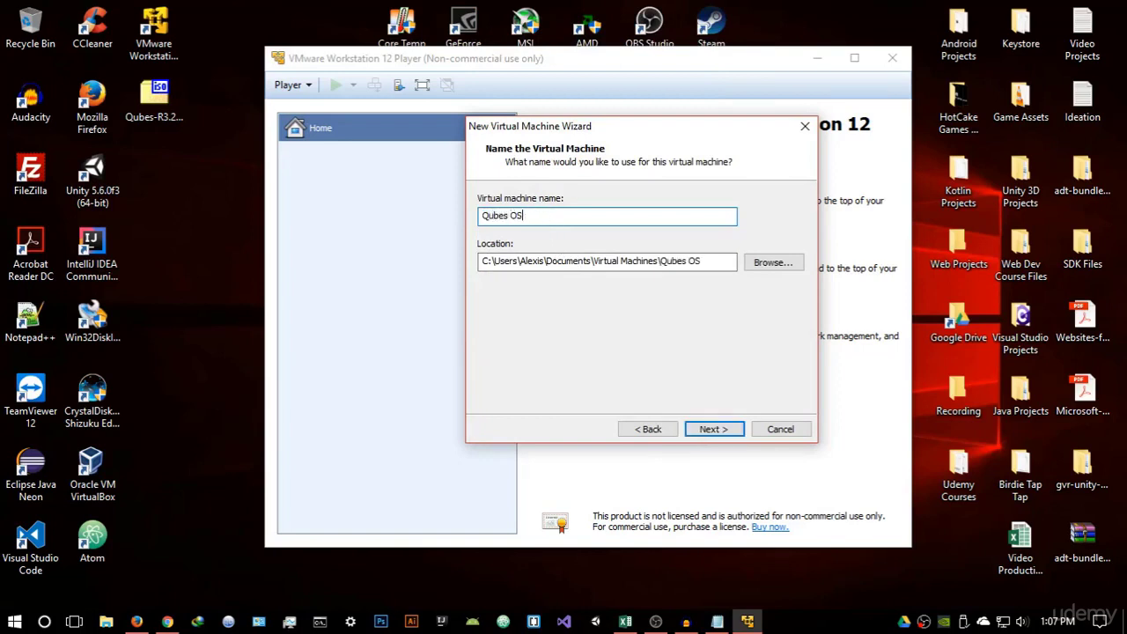
{"action": "left_click", "coordinate": [755, 262]}
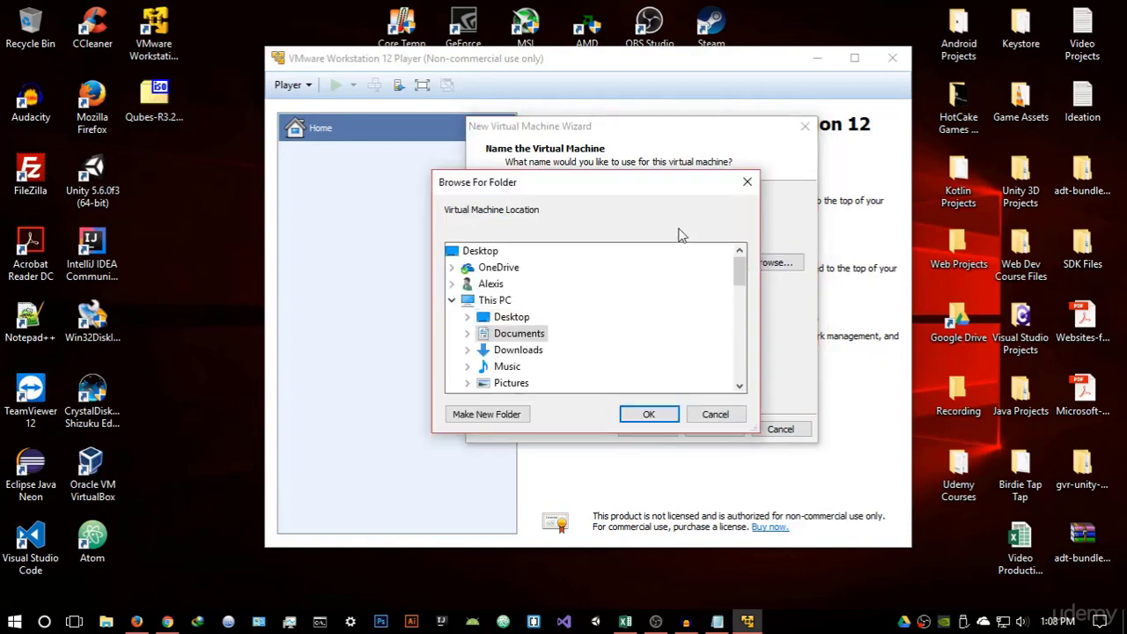
{"action": "scroll", "coordinate": [592, 283], "scroll_direction": "down", "scroll_amount": 3}
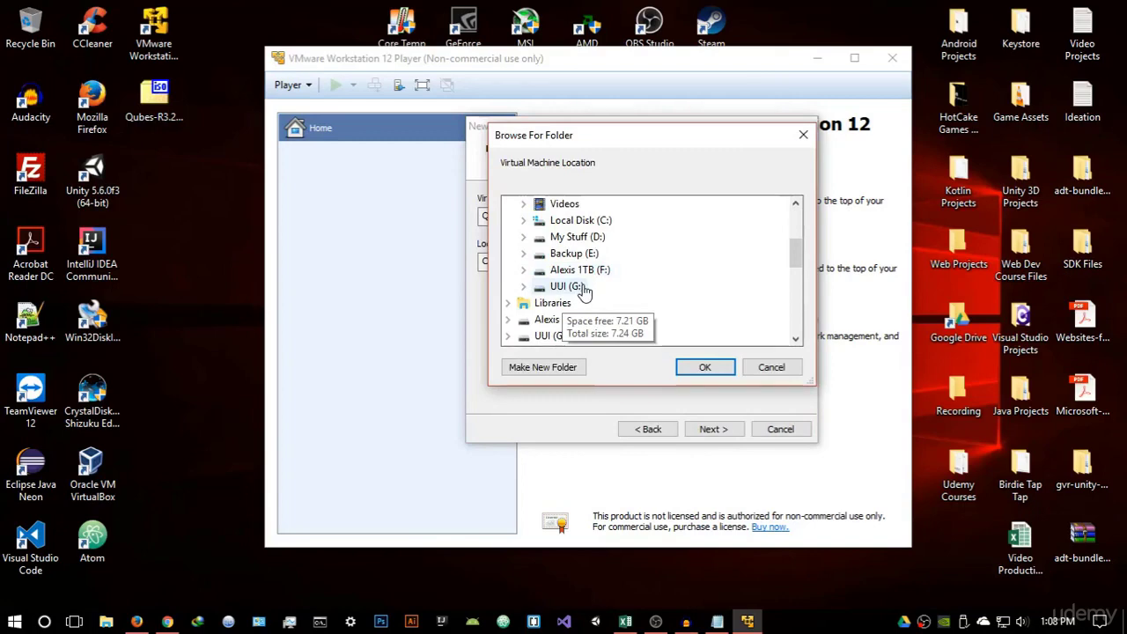
{"action": "double_click", "coordinate": [579, 239]}
{"action": "left_click", "coordinate": [581, 319]}
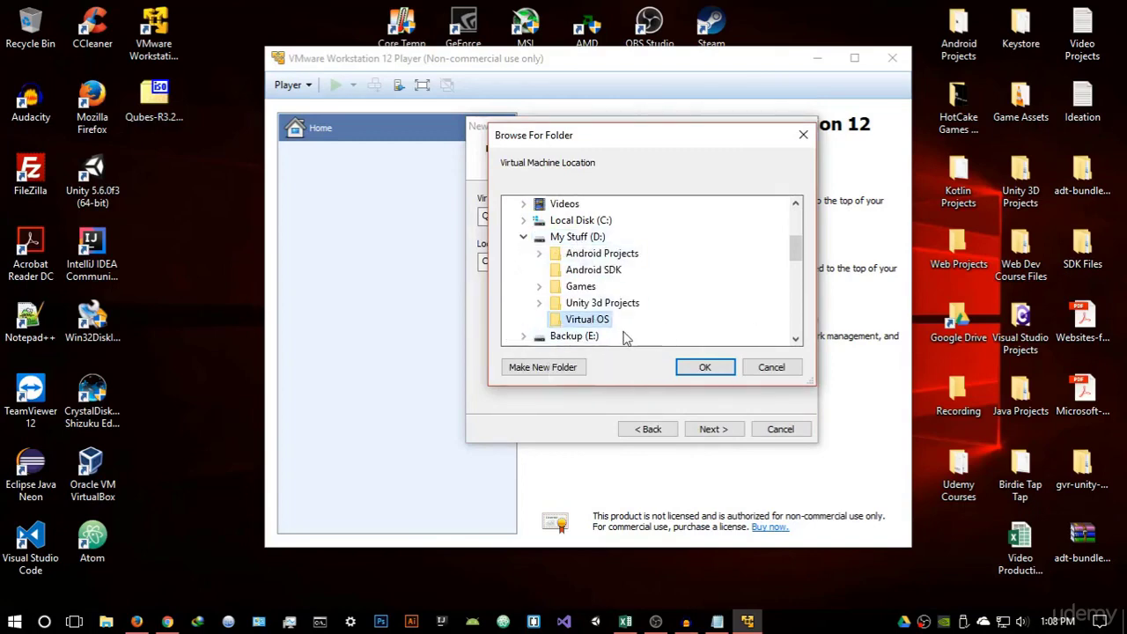
{"action": "left_click", "coordinate": [704, 367]}
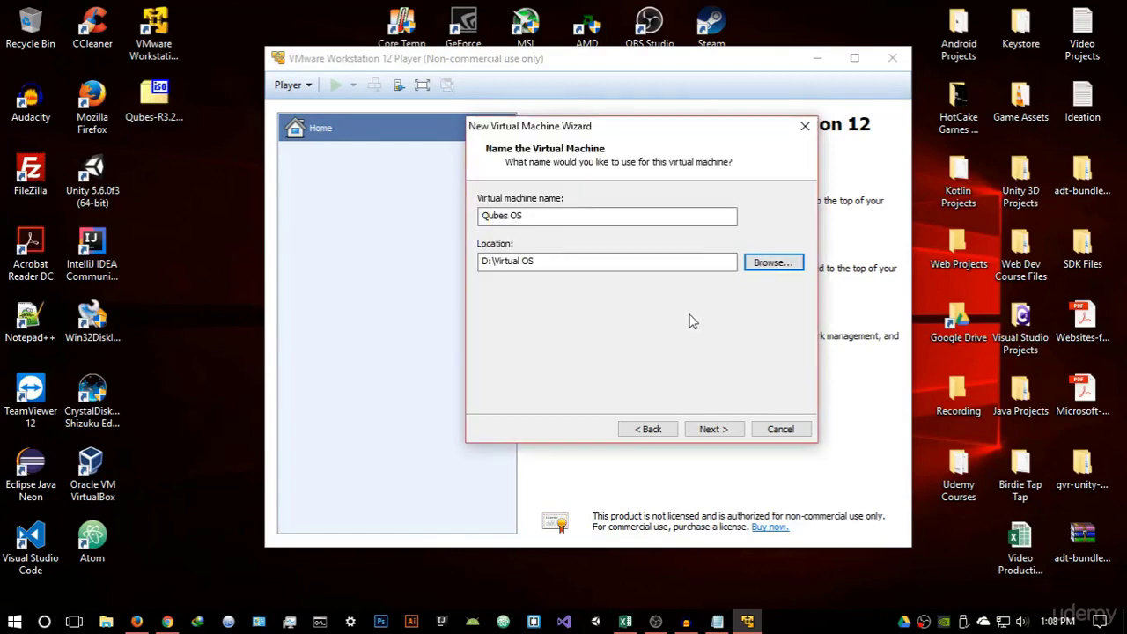
{"action": "left_click", "coordinate": [715, 429]}
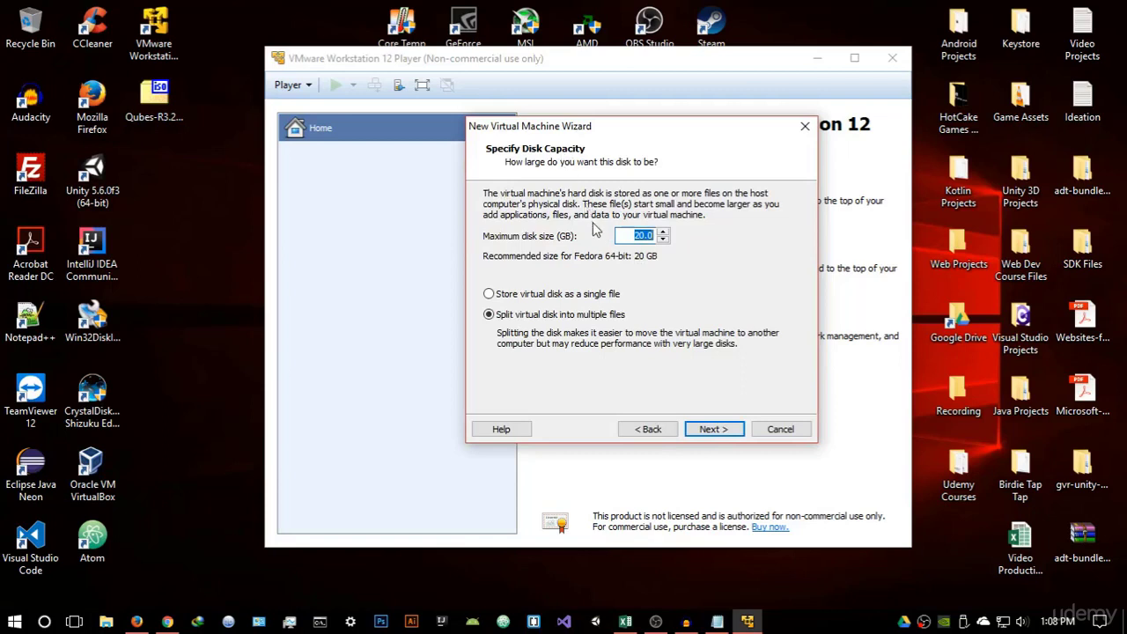
Set the maximum disk size to 30 GB, store the virtual disk as a single file, and continue to the summary
{"action": "left_click", "coordinate": [644, 235]}
{"action": "type", "text": "30."}
{"action": "mouse_move", "coordinate": [653, 138]}
{"action": "left_mouse_down"}
{"action": "mouse_move", "coordinate": [655, 98]}
{"action": "mouse_move", "coordinate": [645, 130]}
{"action": "left_mouse_up"}
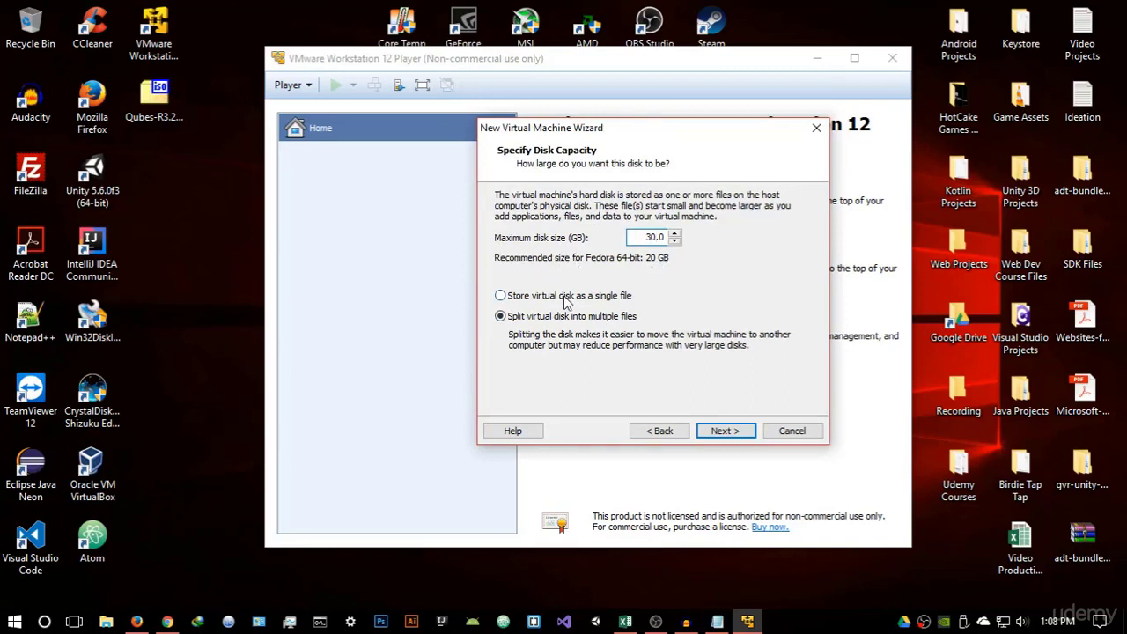
{"action": "left_click", "coordinate": [499, 296]}
{"action": "left_click", "coordinate": [736, 431]}
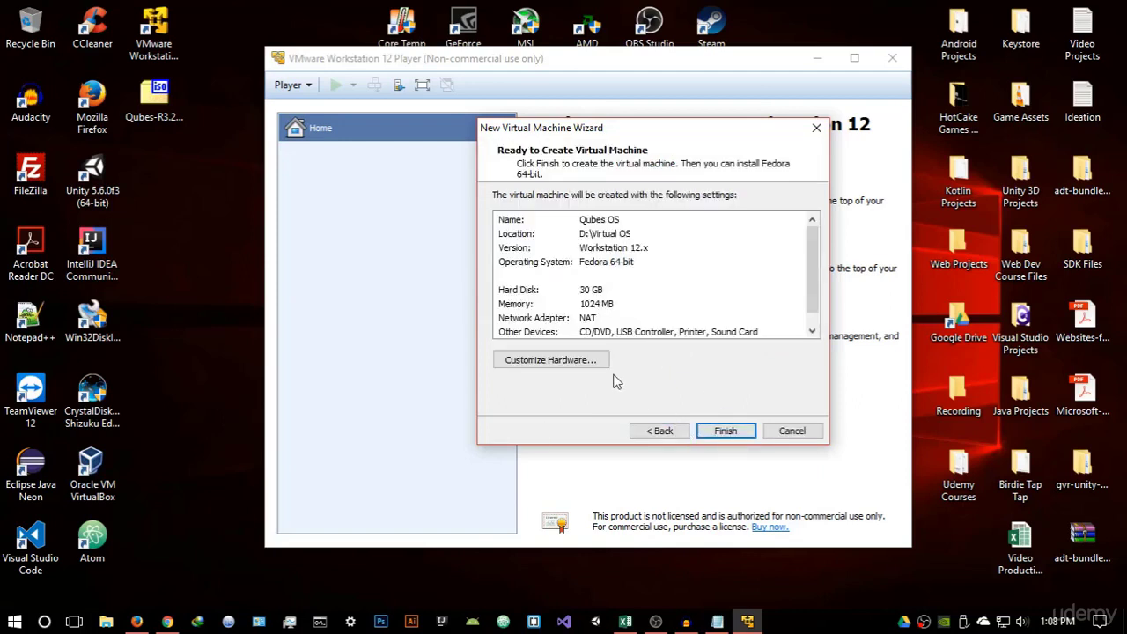
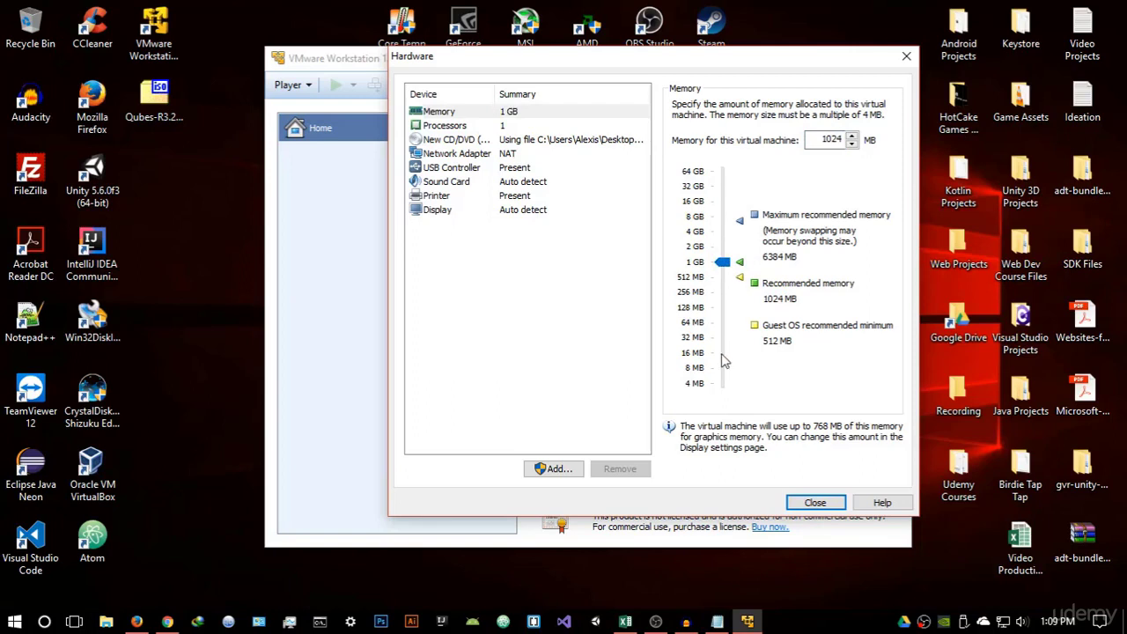
Set the number of processor cores to 2 in the new virtual machine's hardware settings
{"action": "left_click", "coordinate": [481, 127]}
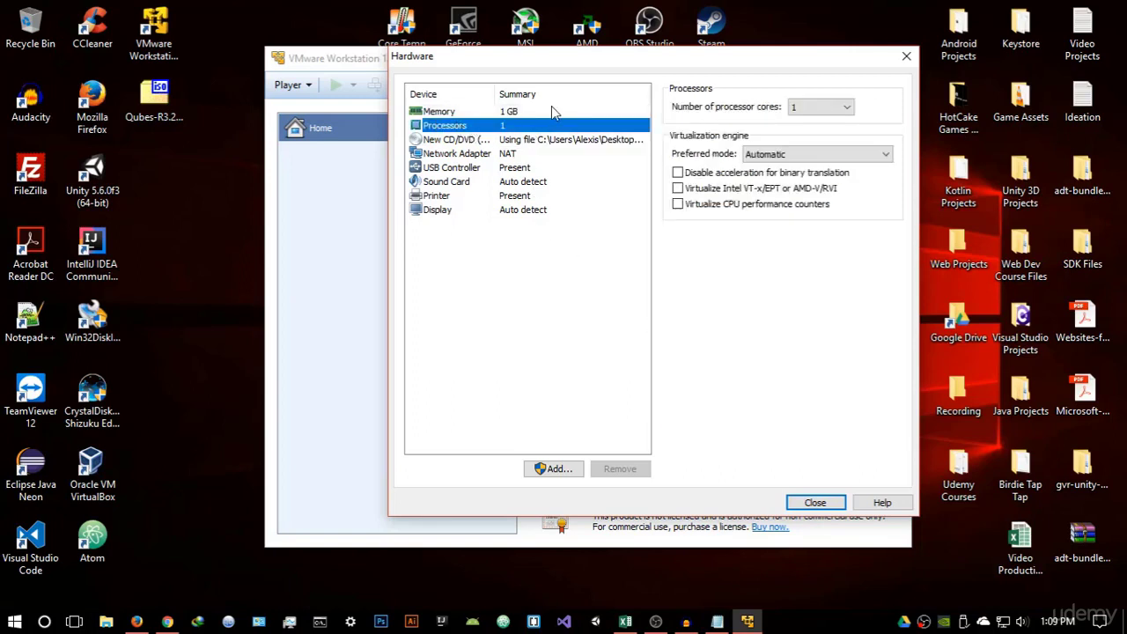
{"action": "left_click", "coordinate": [815, 108]}
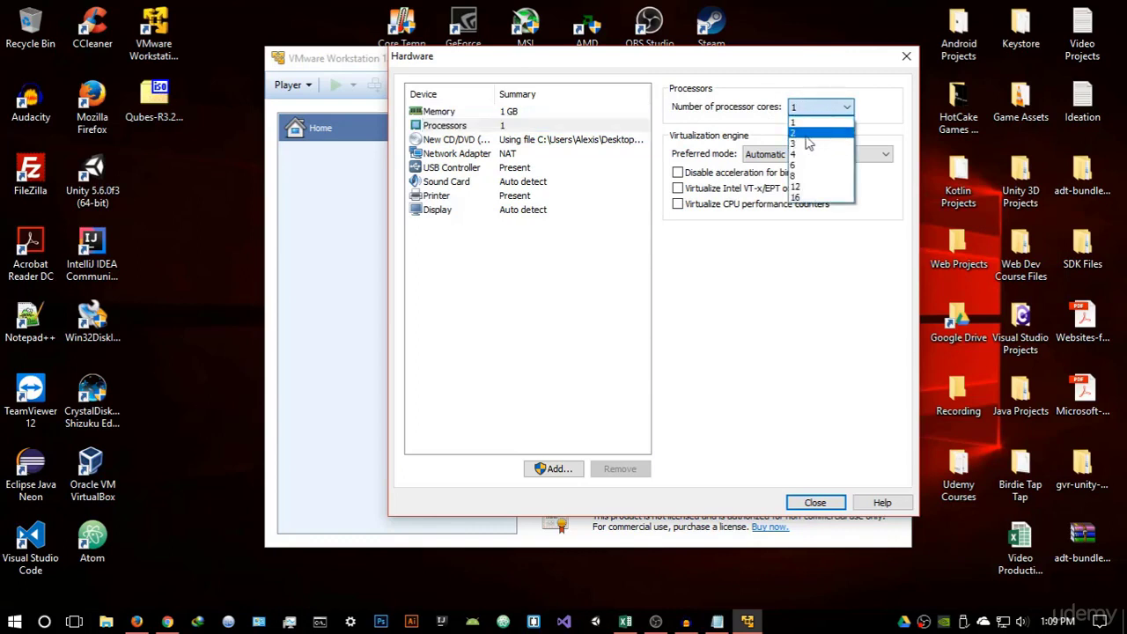
{"action": "left_click", "coordinate": [802, 134]}
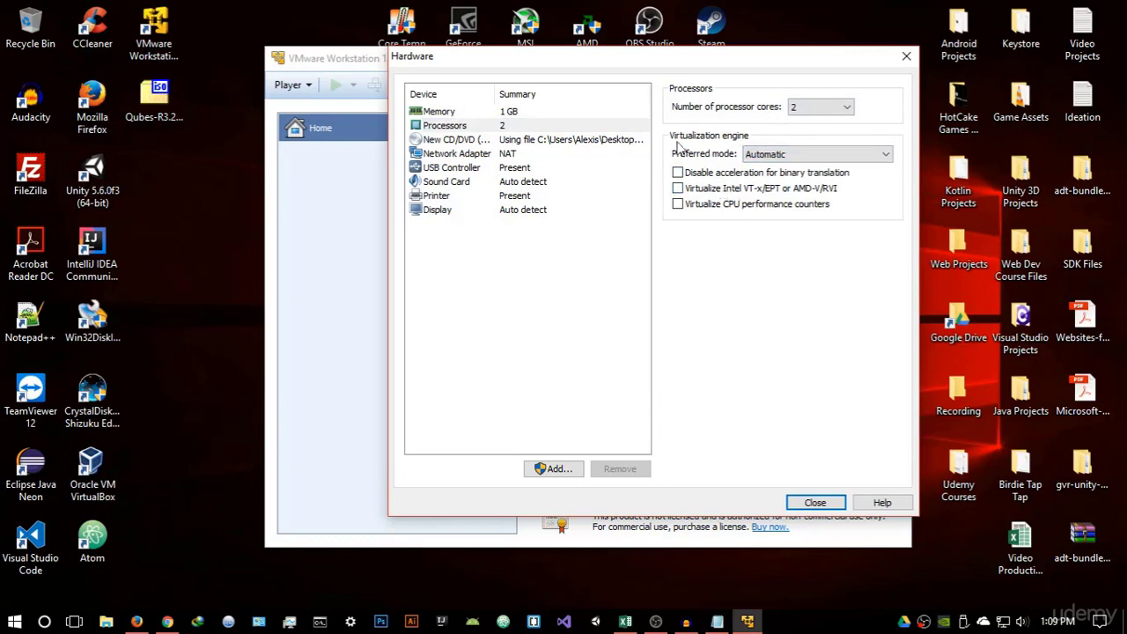
Set the display's maximum graphics memory to 128 MB and finish creating the virtual machine
{"action": "left_click", "coordinate": [452, 212]}
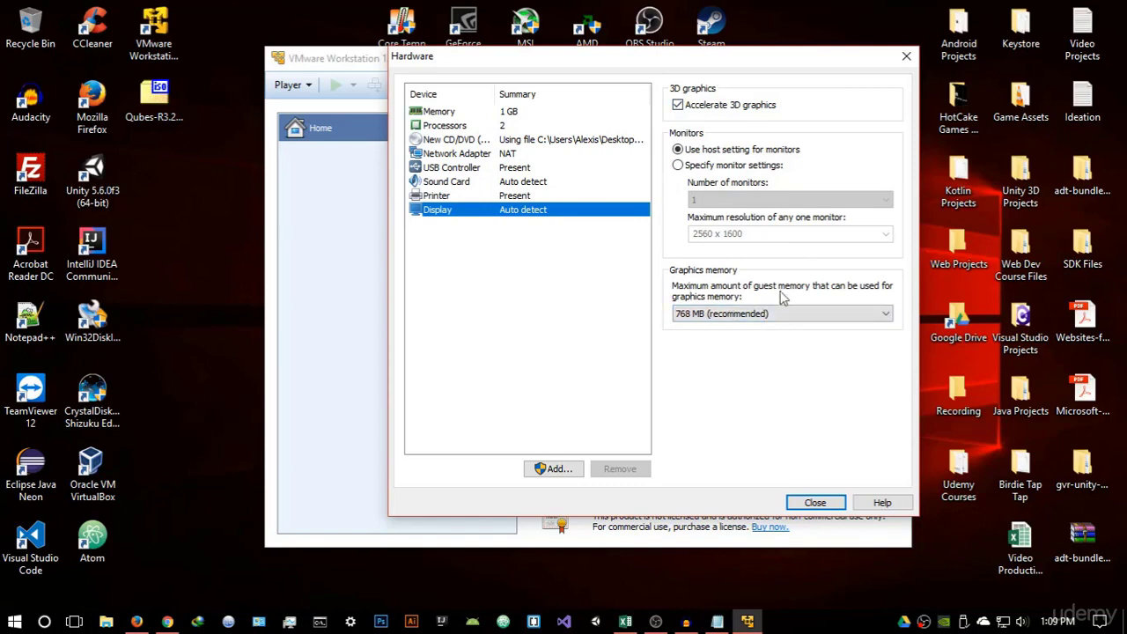
{"action": "left_click", "coordinate": [761, 317]}
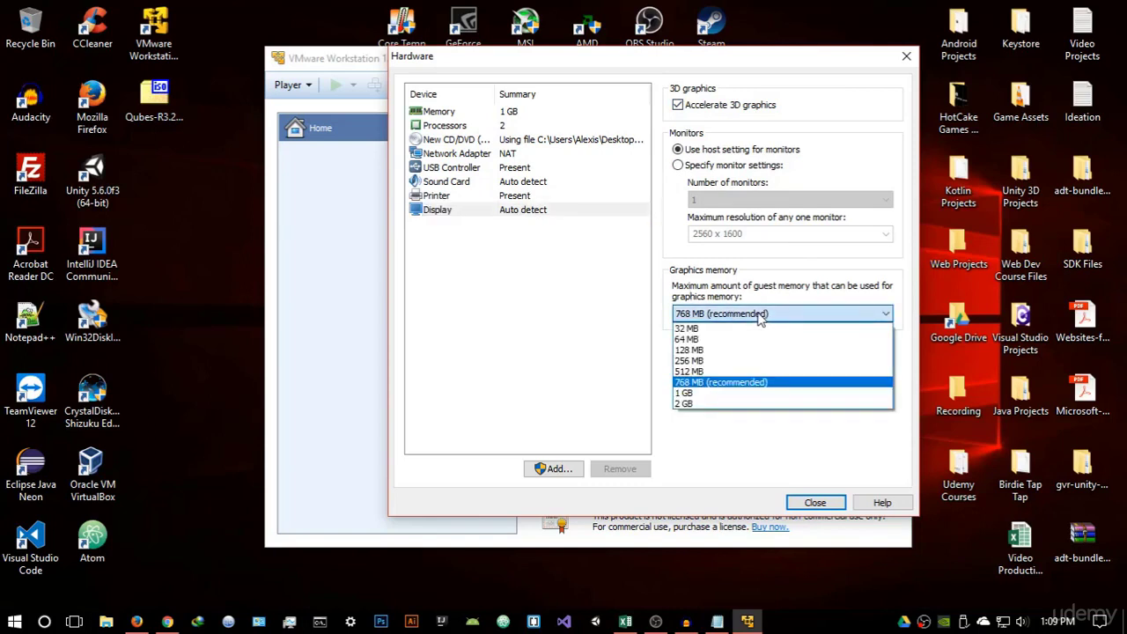
{"action": "left_click", "coordinate": [711, 350]}
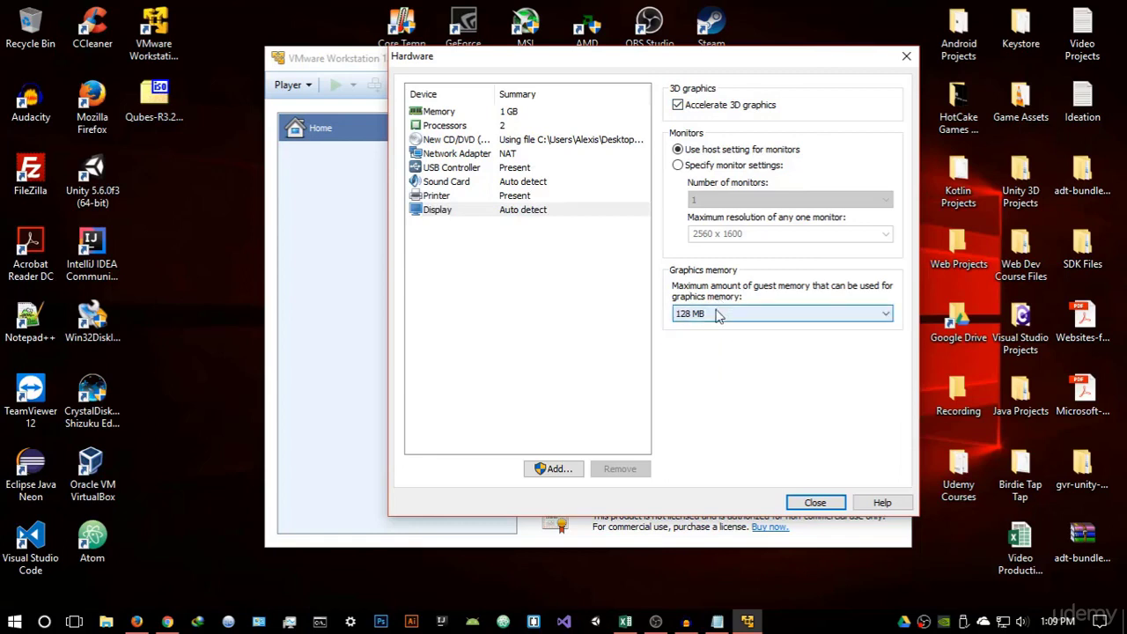
{"action": "left_click", "coordinate": [719, 314]}
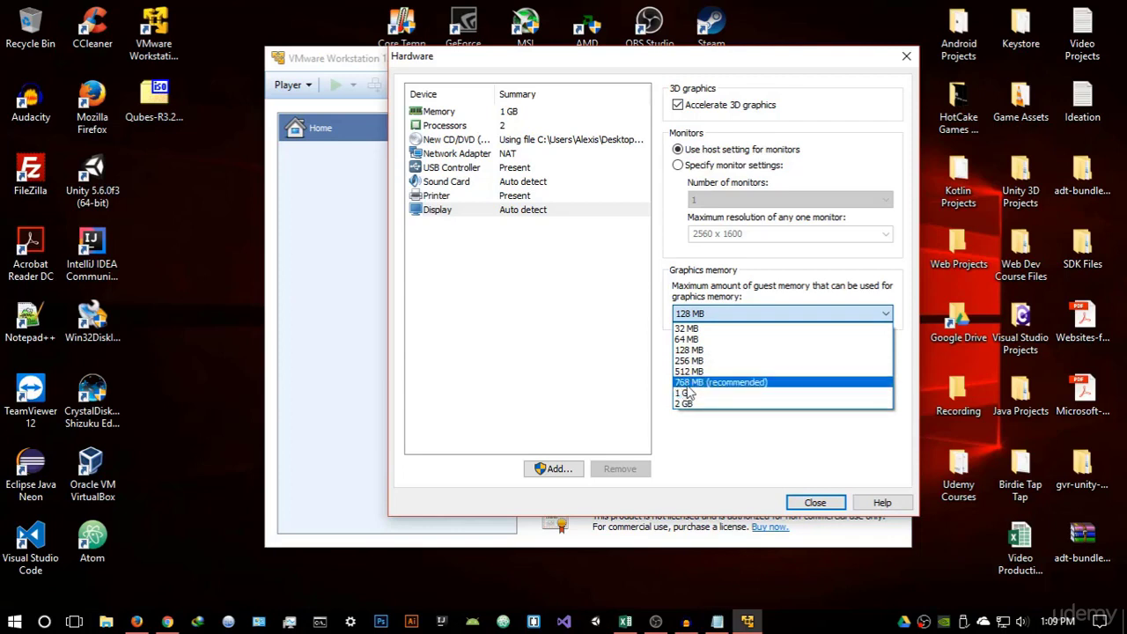
{"action": "left_click", "coordinate": [762, 352]}
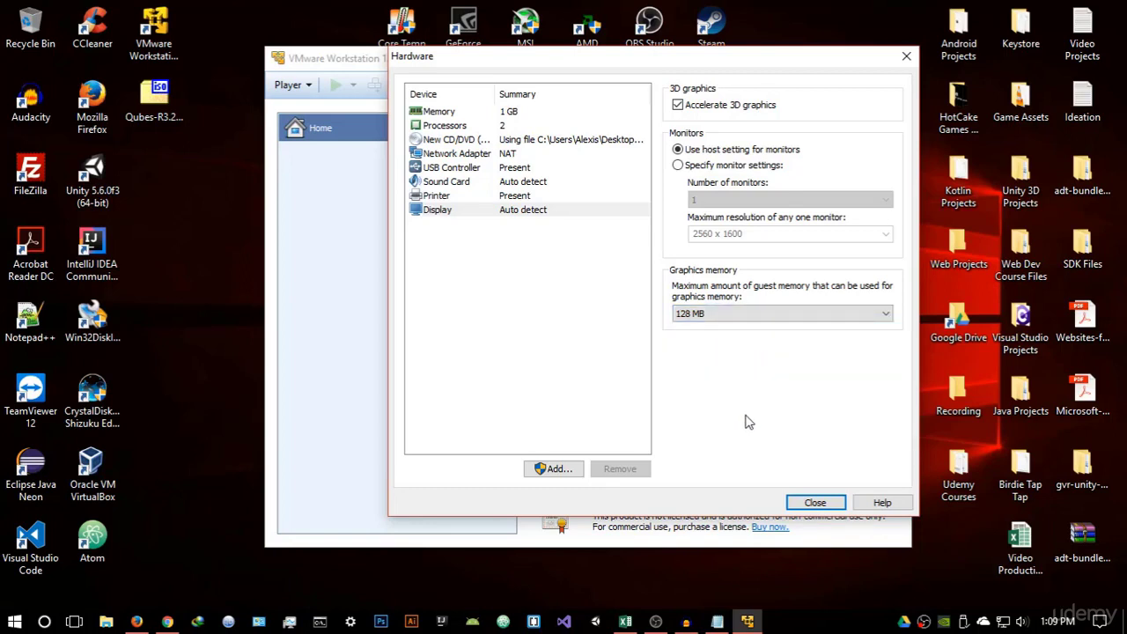
{"action": "left_click", "coordinate": [815, 503]}
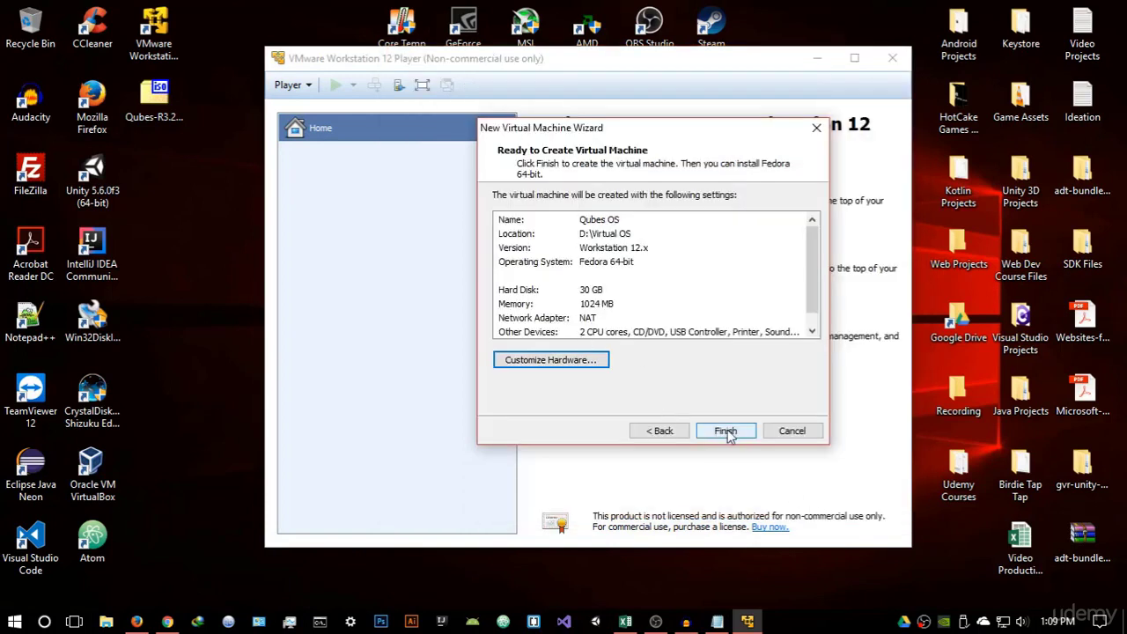
{"action": "left_click", "coordinate": [726, 432]}
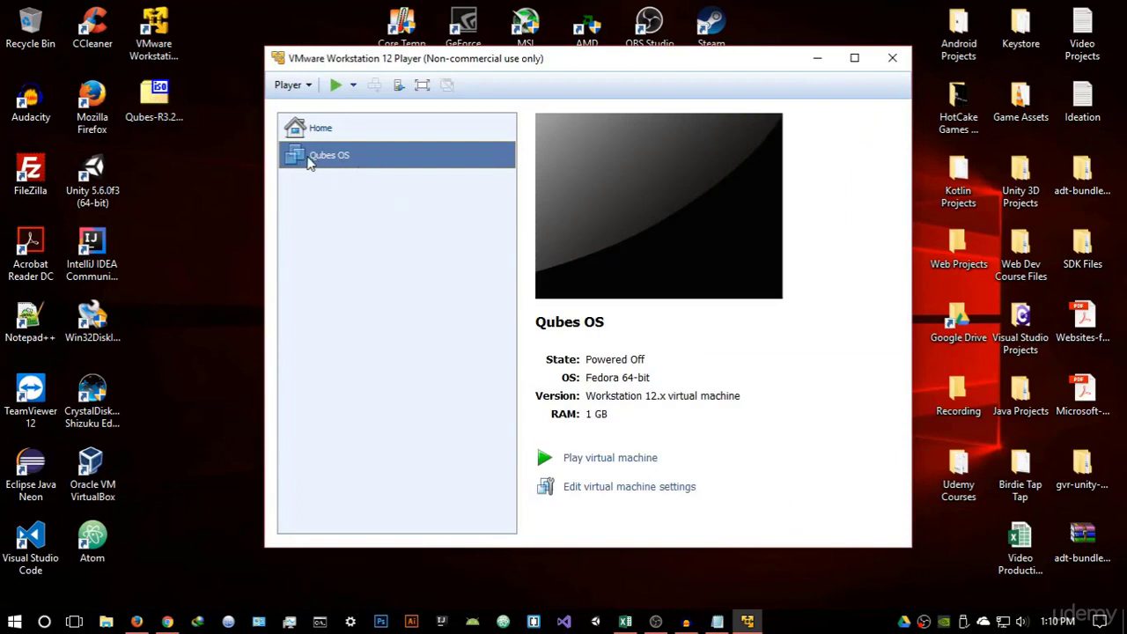
Set the memory to 2048 MB in the Qubes OS virtual machine's settings and start the machine
{"action": "right_click", "coordinate": [397, 149]}
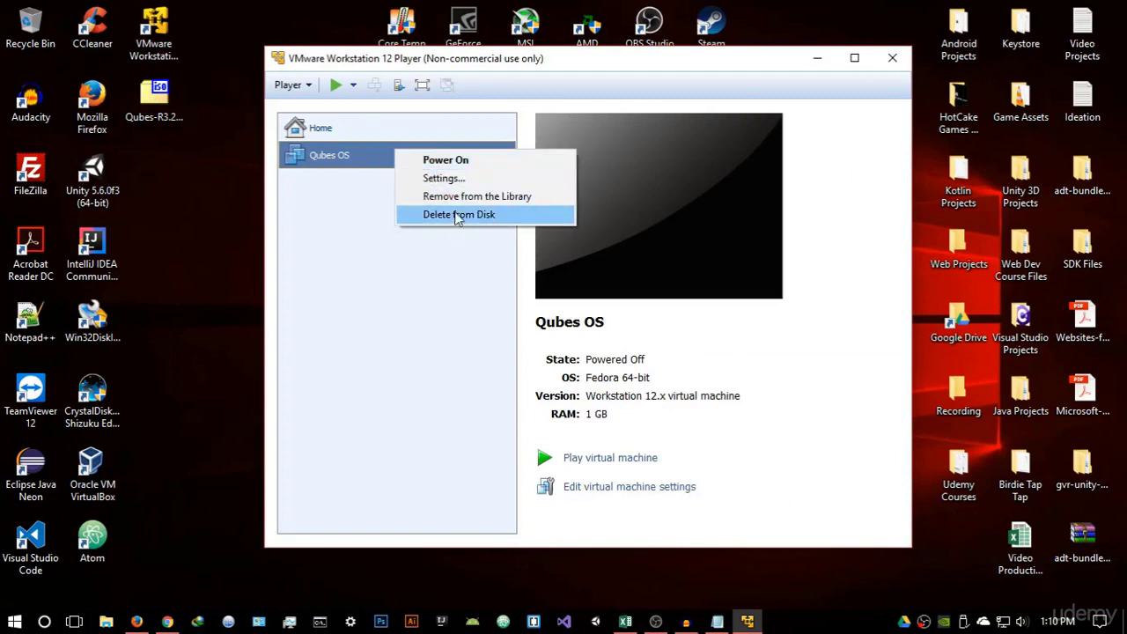
{"action": "left_click", "coordinate": [449, 178]}
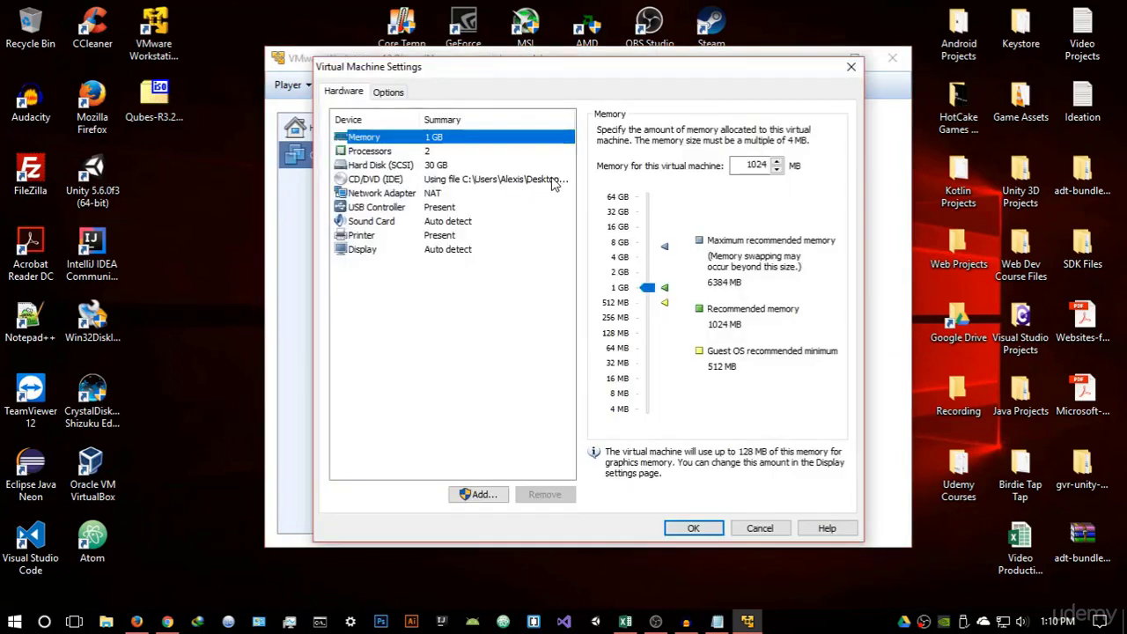
{"action": "left_click", "coordinate": [648, 288]}
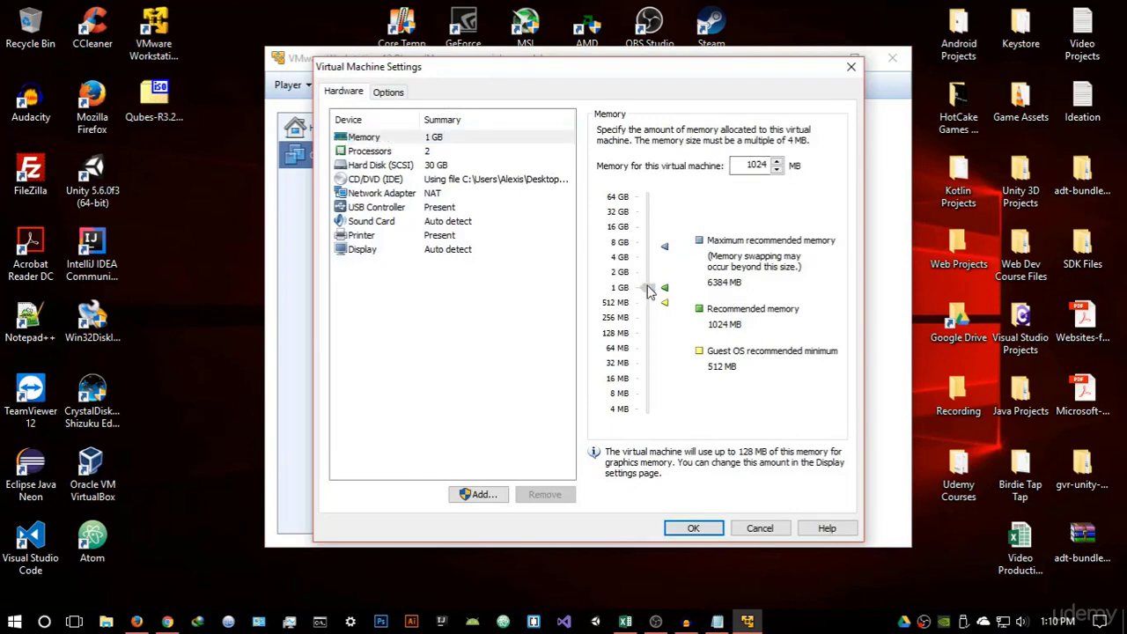
{"action": "left_click_drag", "start_coordinate": [647, 286], "coordinate": [647, 272]}
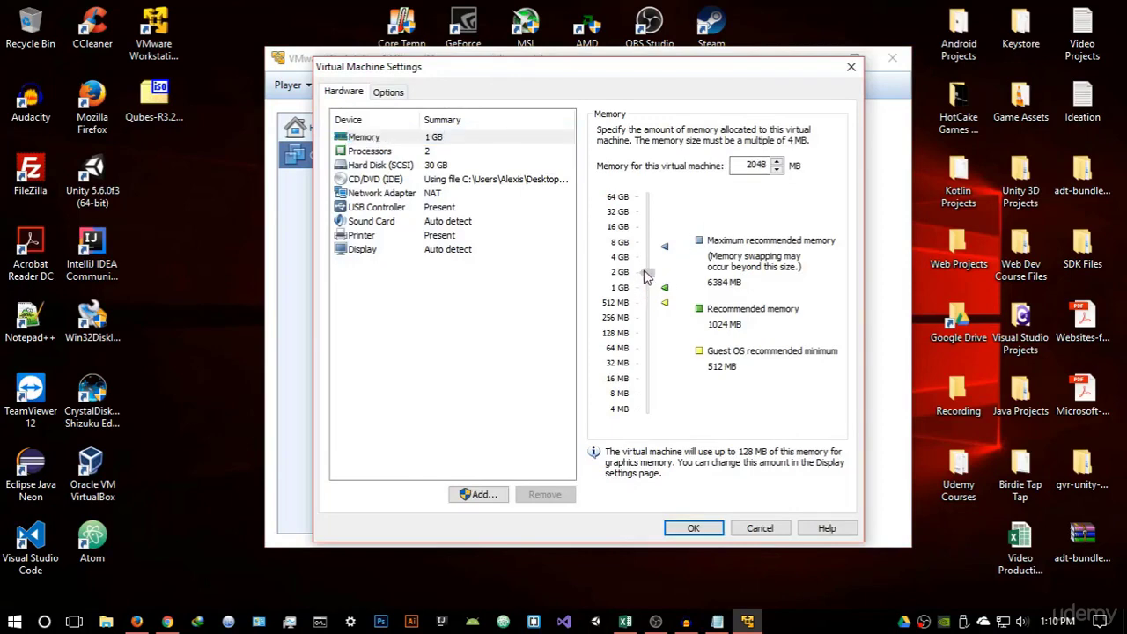
{"action": "left_click", "coordinate": [694, 528]}
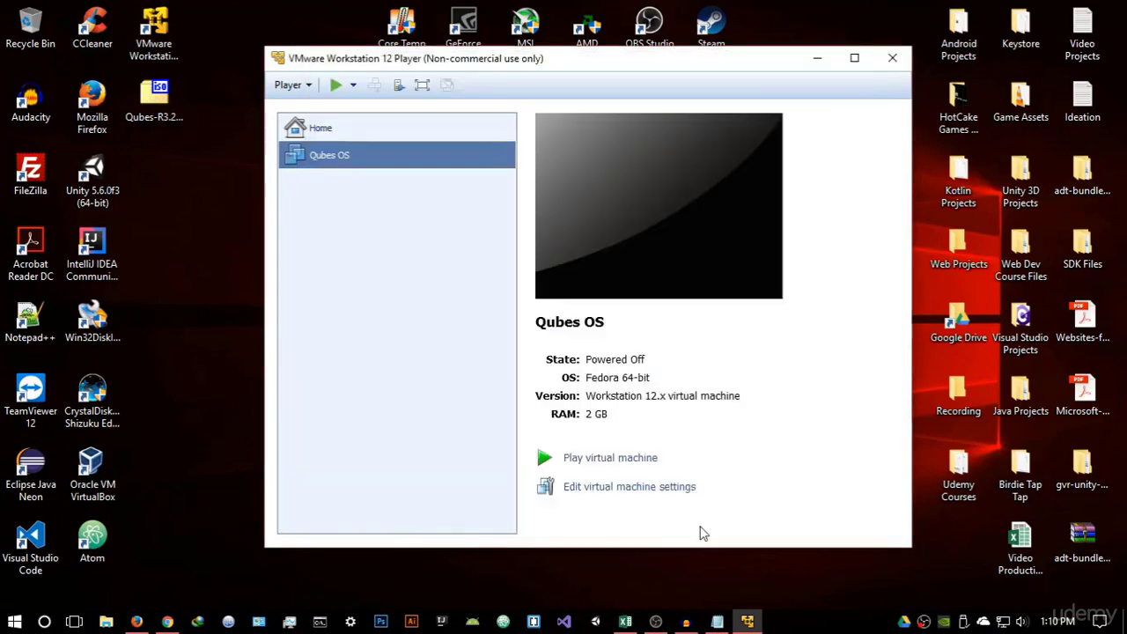
{"action": "left_click", "coordinate": [606, 458]}
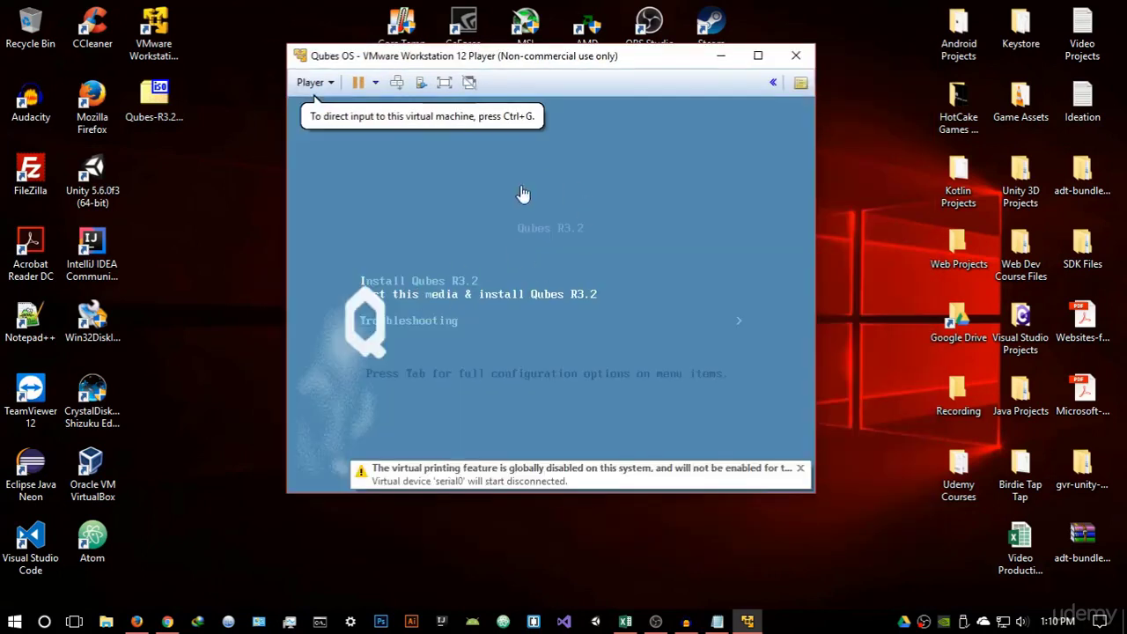
Choose the Install Qubes R3.2 entry in the virtual machine's boot menu and start the installer without testing the media
{"action": "left_click", "coordinate": [572, 181]}
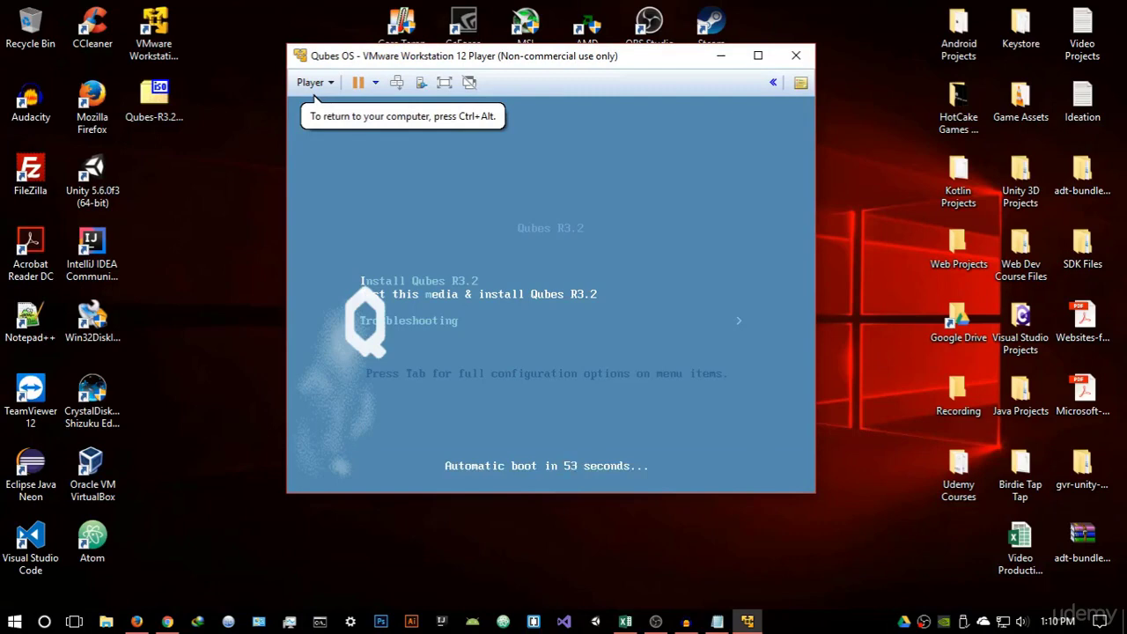
{"action": "key", "text": "Up"}
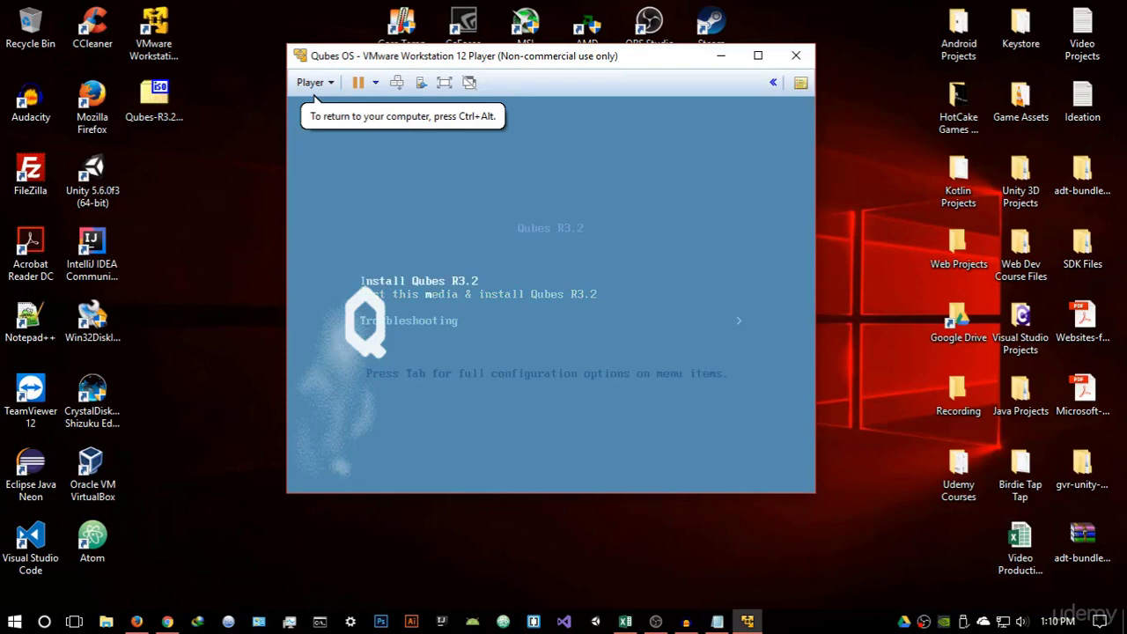
{"action": "key", "text": "Up"}
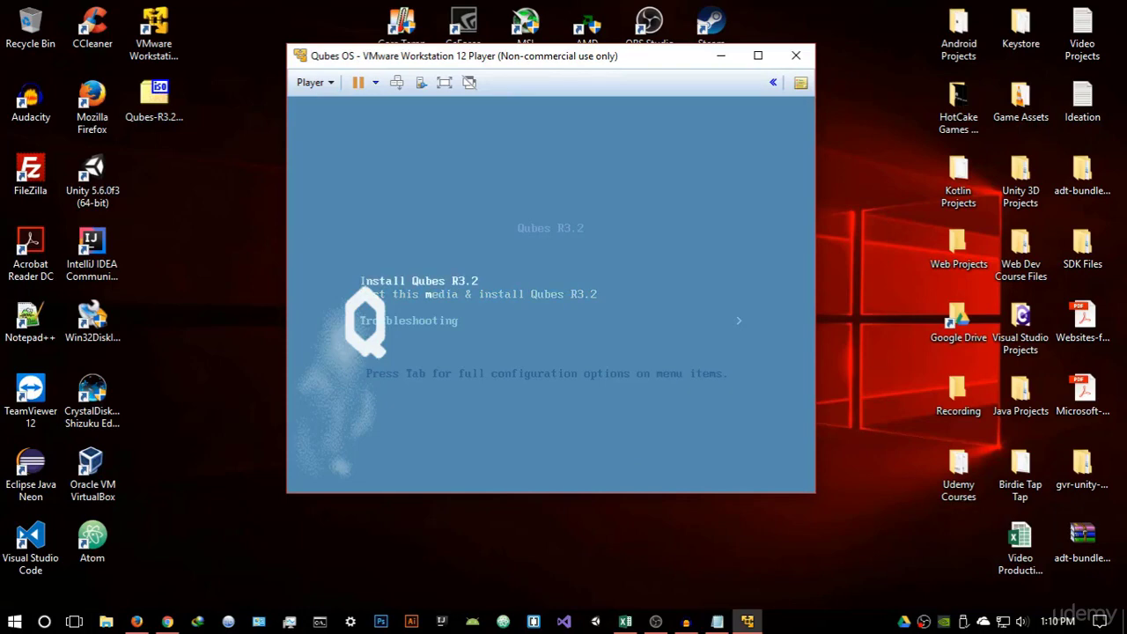
{"action": "key", "text": "Return"}
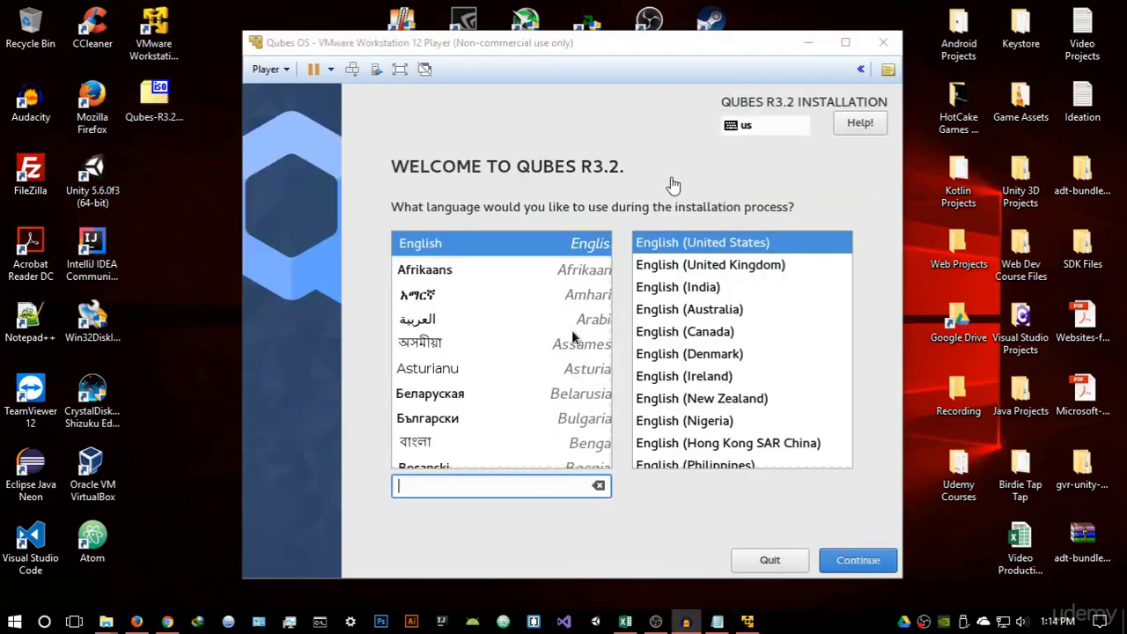
Accept English (United States) as the installation language and review the keyboard layout, keeping English (US)
{"action": "left_click_drag", "start_coordinate": [642, 46], "coordinate": [642, 36]}
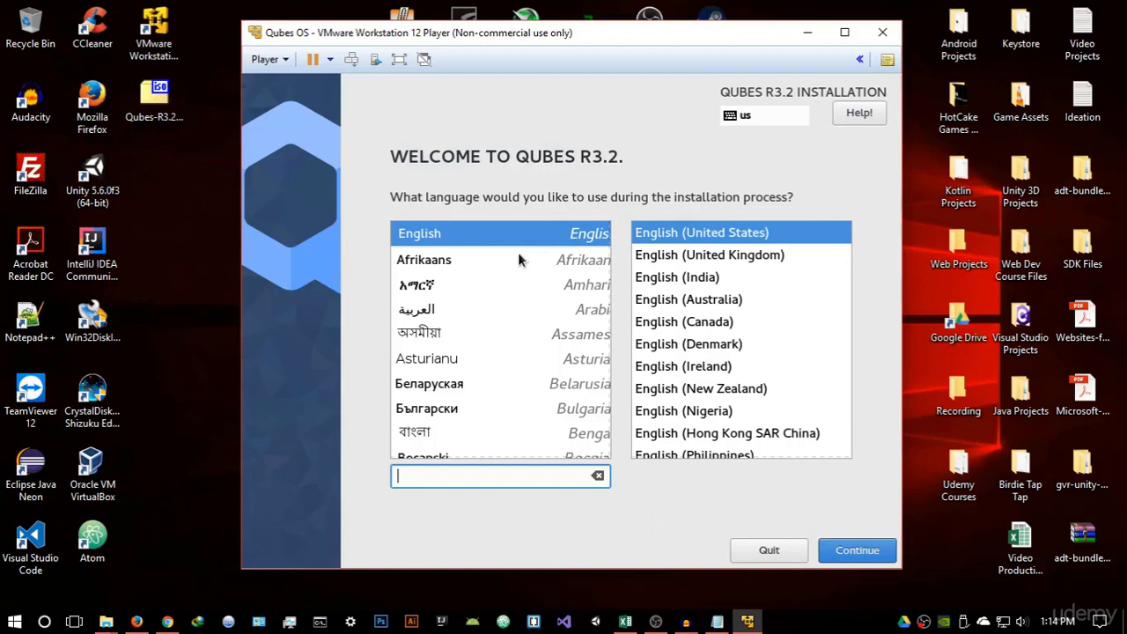
{"action": "left_click", "coordinate": [836, 555]}
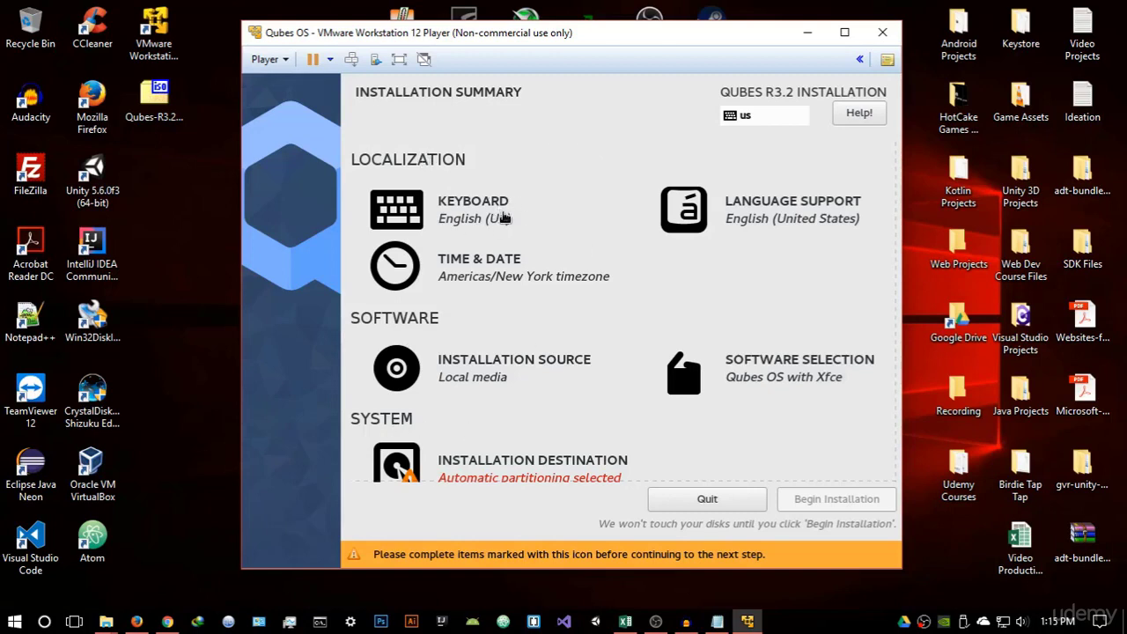
{"action": "left_click", "coordinate": [461, 219]}
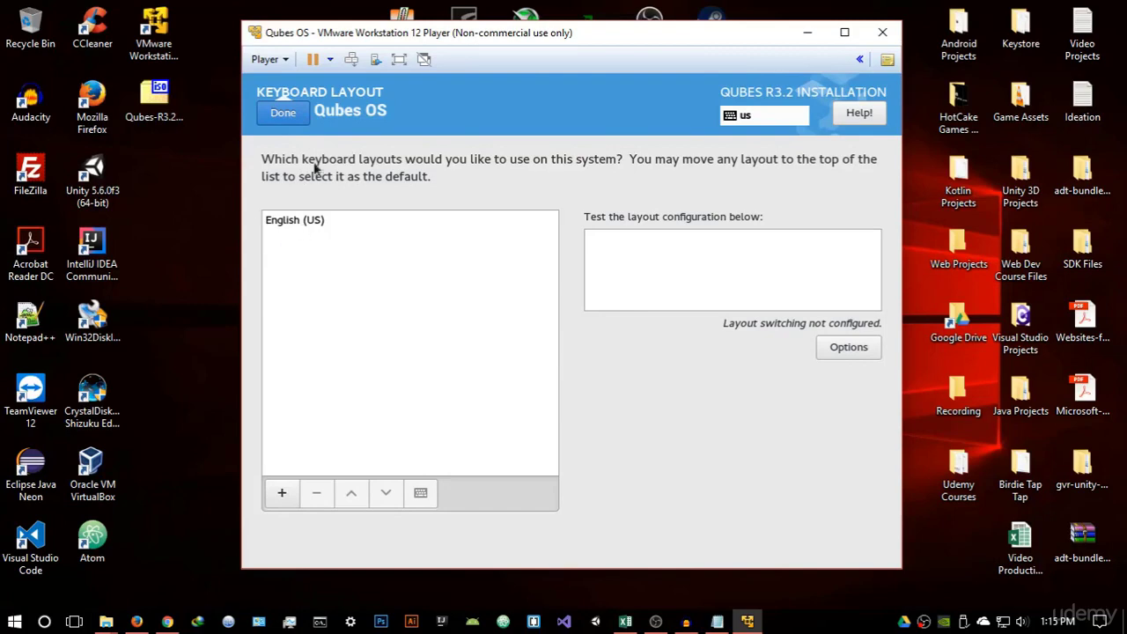
{"action": "left_click", "coordinate": [283, 113]}
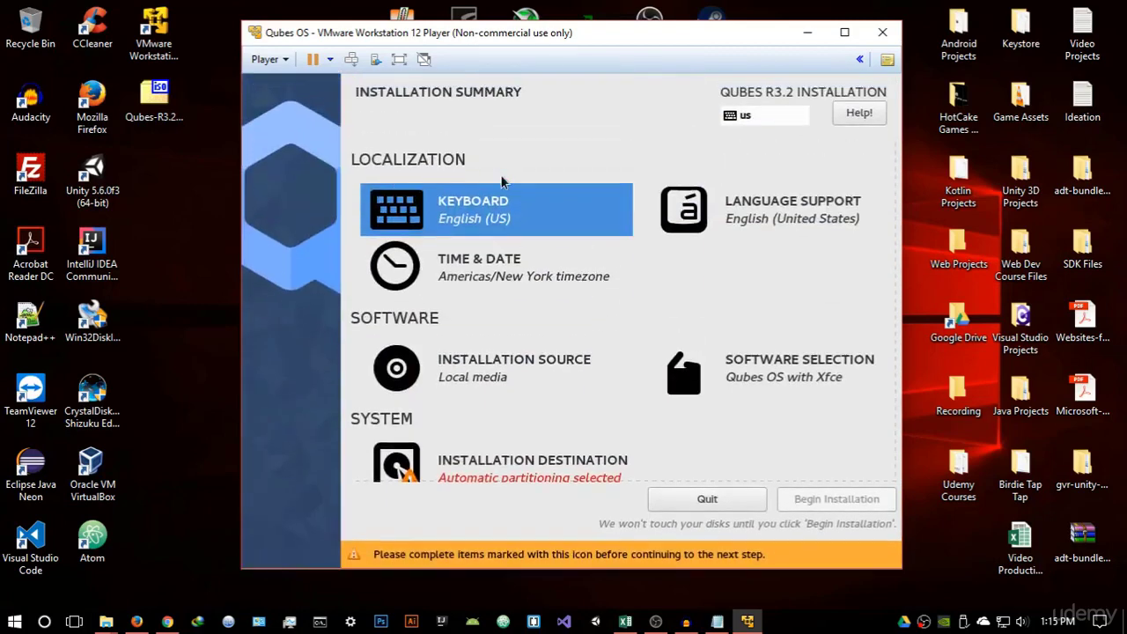
Try adding United Kingdom, India and Australia English as language support, clear all three, and return to the installation summary
{"action": "left_click", "coordinate": [775, 219]}
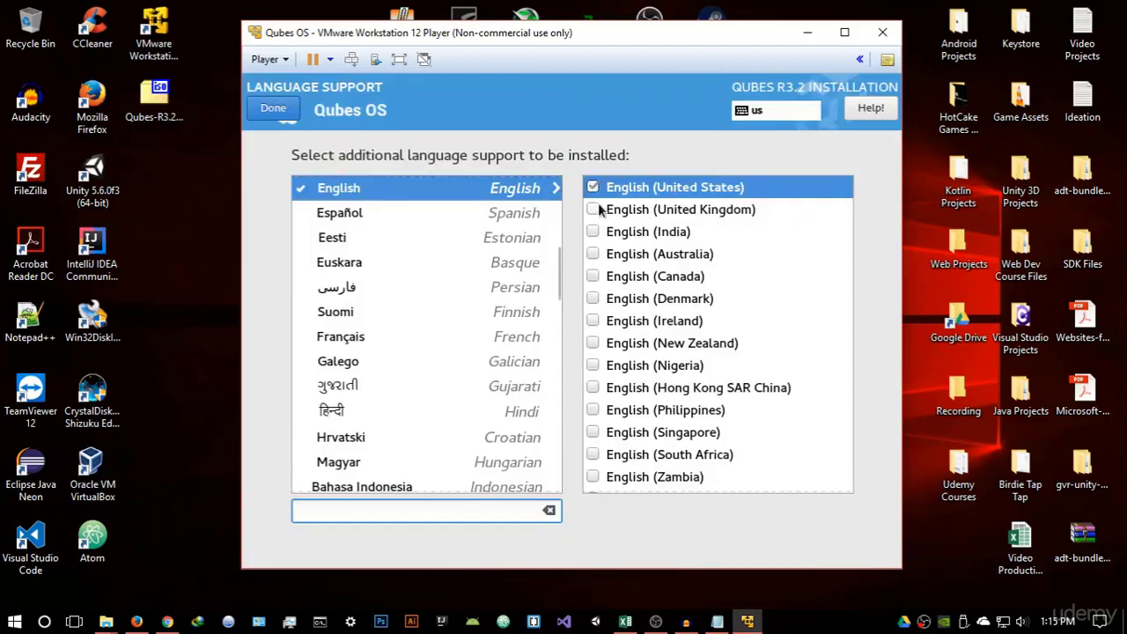
{"action": "left_click", "coordinate": [593, 211]}
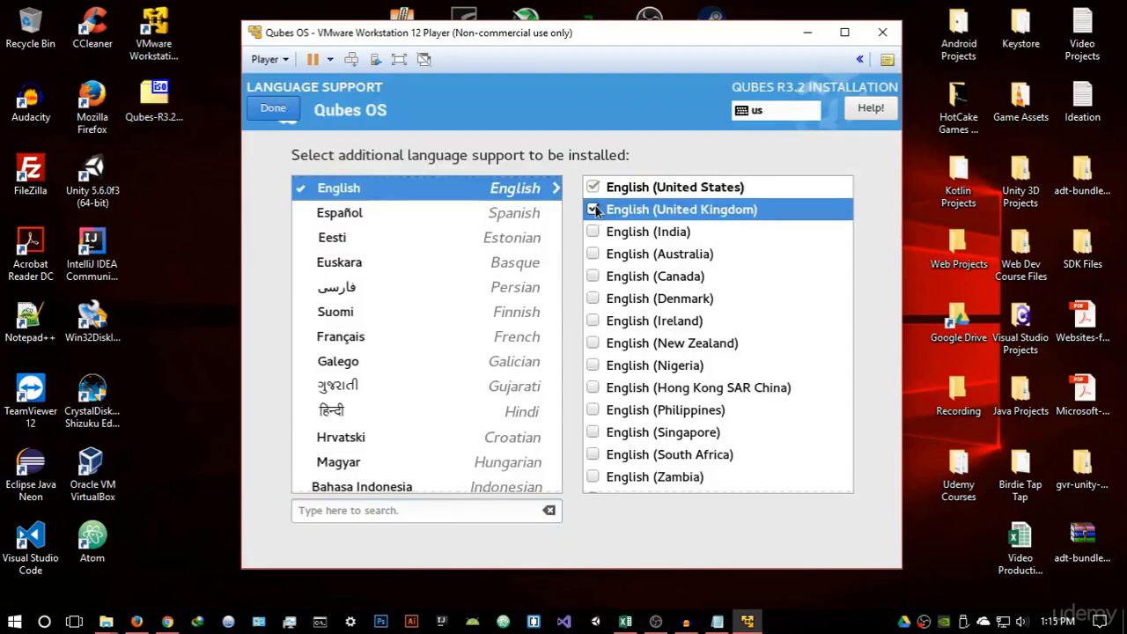
{"action": "left_click", "coordinate": [595, 232]}
{"action": "left_click", "coordinate": [594, 254]}
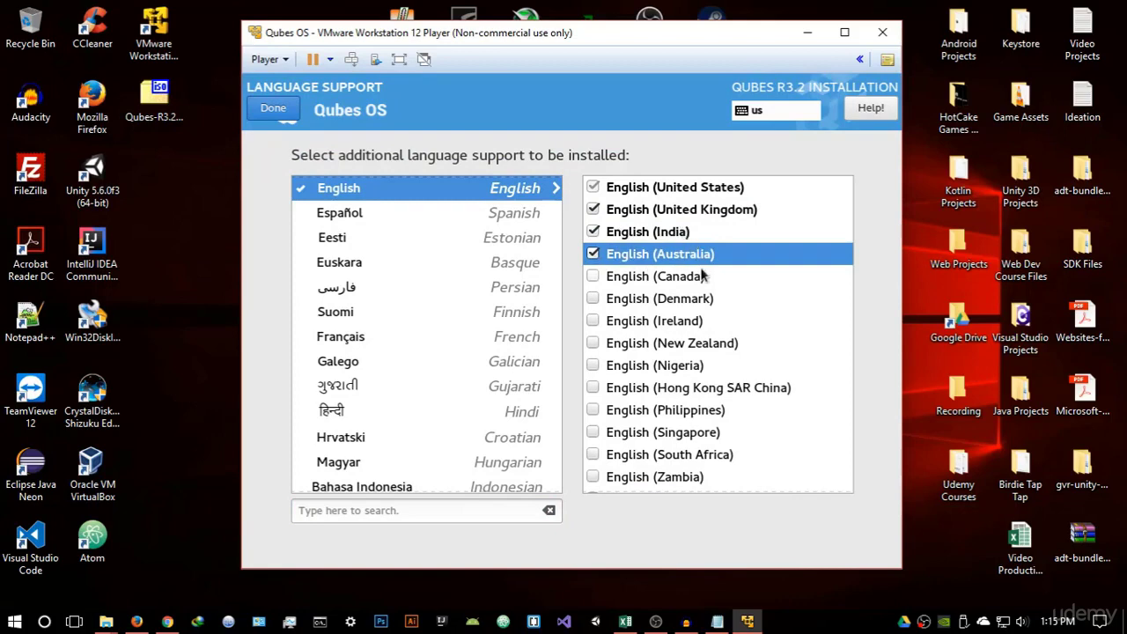
{"action": "left_click", "coordinate": [592, 253]}
{"action": "left_click", "coordinate": [593, 231]}
{"action": "left_click", "coordinate": [593, 210]}
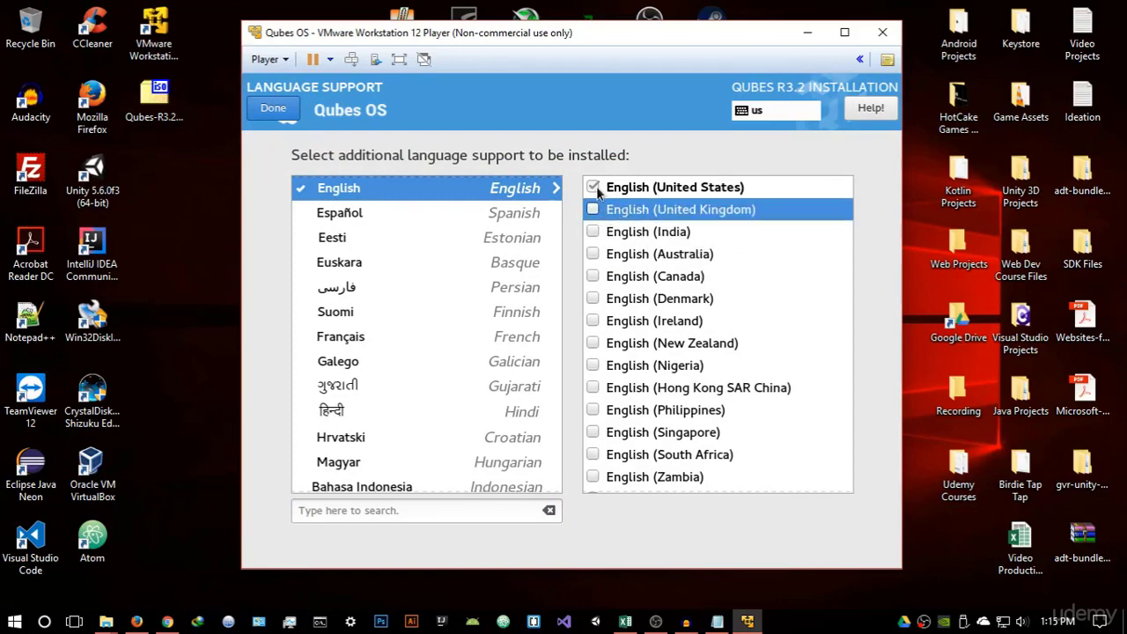
{"action": "left_click", "coordinate": [273, 109]}
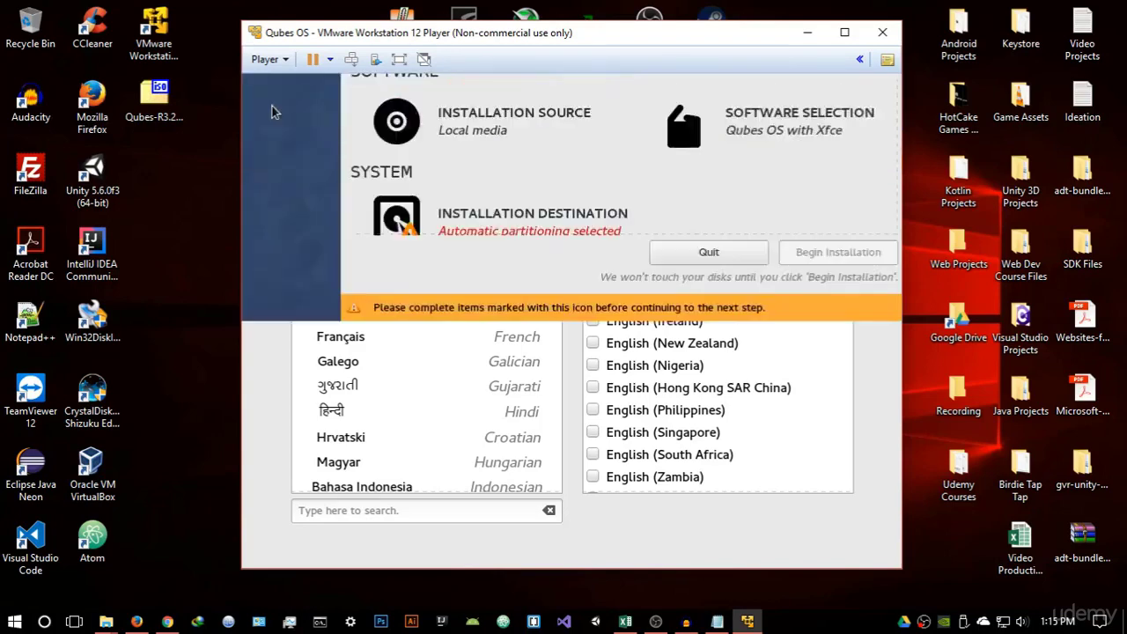
Try the AM/PM clock format in the time and date settings, switch back to 24-hour, and return to the summary
{"action": "left_click", "coordinate": [531, 274]}
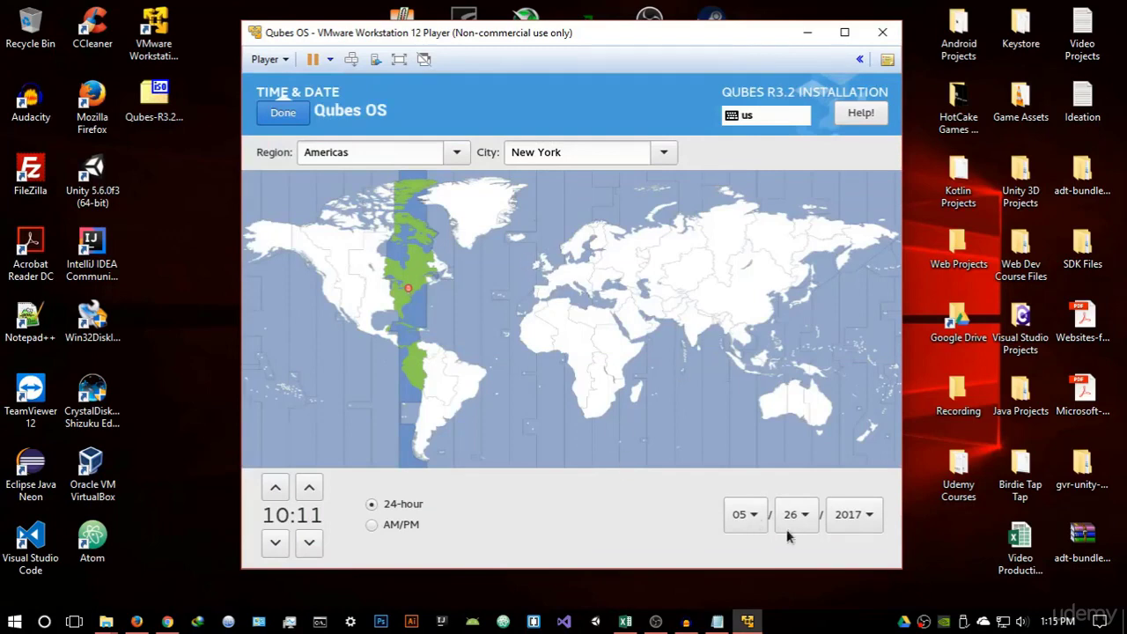
{"action": "left_click", "coordinate": [383, 524]}
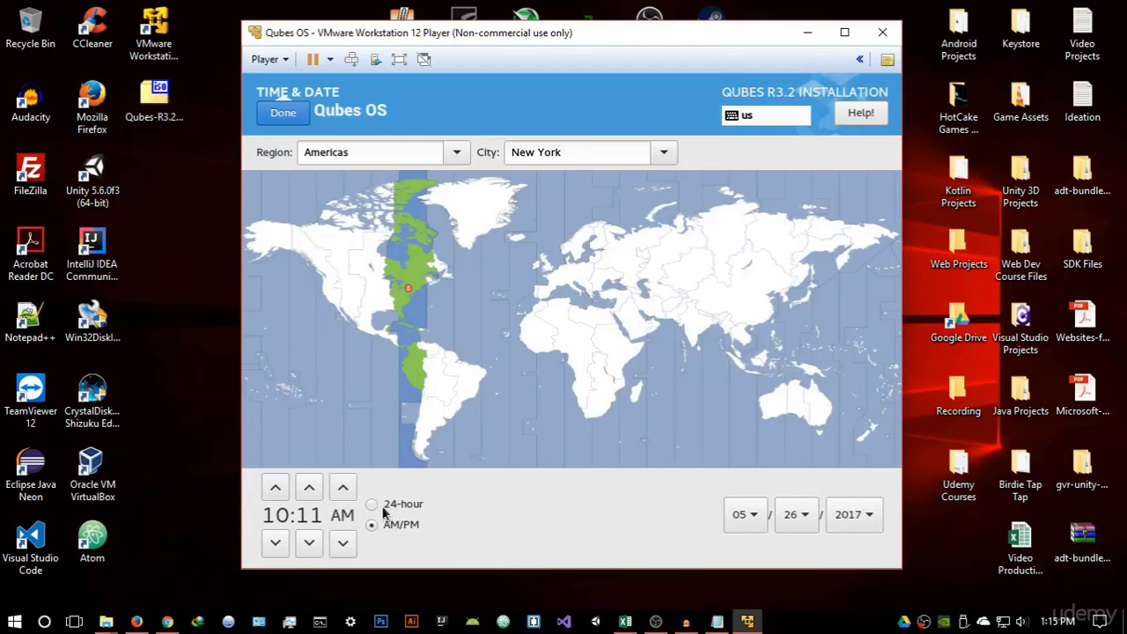
{"action": "left_click", "coordinate": [387, 507]}
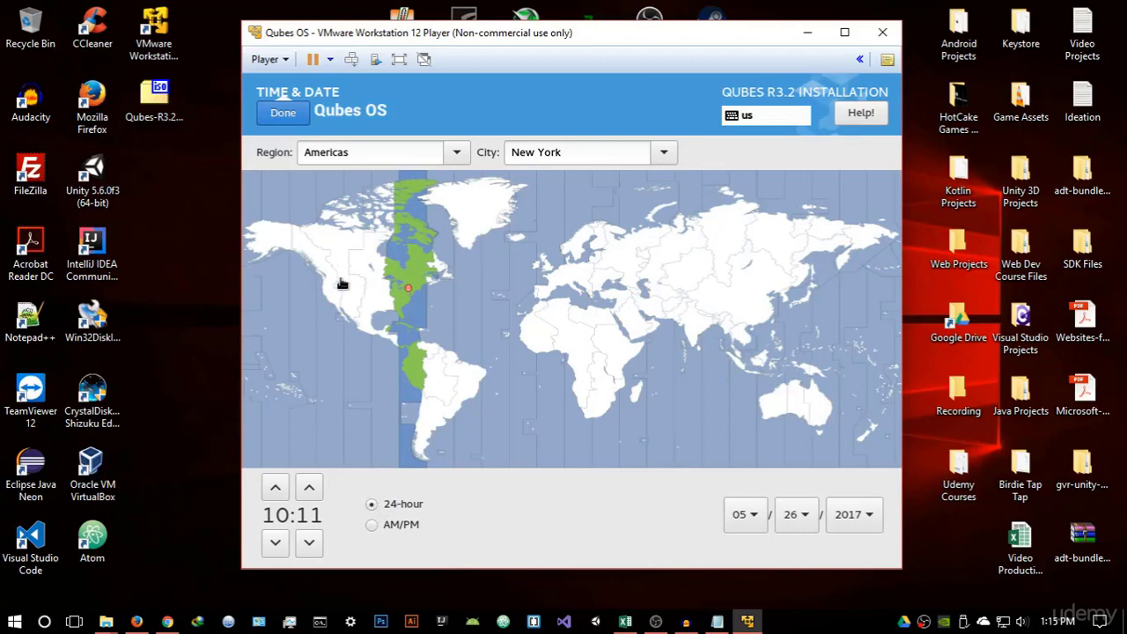
{"action": "left_click", "coordinate": [283, 113]}
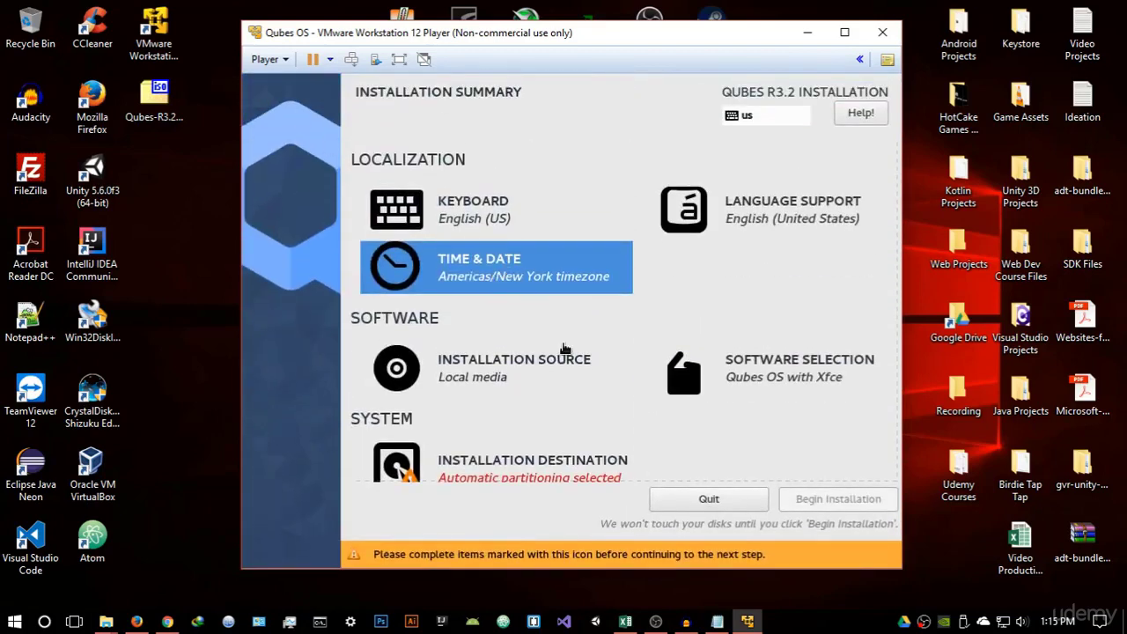
Select Qubes OS with Xfce as the base environment, keep the Debian 8 and Whonix add-ons, and confirm the software selection
{"action": "scroll", "coordinate": [561, 348], "scroll_direction": "down", "scroll_amount": 1}
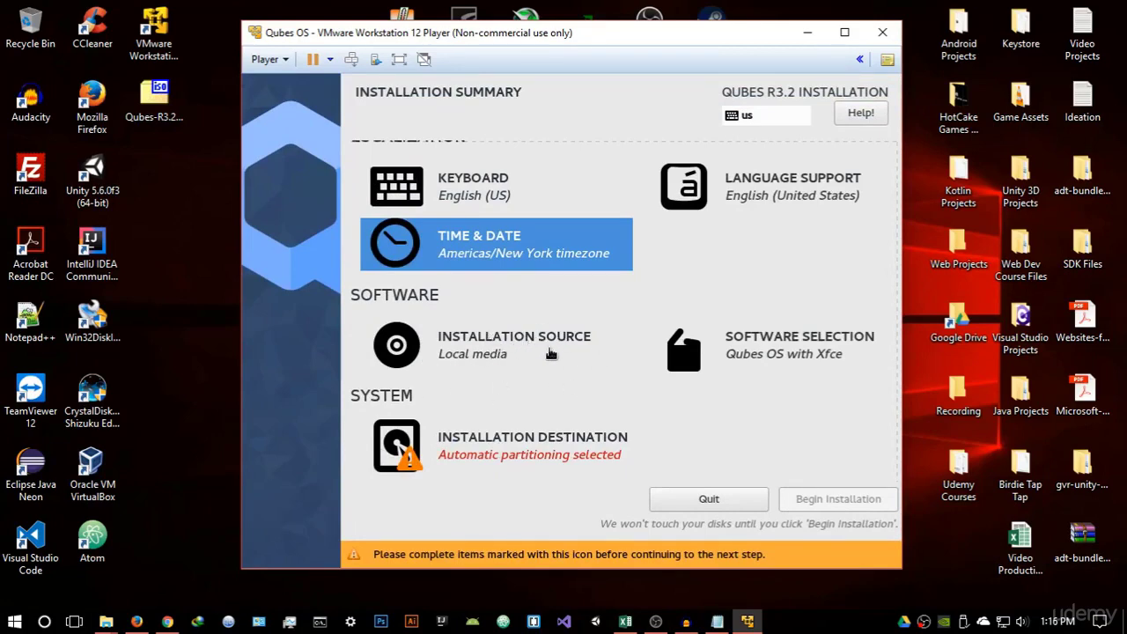
{"action": "left_click", "coordinate": [779, 352]}
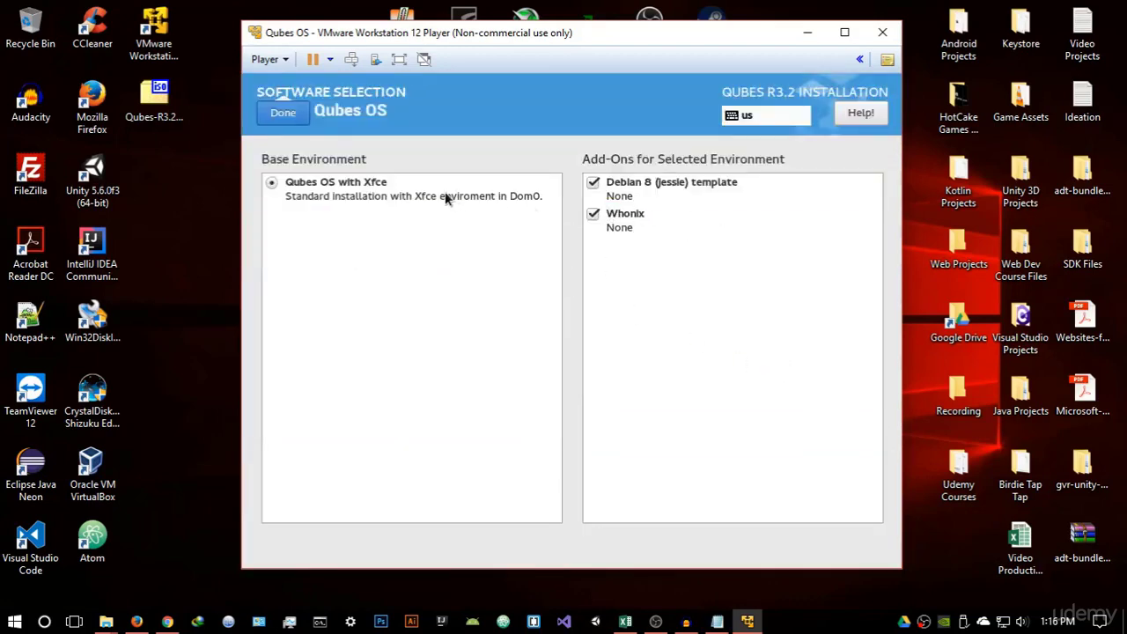
{"action": "left_click", "coordinate": [358, 186]}
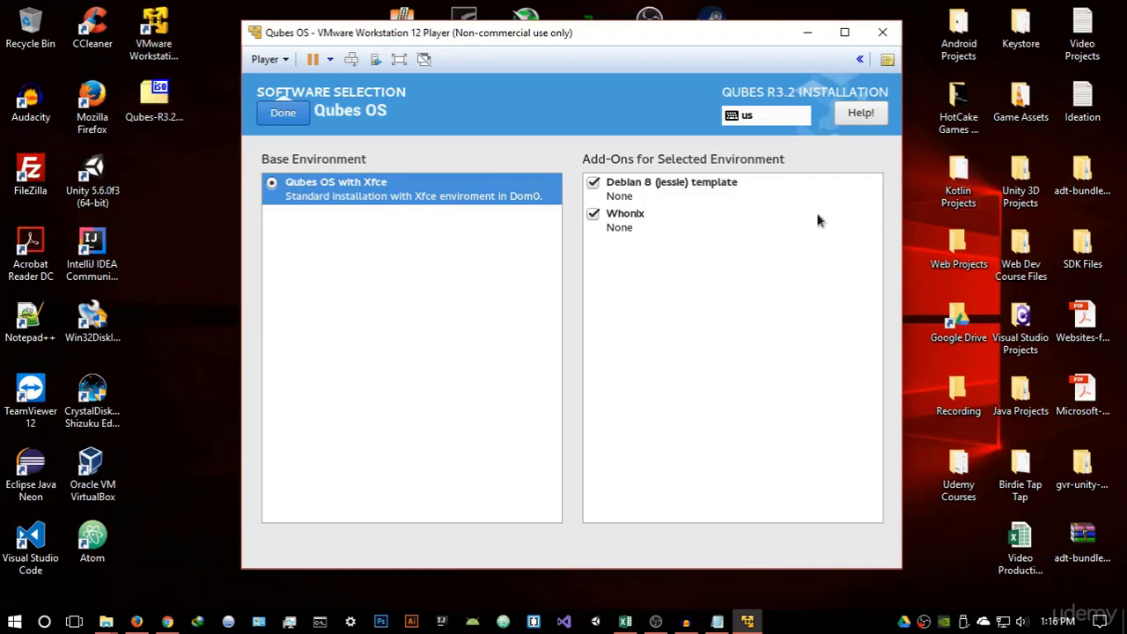
{"action": "left_click", "coordinate": [283, 112]}
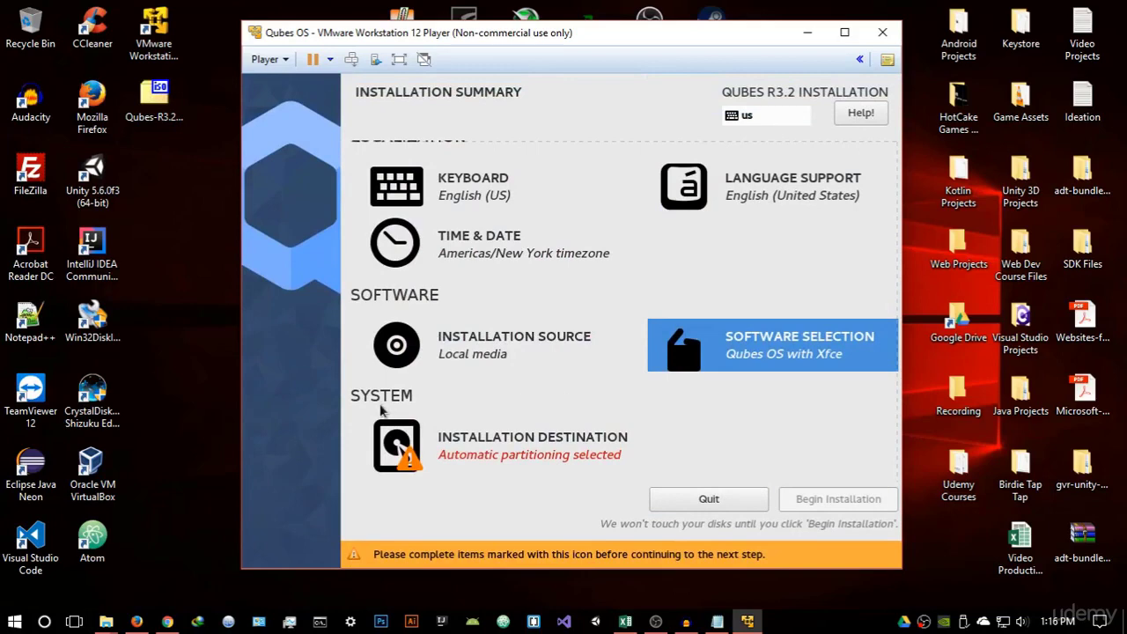
Review the installation destination and its specialized disk options, and select the 30 GiB VMware virtual disk as the target
{"action": "left_click", "coordinate": [506, 449]}
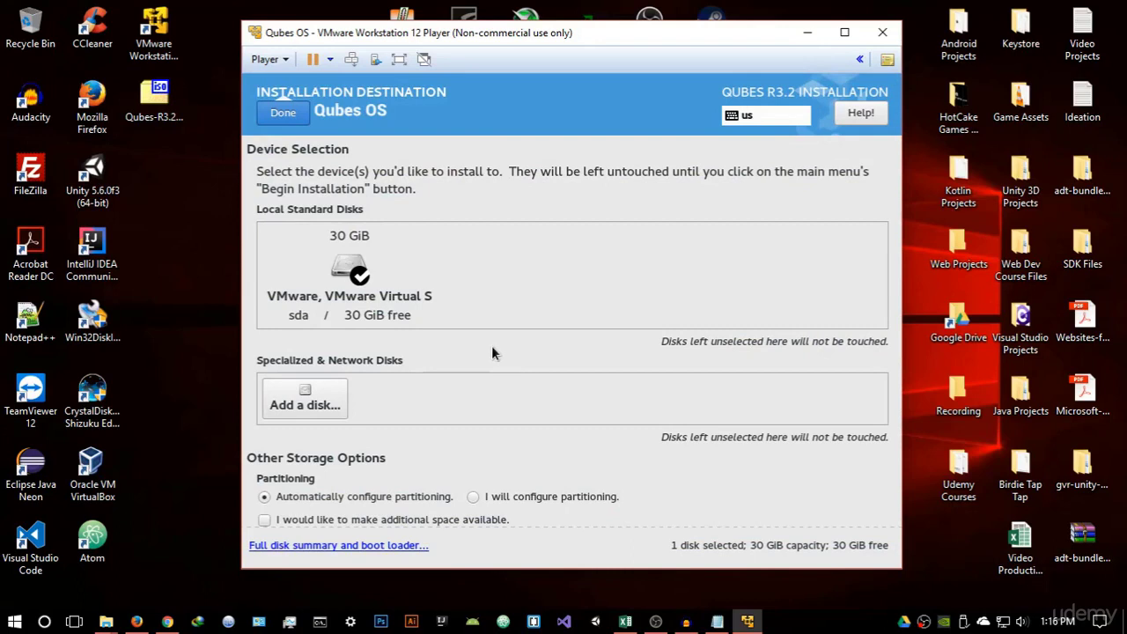
{"action": "left_click", "coordinate": [348, 296]}
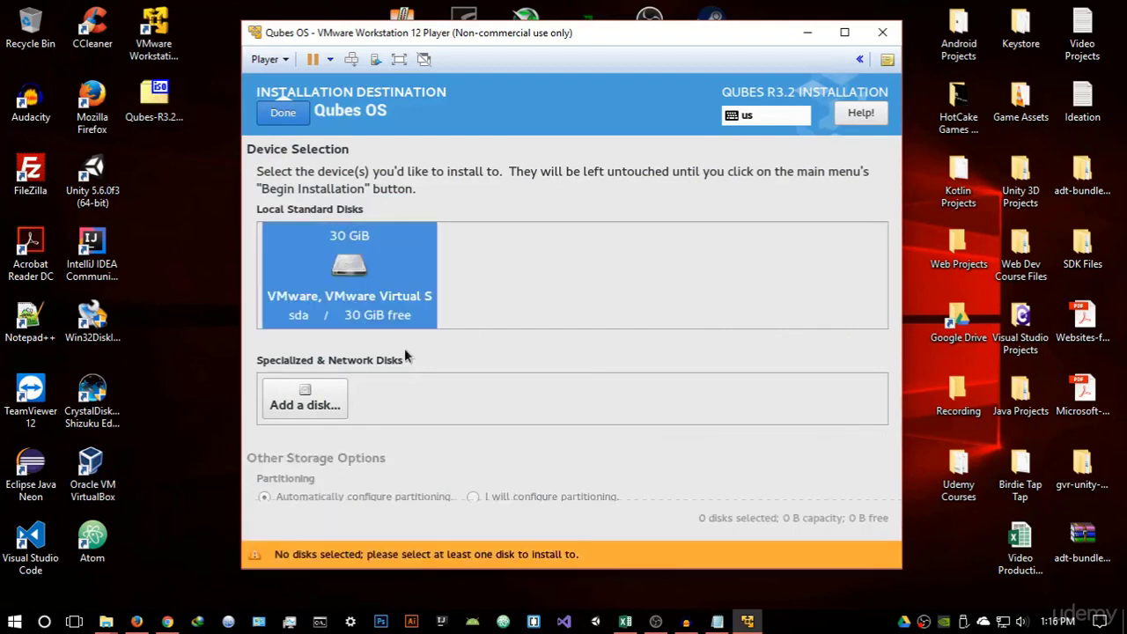
{"action": "left_click", "coordinate": [318, 401]}
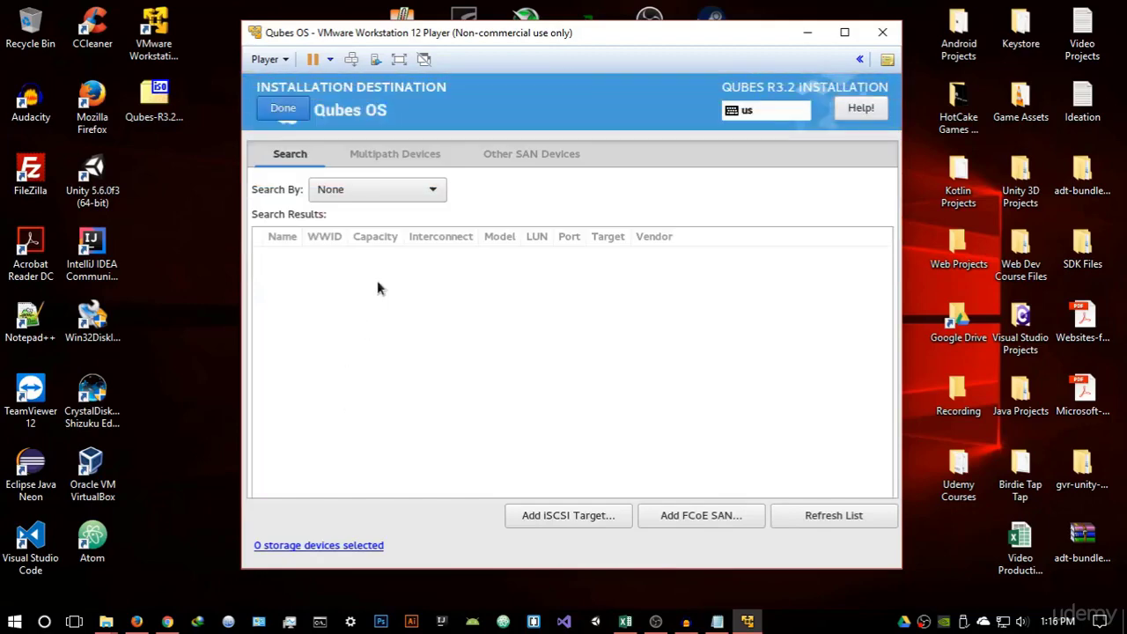
{"action": "left_click", "coordinate": [283, 109]}
{"action": "left_click", "coordinate": [422, 300]}
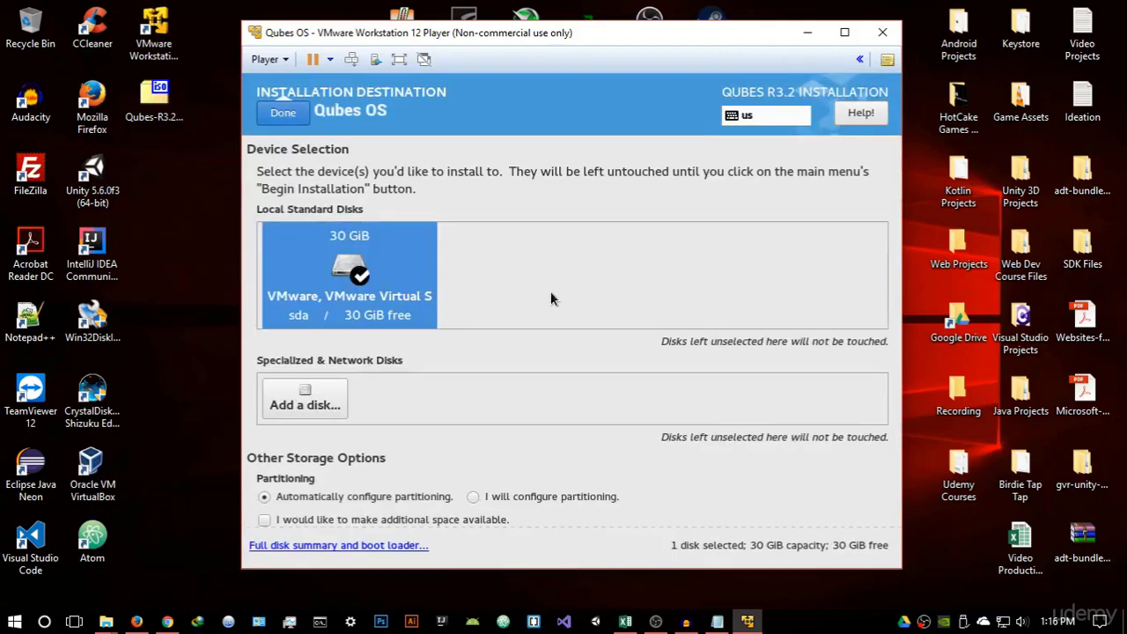
Turn off data encryption, keep automatic partitioning, and confirm the installation destination
{"action": "scroll", "coordinate": [551, 299], "scroll_direction": "down", "scroll_amount": 2}
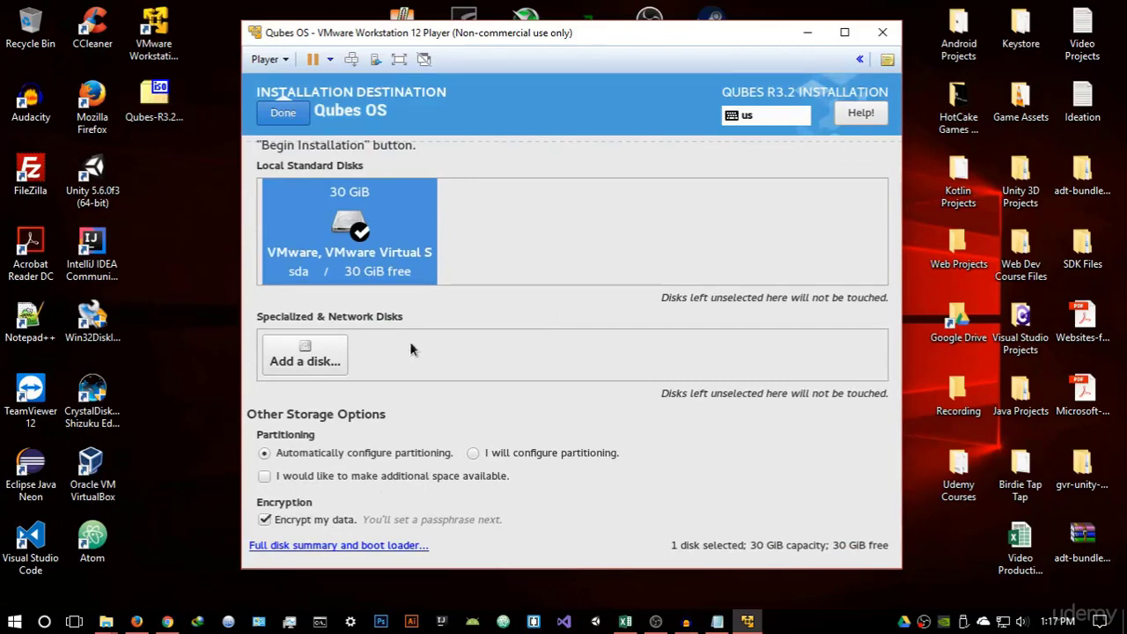
{"action": "left_click", "coordinate": [283, 519]}
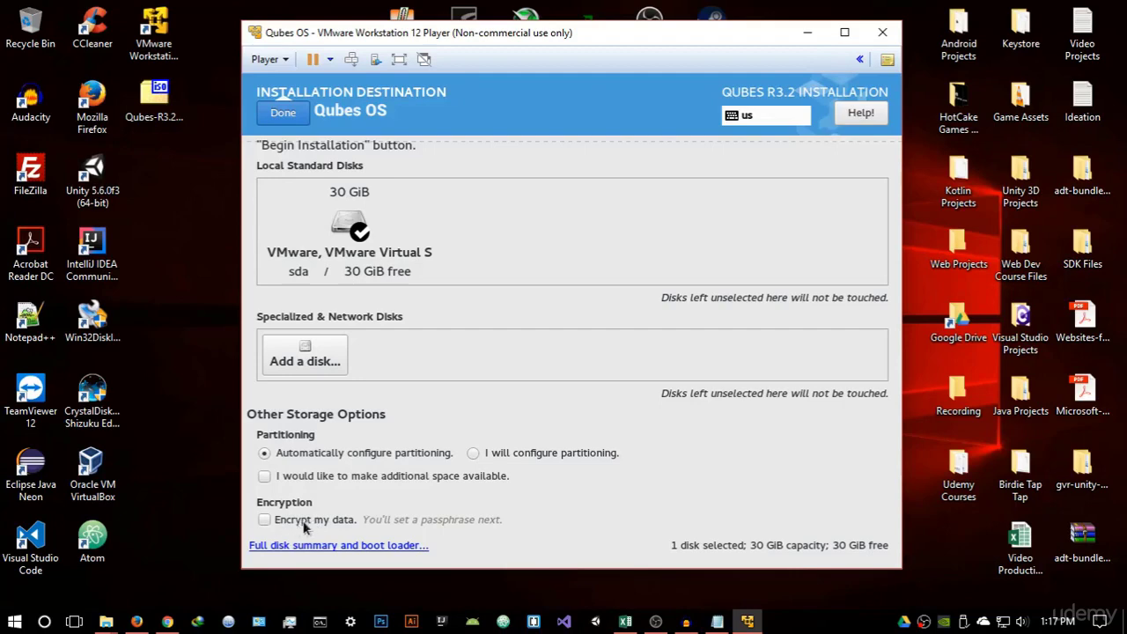
{"action": "left_click", "coordinate": [290, 118]}
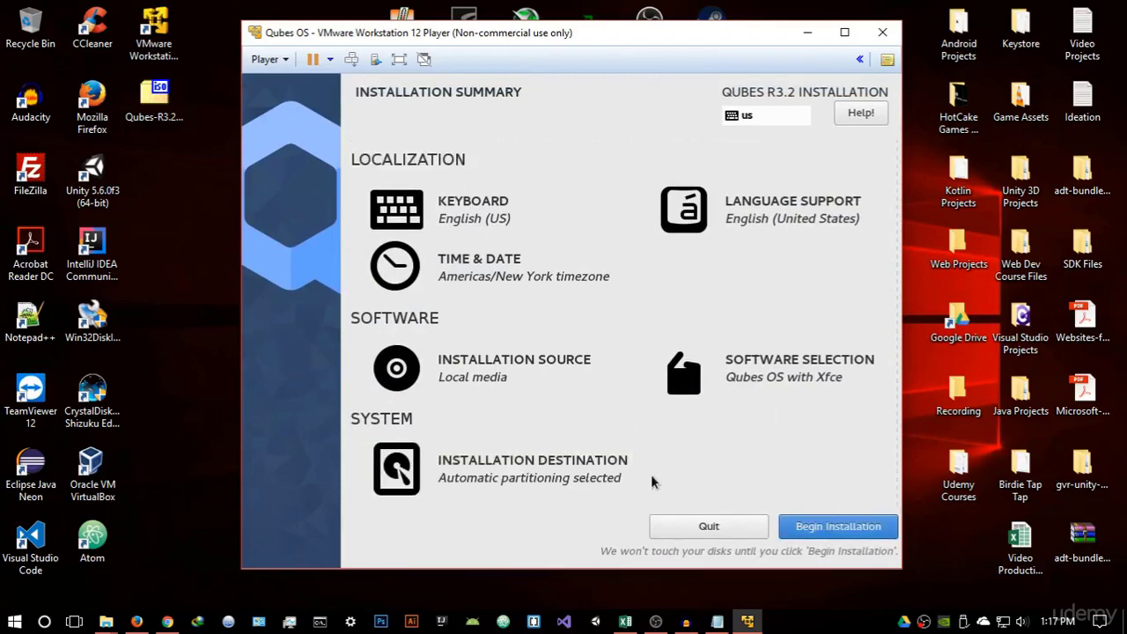
Recheck the installation destination settings and begin the Qubes R3.2 installation
{"action": "left_click", "coordinate": [569, 480]}
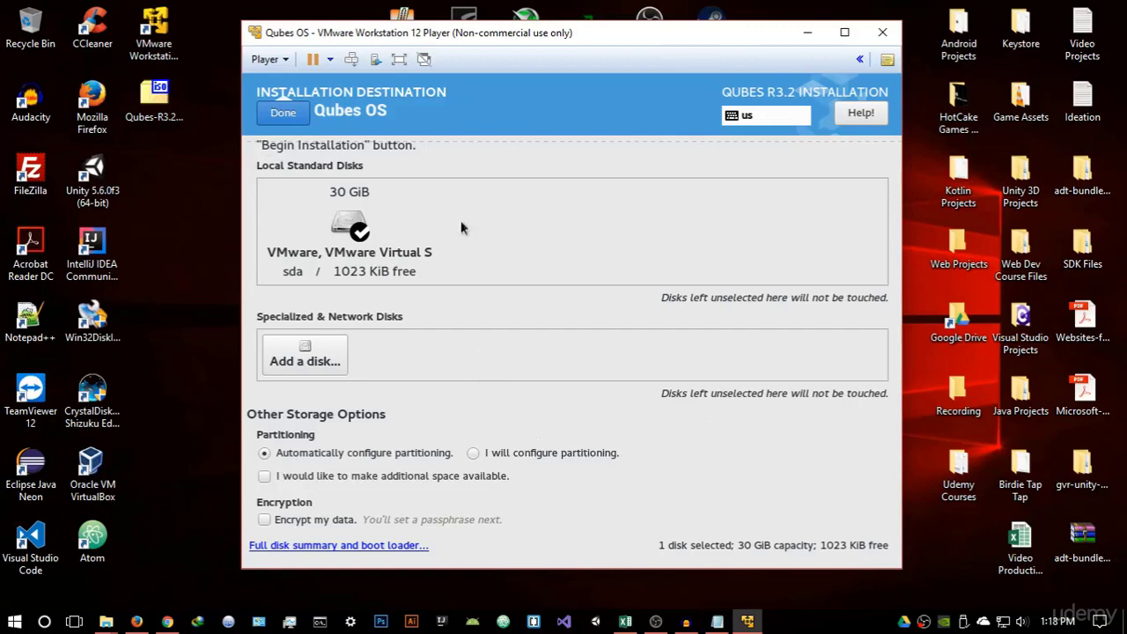
{"action": "left_click", "coordinate": [284, 112]}
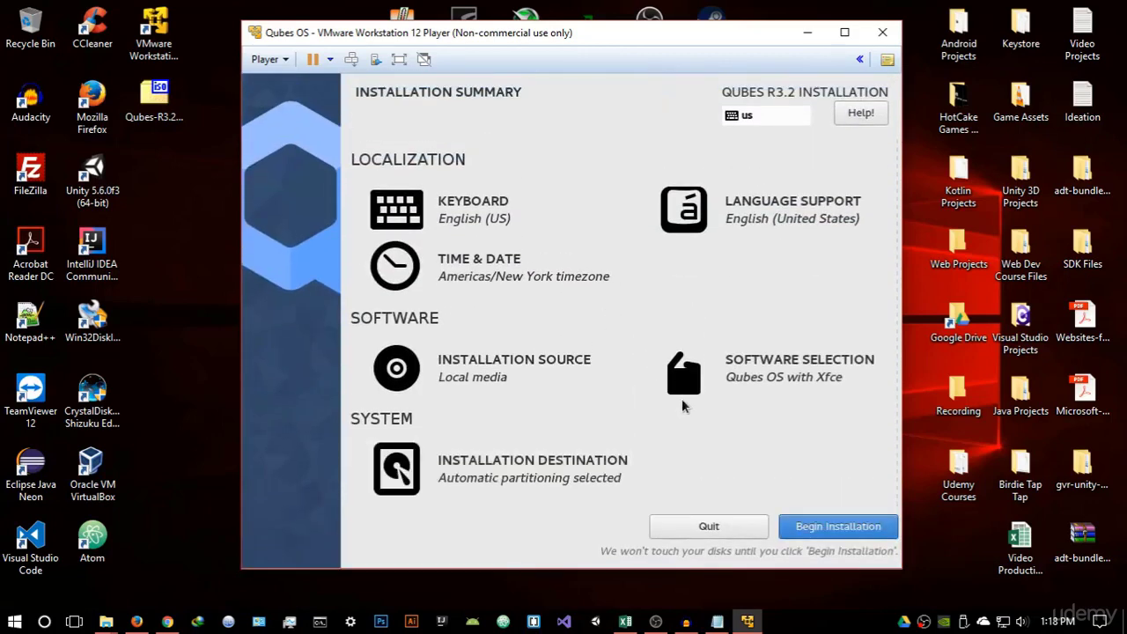
{"action": "left_click", "coordinate": [838, 527]}
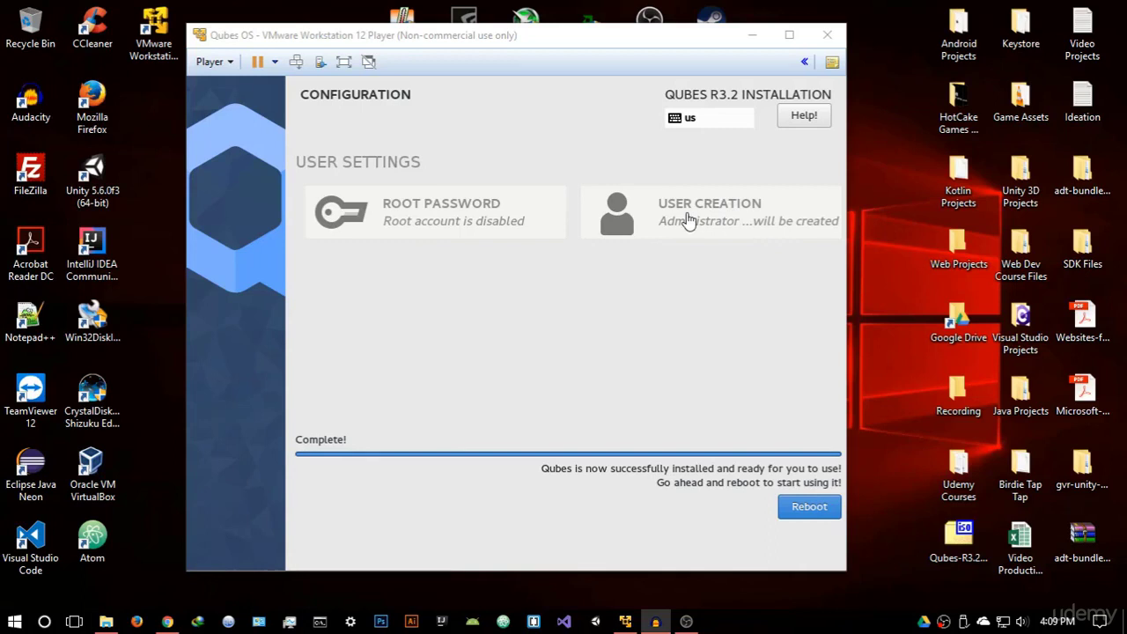
Reboot the virtual machine once the Qubes installation is complete
{"action": "left_click", "coordinate": [808, 515]}
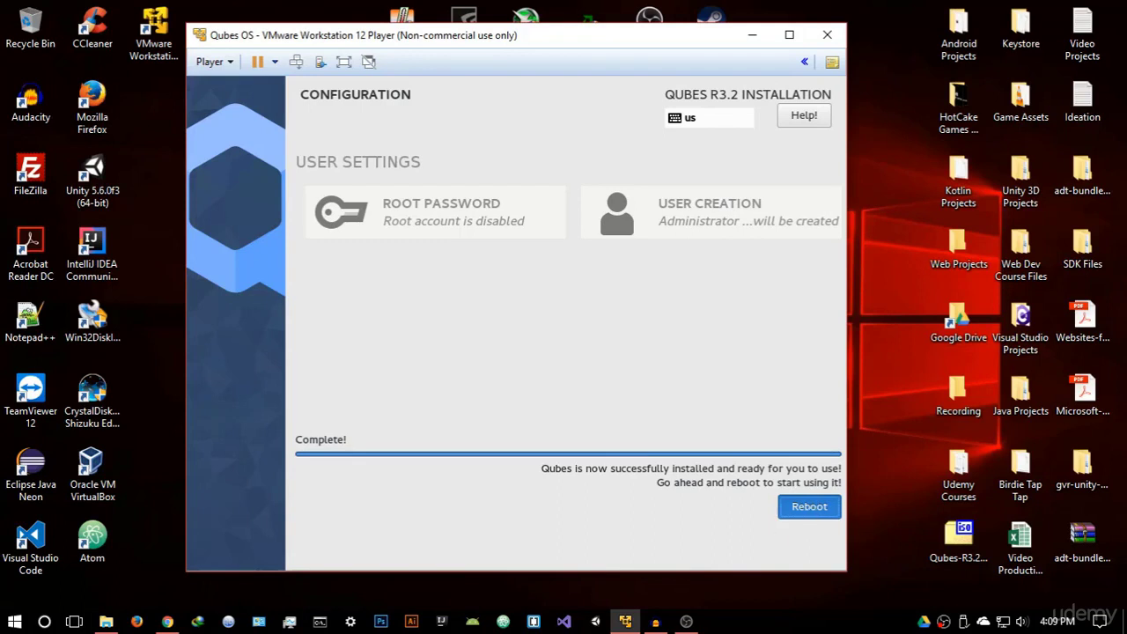
{"action": "key", "text": "Return"}
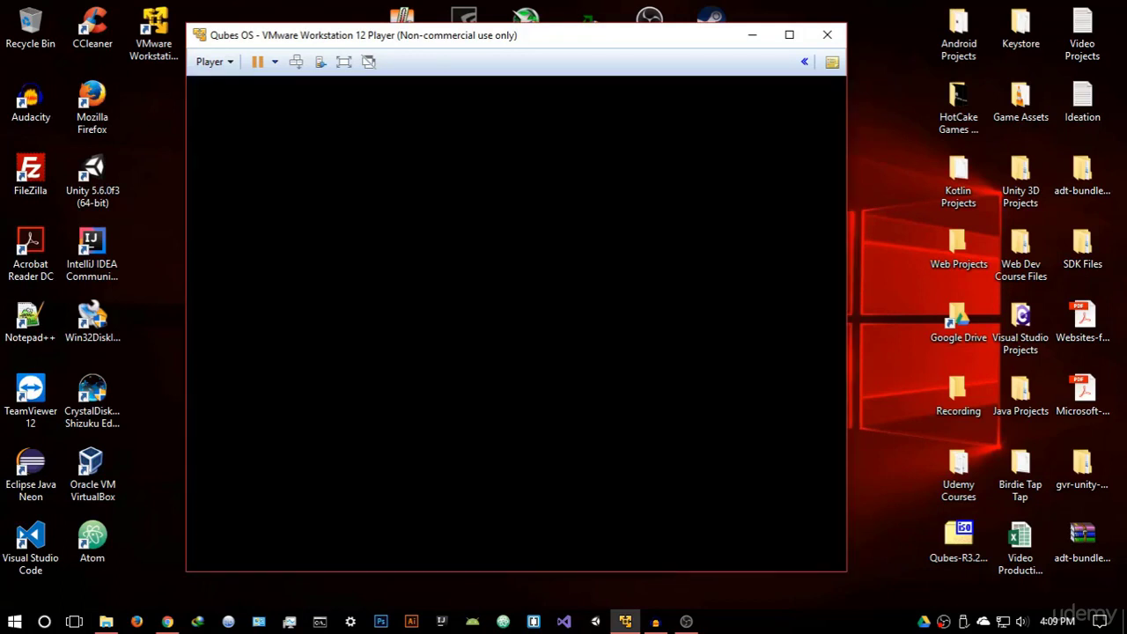